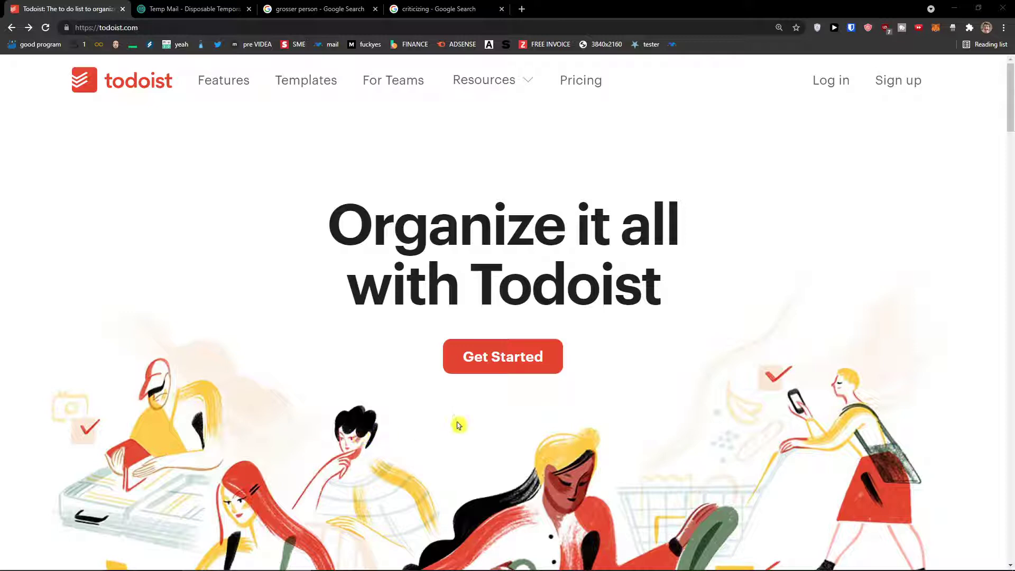
- Start the account registration, fill in the e-mail address, and continue signing up with e-mail
{"action": "left_click", "coordinate": [518, 371]}
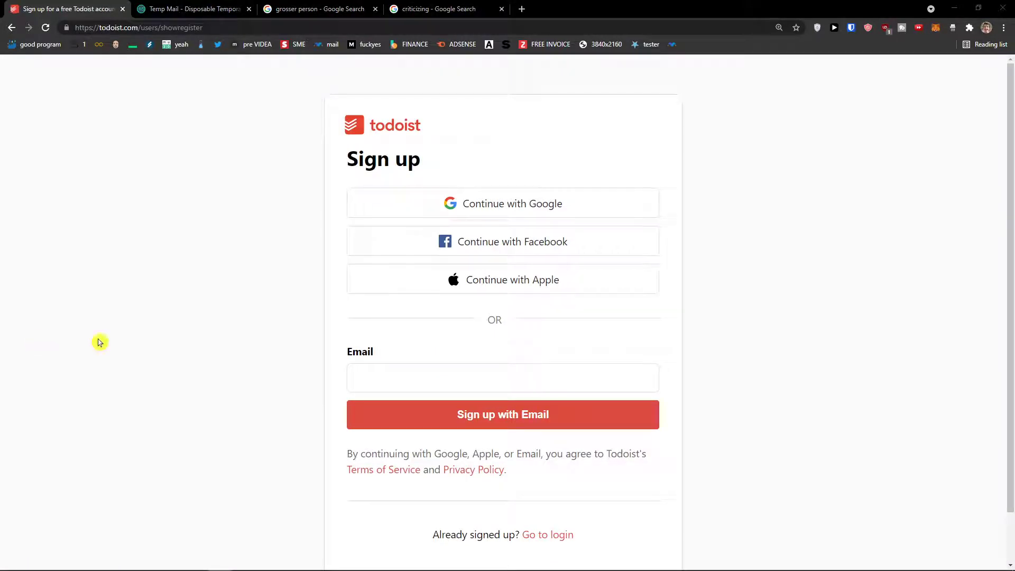
{"action": "left_click", "coordinate": [366, 375]}
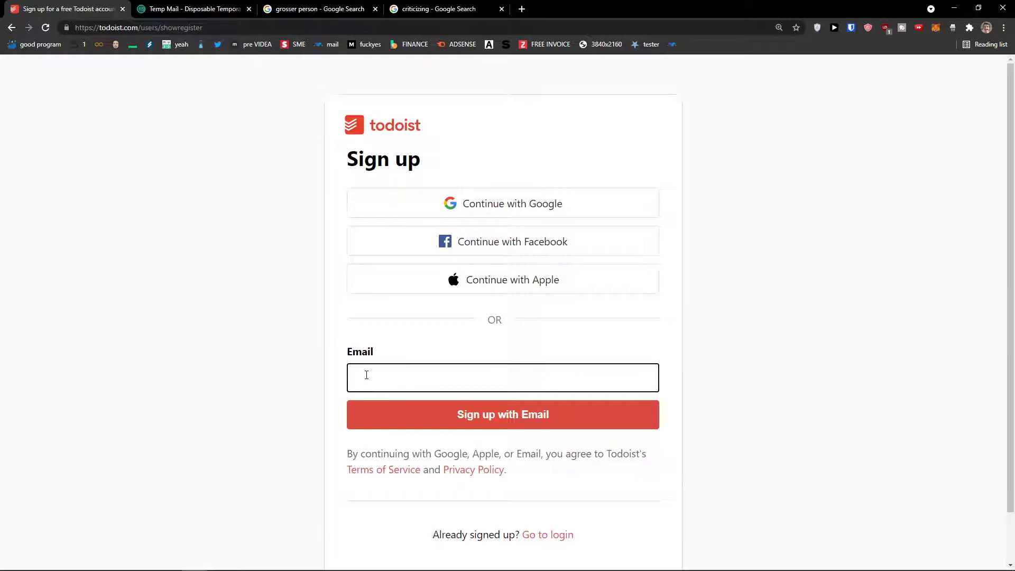
{"action": "key", "text": "ctrl+v"}
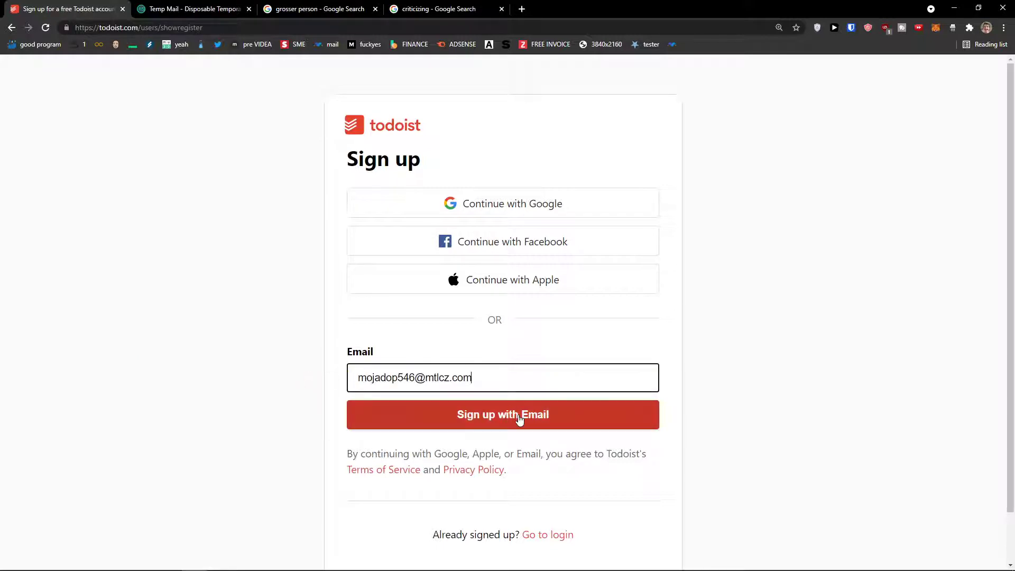
{"action": "key", "text": "ctrl+plus"}
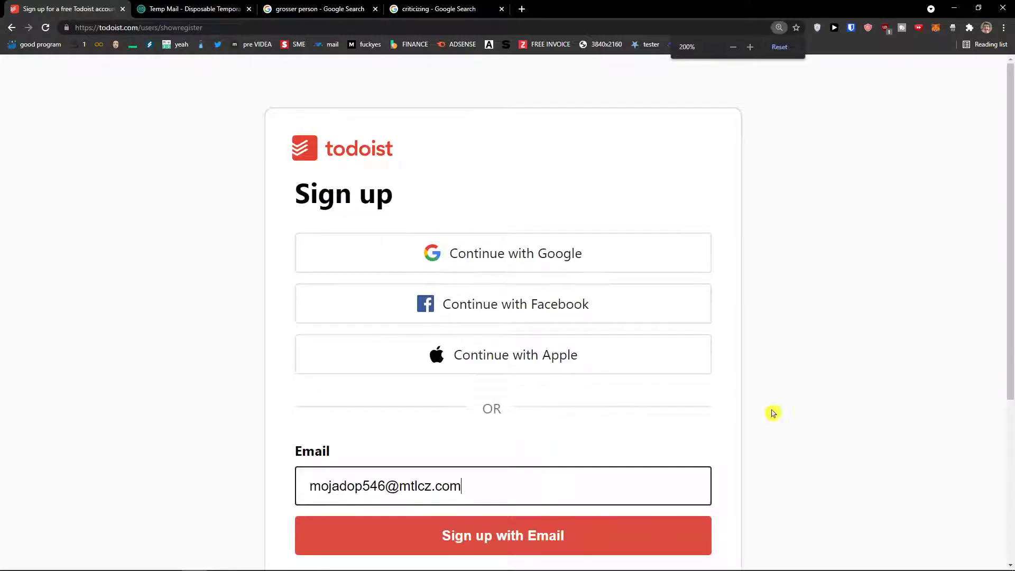
{"action": "scroll", "coordinate": [498, 344], "scroll_direction": "down", "scroll_amount": 1}
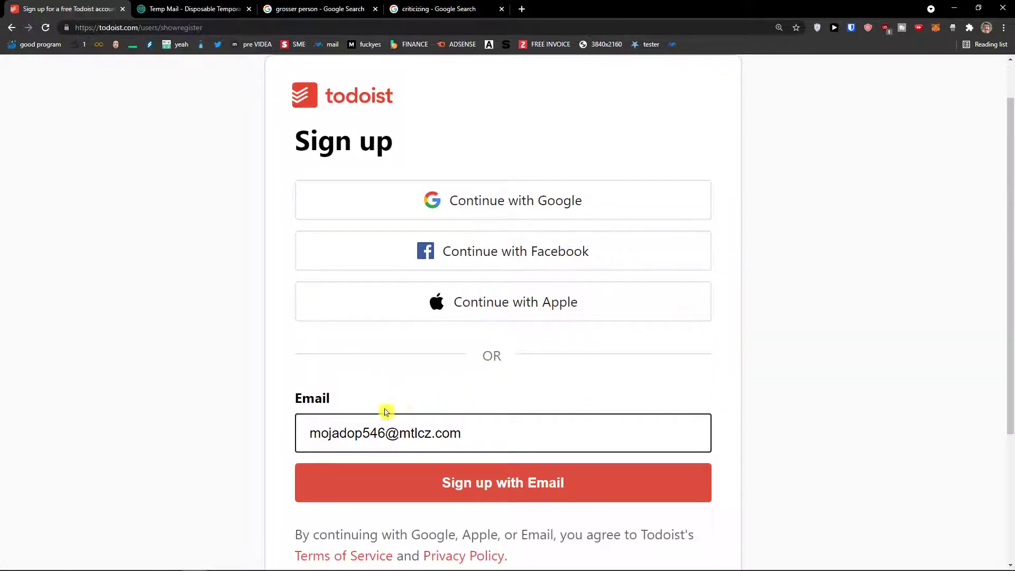
{"action": "scroll", "coordinate": [386, 412], "scroll_direction": "down", "scroll_amount": 1}
{"action": "scroll", "coordinate": [370, 421], "scroll_direction": "up", "scroll_amount": 1}
{"action": "scroll", "coordinate": [268, 325], "scroll_direction": "down", "scroll_amount": 1}
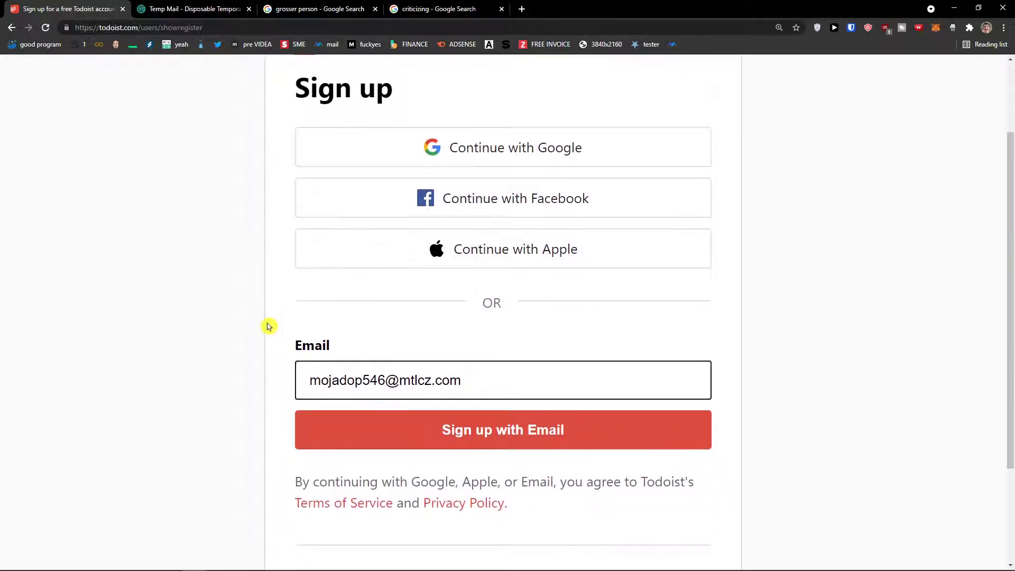
{"action": "left_click", "coordinate": [494, 439]}
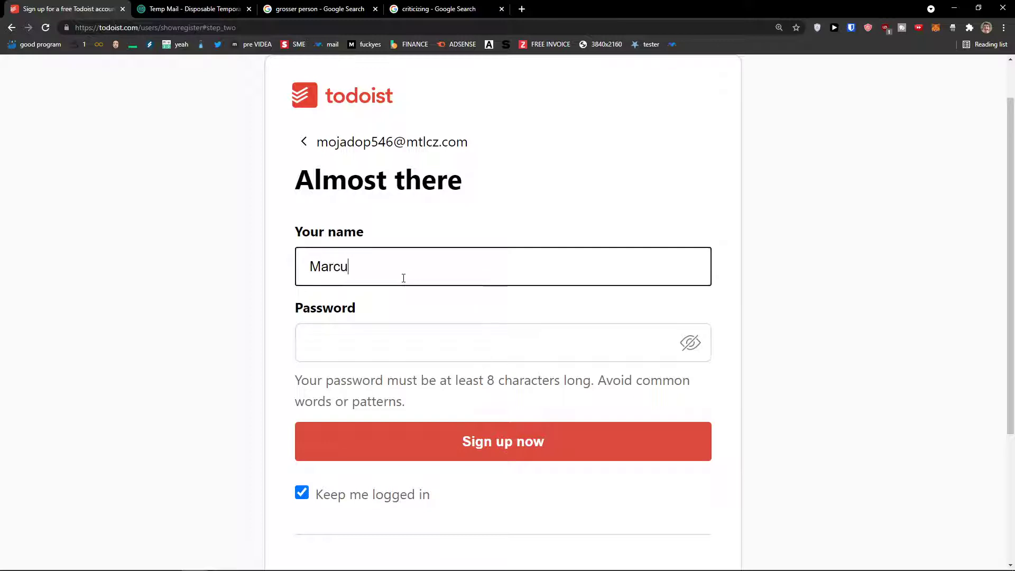
- Enter the full name and account password, keep the stay-logged-in option enabled, and submit the registration
{"action": "key", "text": "Tab"}
{"action": "type", "text": "•••••••••••"}
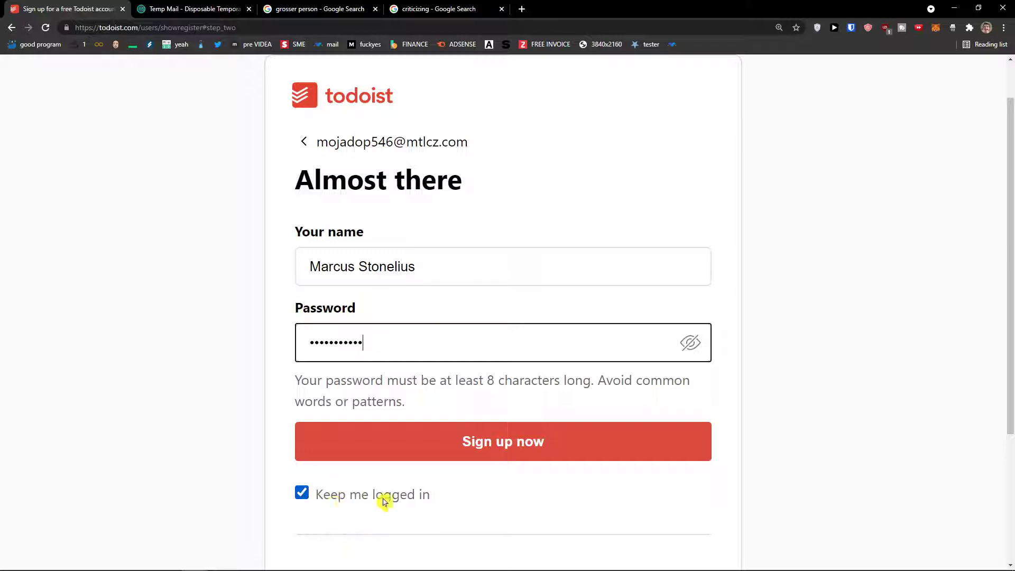
{"action": "left_click", "coordinate": [301, 496]}
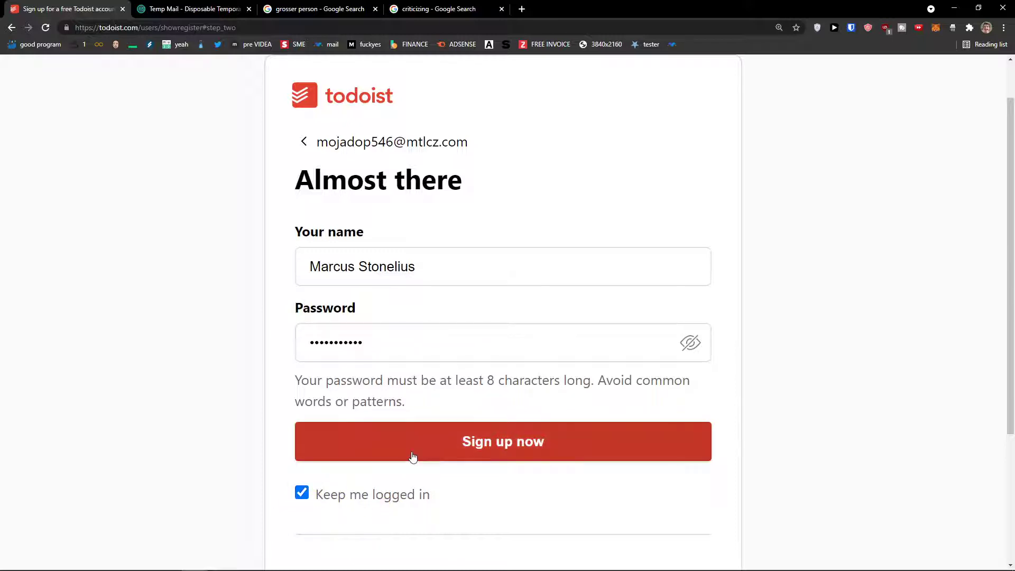
{"action": "left_click", "coordinate": [391, 456]}
{"action": "left_click", "coordinate": [975, 75]}
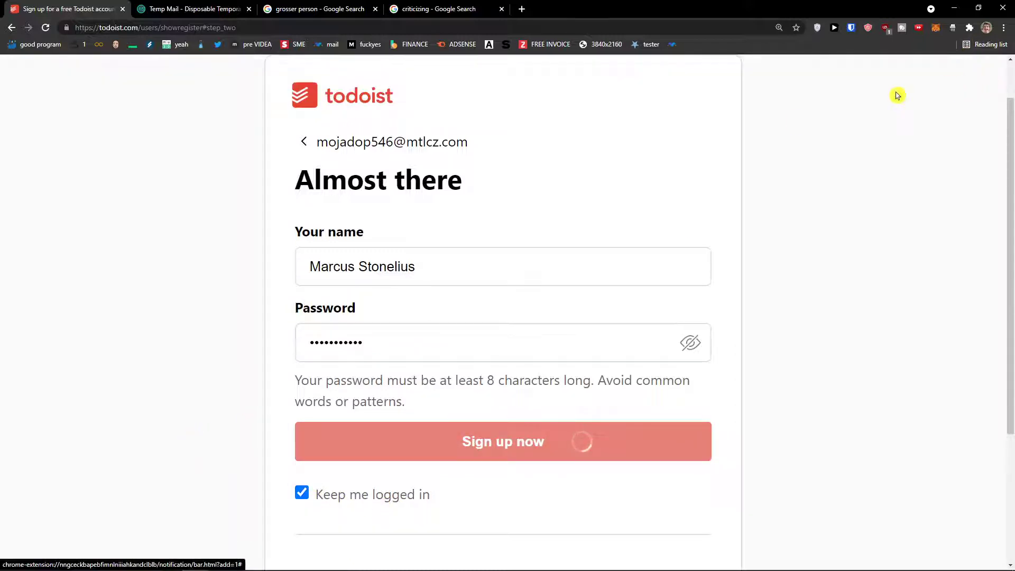
- Try out the Dark, Neutral, Tangerine and Todoist themes on the setup page
{"action": "left_click_drag", "start_coordinate": [388, 244], "coordinate": [276, 290]}
{"action": "left_click", "coordinate": [392, 312]}
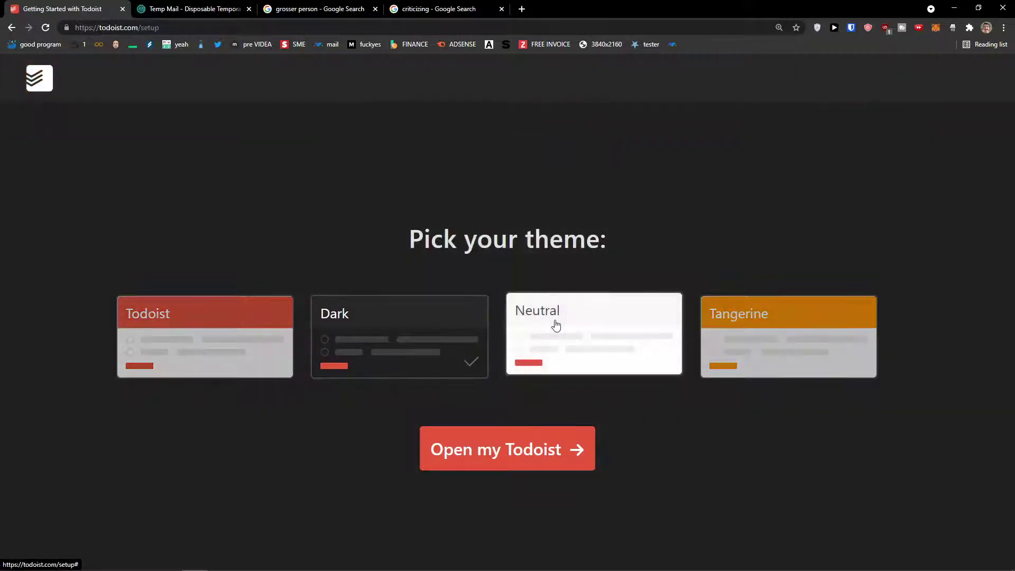
{"action": "left_click", "coordinate": [557, 324]}
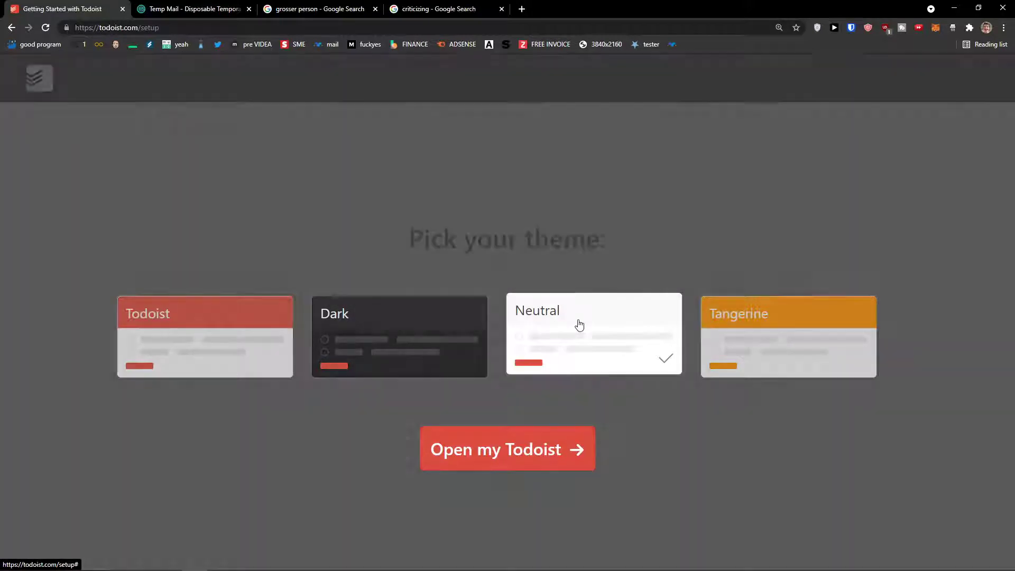
{"action": "left_click", "coordinate": [770, 335]}
{"action": "left_click", "coordinate": [254, 332]}
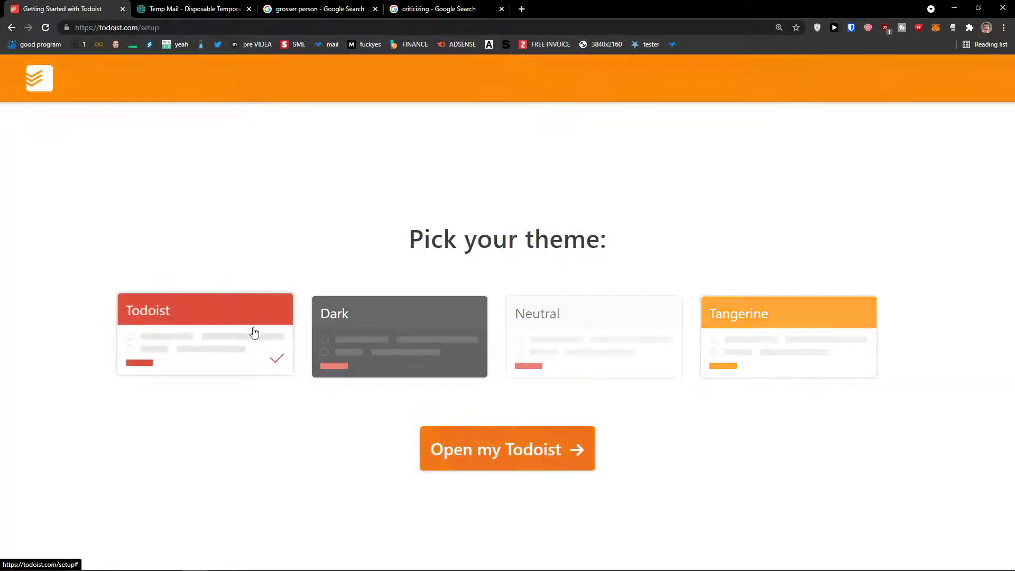
{"action": "left_click", "coordinate": [351, 323]}
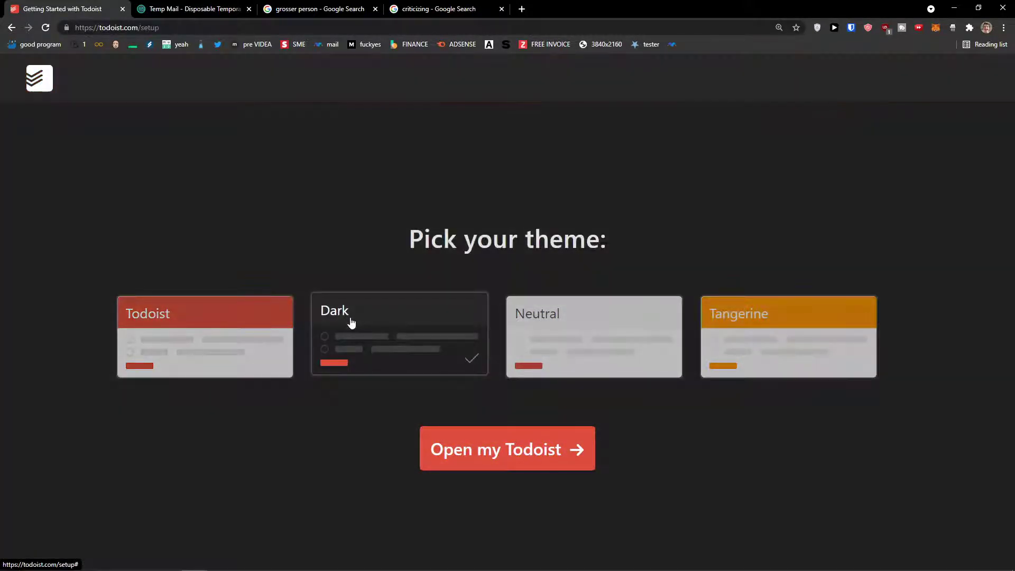
{"action": "left_click", "coordinate": [232, 327]}
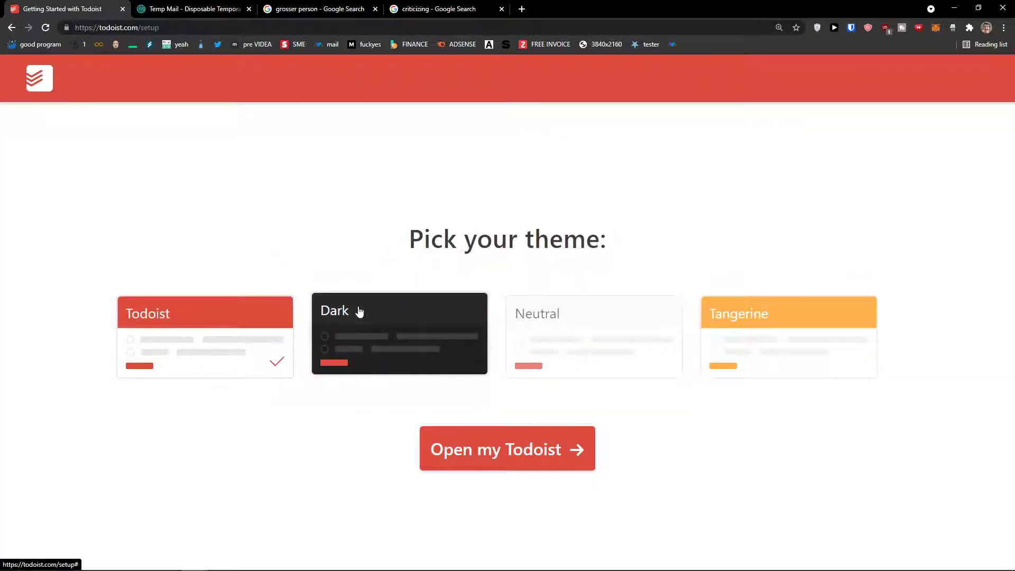
{"action": "left_click", "coordinate": [359, 313]}
- Choose the Todoist theme, open the new workspace, and reduce the page zoom
{"action": "left_click", "coordinate": [236, 316]}
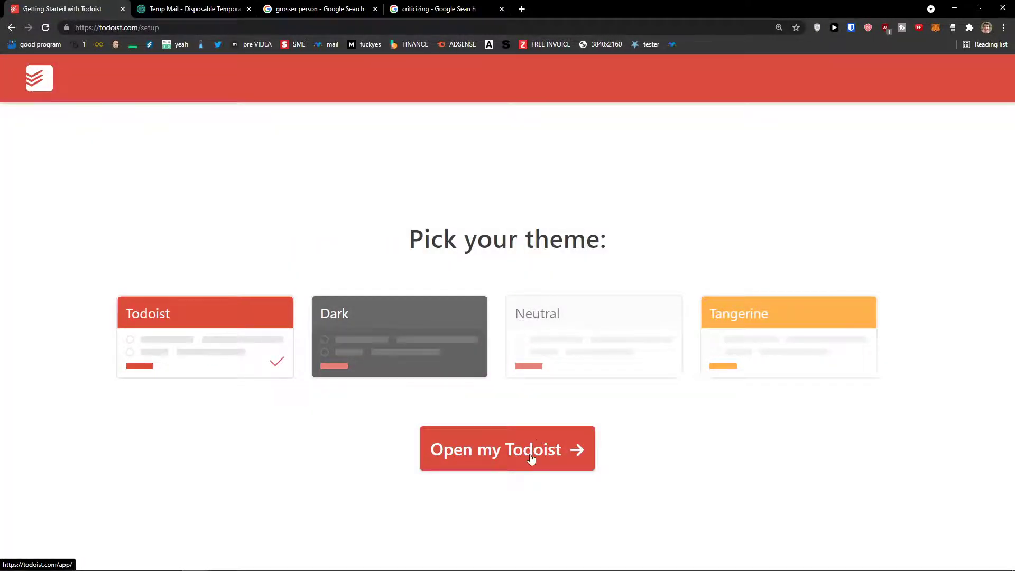
{"action": "left_click", "coordinate": [531, 459]}
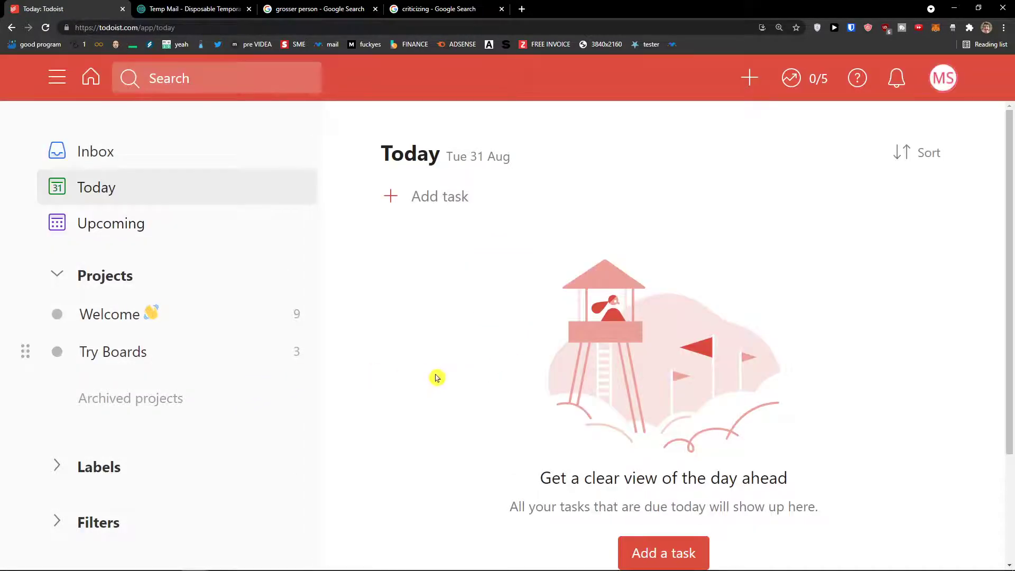
{"action": "key", "text": "ctrl+minus"}
{"action": "key", "text": "ctrl+minus"}
{"action": "key", "text": "ctrl+plus"}
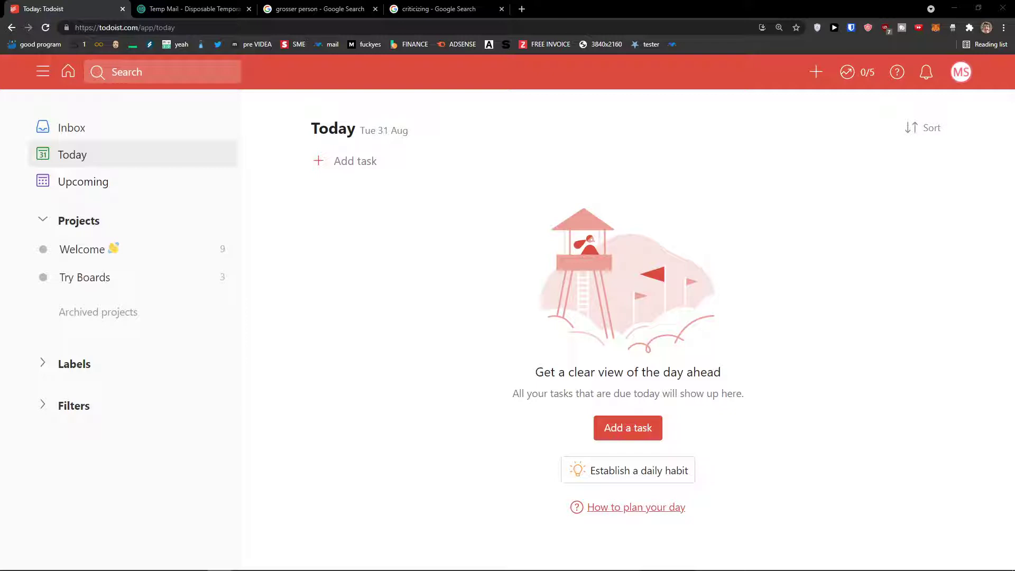
- Hide the navigation sidebar and show it again
{"action": "left_click", "coordinate": [46, 75]}
{"action": "left_click", "coordinate": [48, 78]}
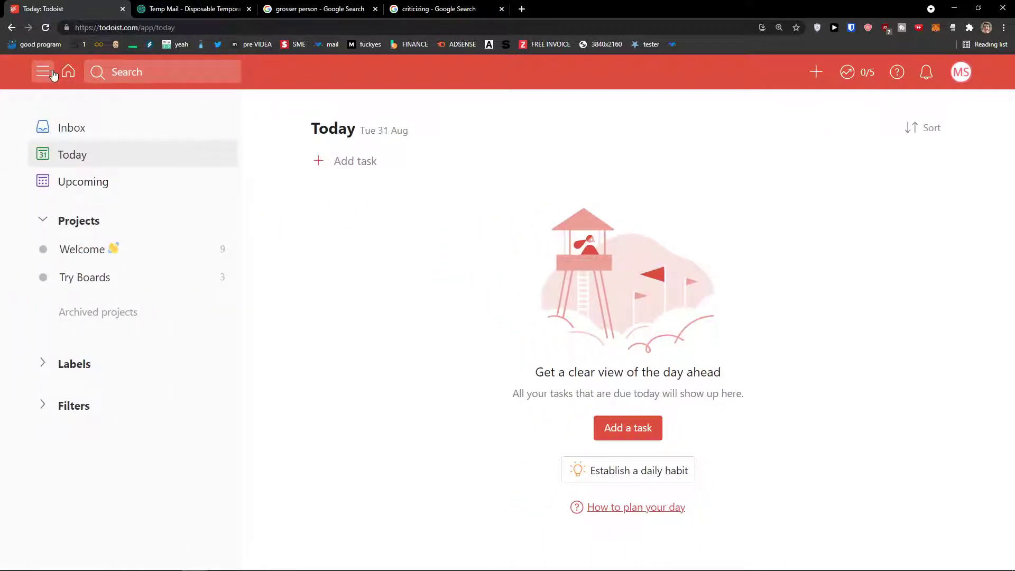
{"action": "left_click", "coordinate": [50, 75]}
{"action": "left_click", "coordinate": [51, 75]}
{"action": "left_click", "coordinate": [51, 75]}
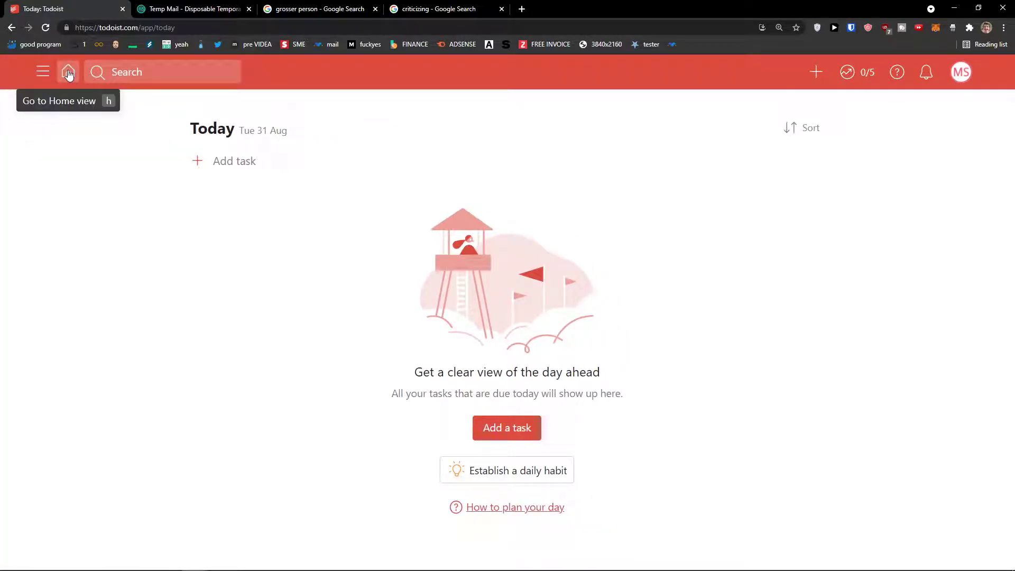
{"action": "left_click", "coordinate": [42, 70]}
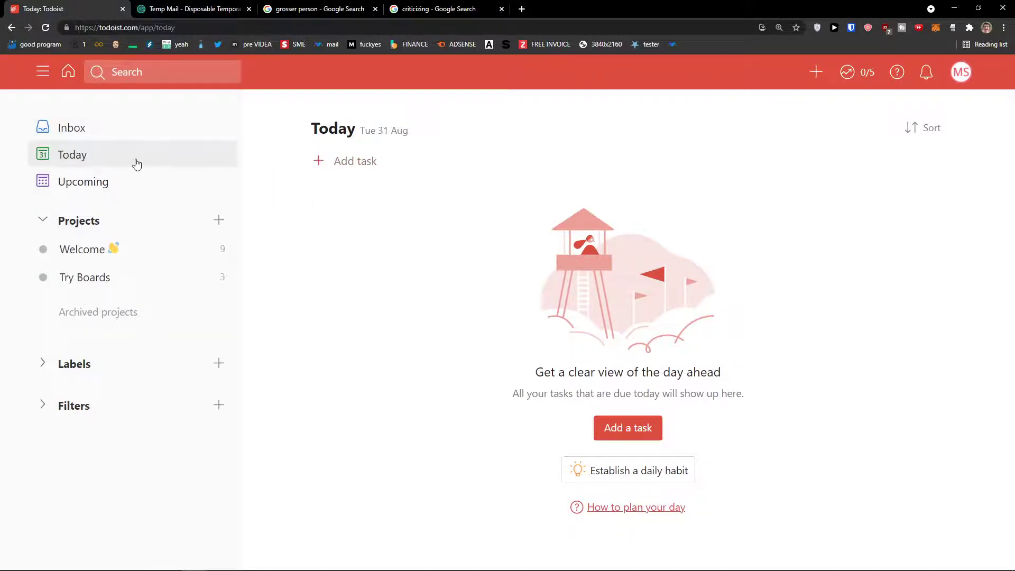
- Open the Upcoming view and return to the Home view
{"action": "left_click", "coordinate": [122, 189]}
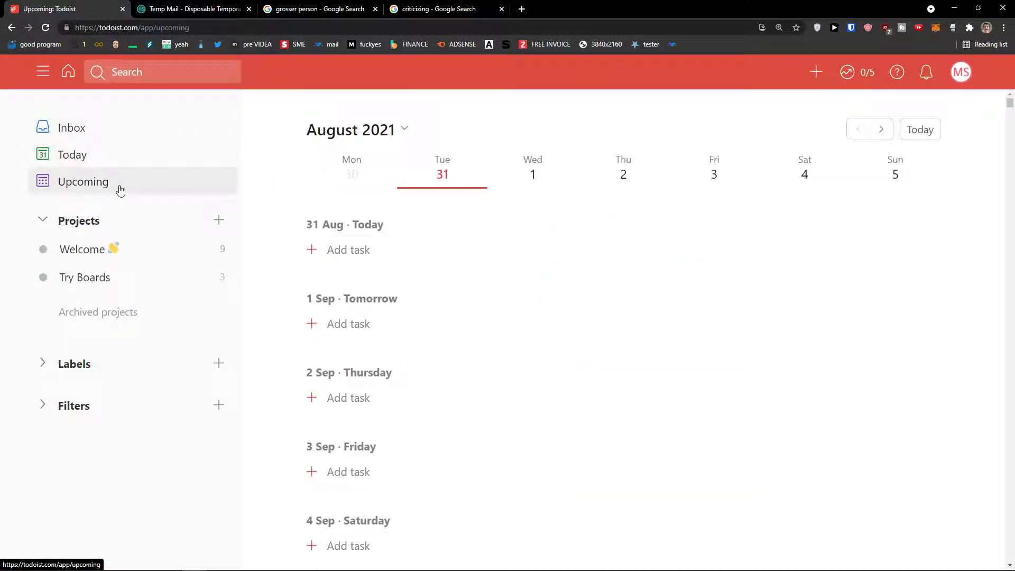
{"action": "left_click", "coordinate": [65, 72]}
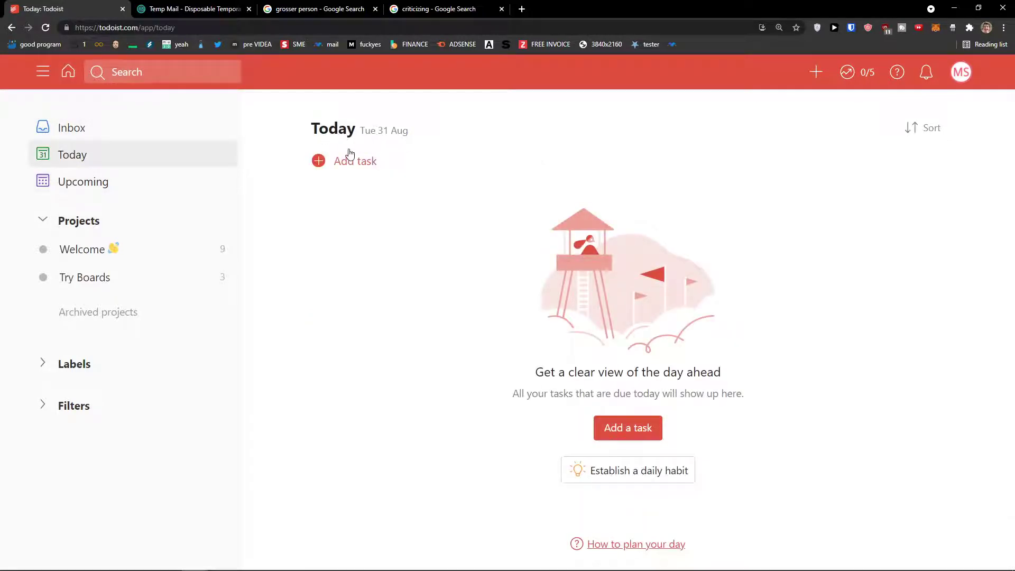
- Look at the Quick Add Task form and close it without adding a task
{"action": "left_click", "coordinate": [816, 76]}
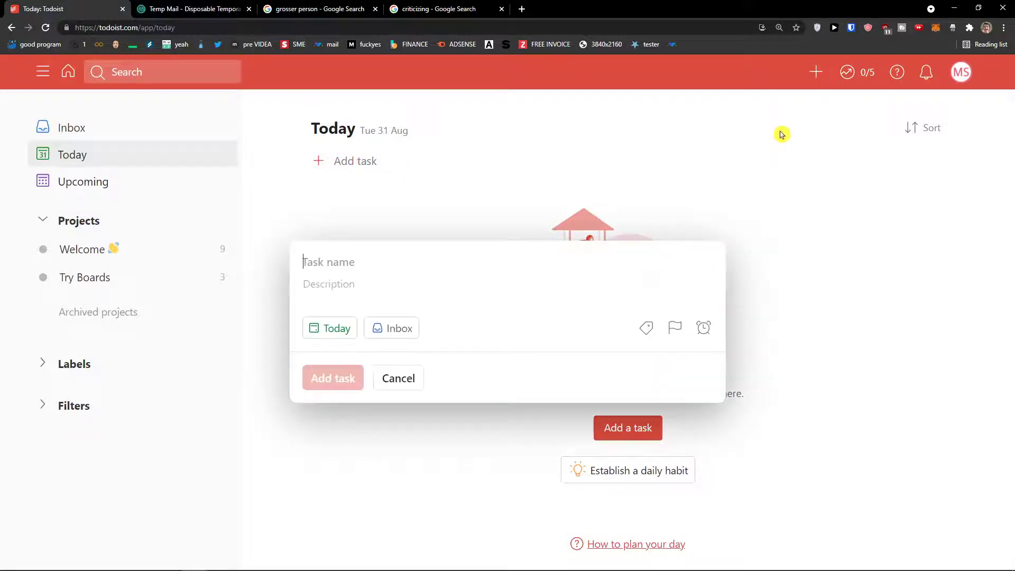
{"action": "left_click", "coordinate": [416, 379]}
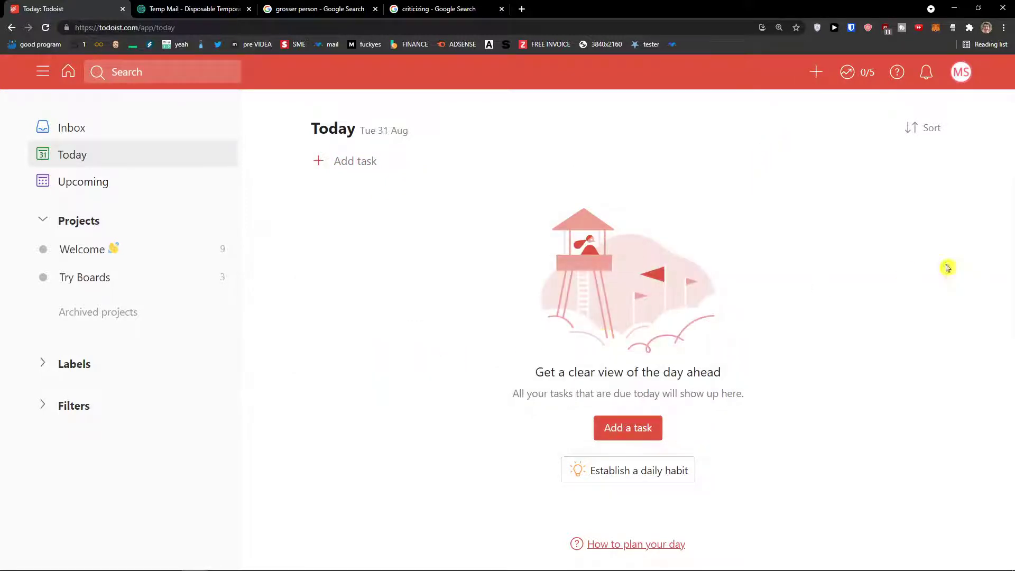
{"action": "left_click", "coordinate": [818, 82]}
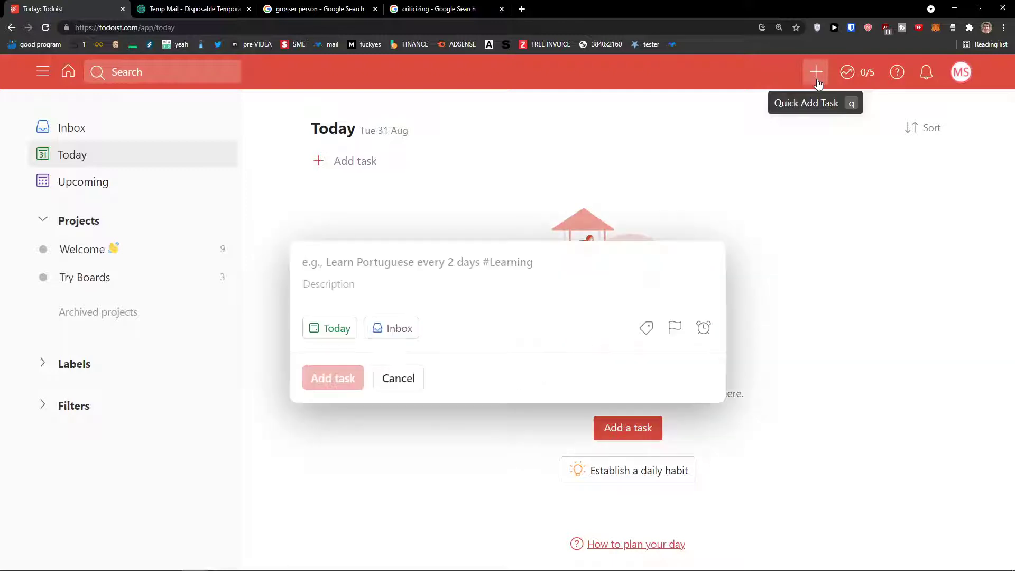
{"action": "left_click", "coordinate": [411, 385]}
- Look through the productivity overview, the notifications and the account options, closing each one
{"action": "left_click", "coordinate": [858, 74]}
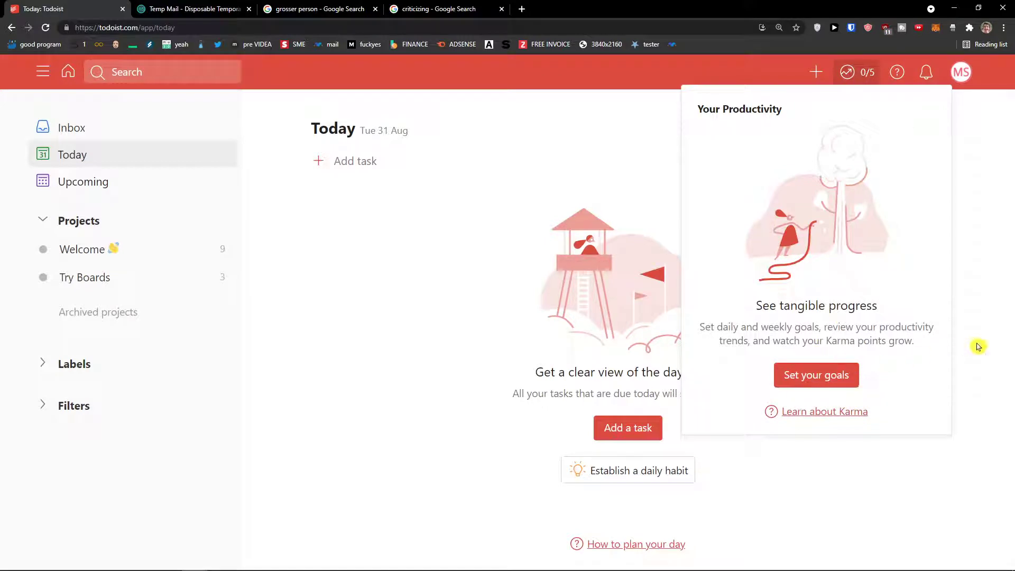
{"action": "left_click", "coordinate": [960, 355]}
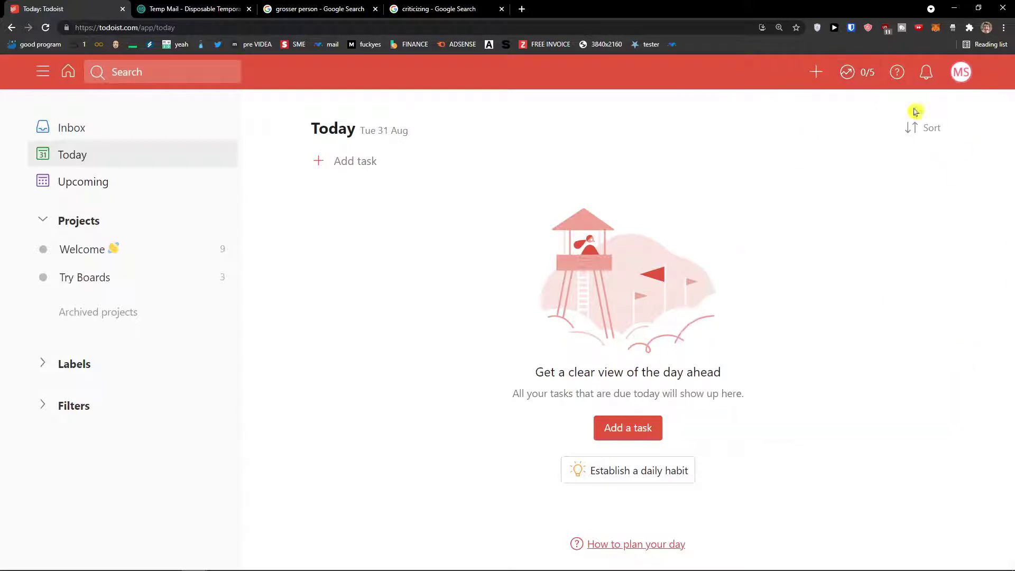
{"action": "left_click", "coordinate": [926, 74]}
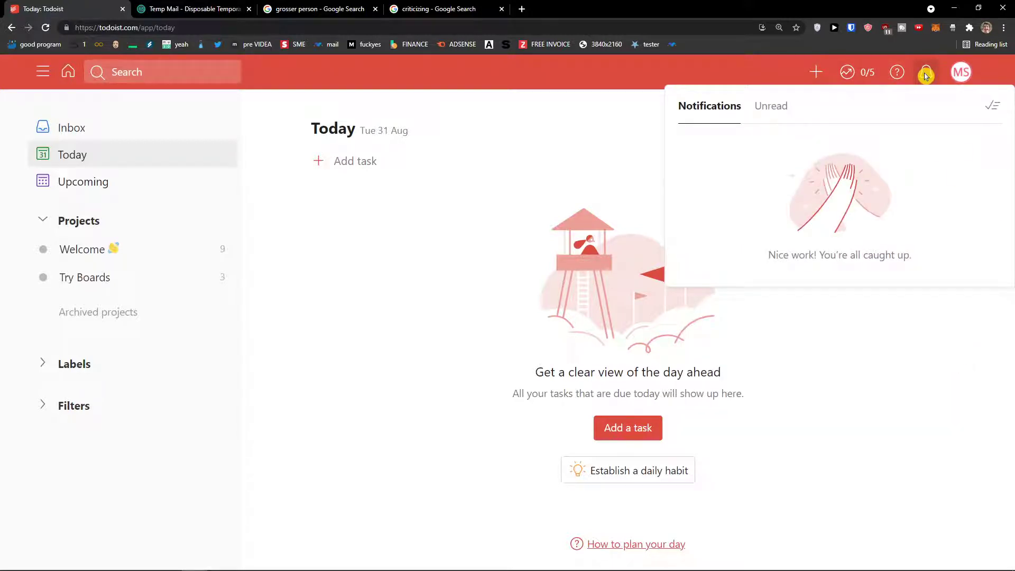
{"action": "left_click", "coordinate": [962, 78]}
{"action": "left_click", "coordinate": [958, 77]}
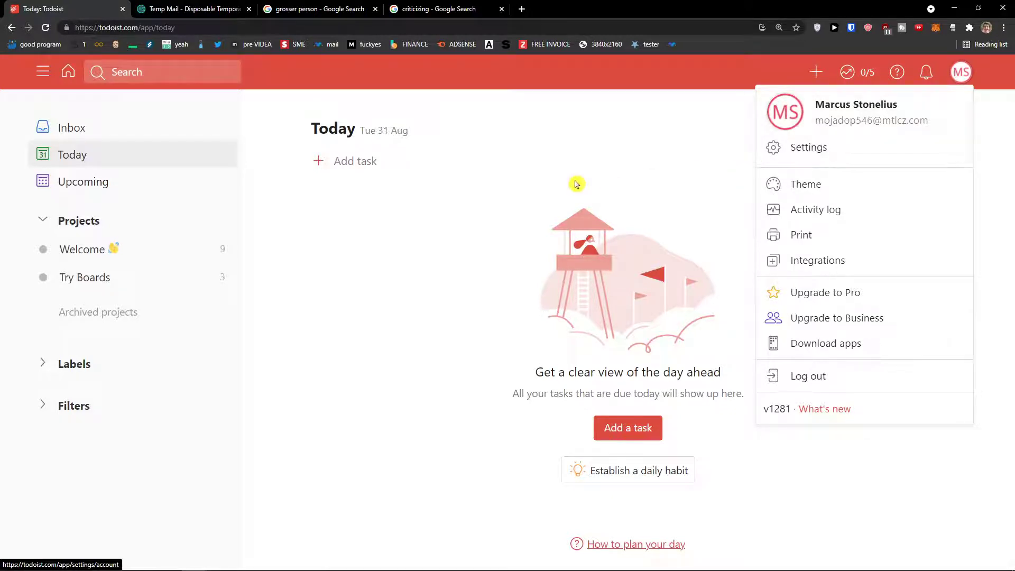
{"action": "left_click", "coordinate": [286, 190]}
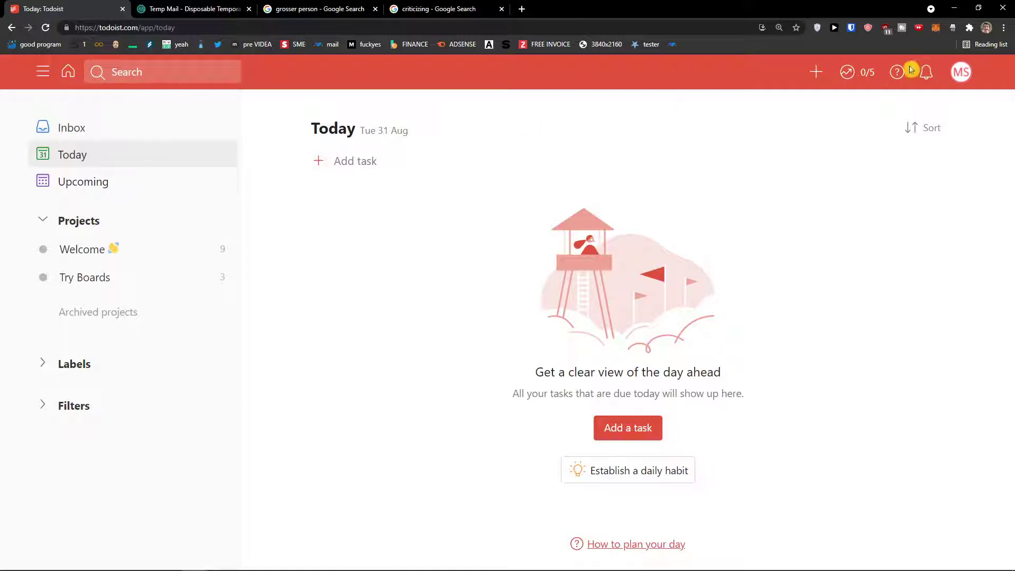
- Look through the Inbox, Today and Upcoming views, including the coming days' schedule
{"action": "left_click", "coordinate": [64, 135]}
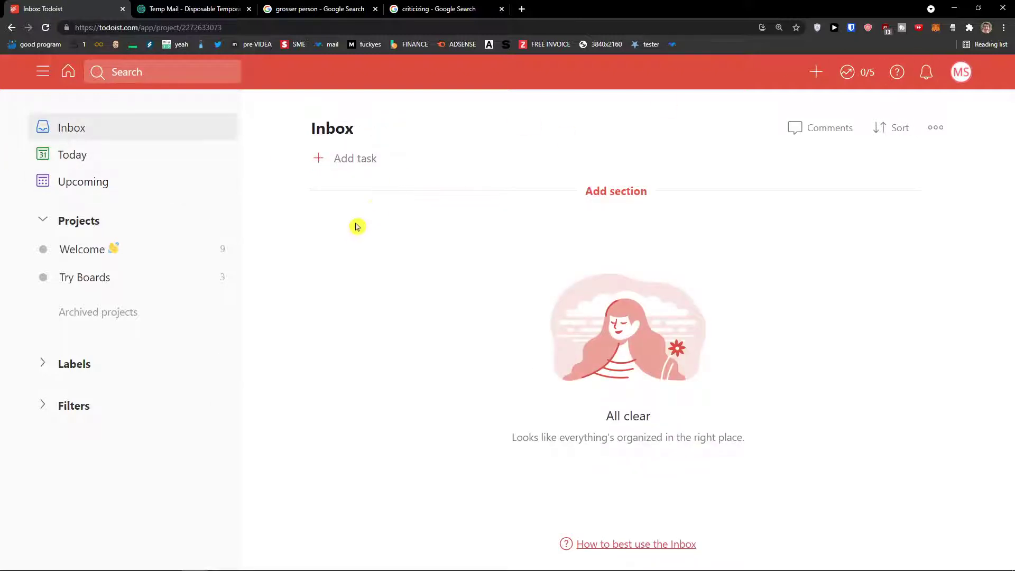
{"action": "left_click", "coordinate": [104, 165]}
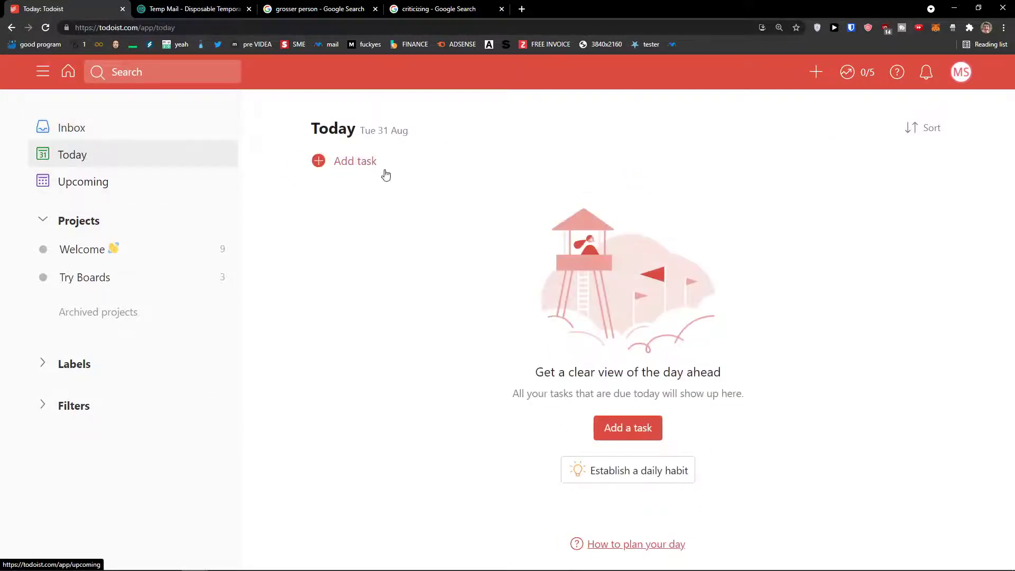
{"action": "left_click", "coordinate": [131, 185]}
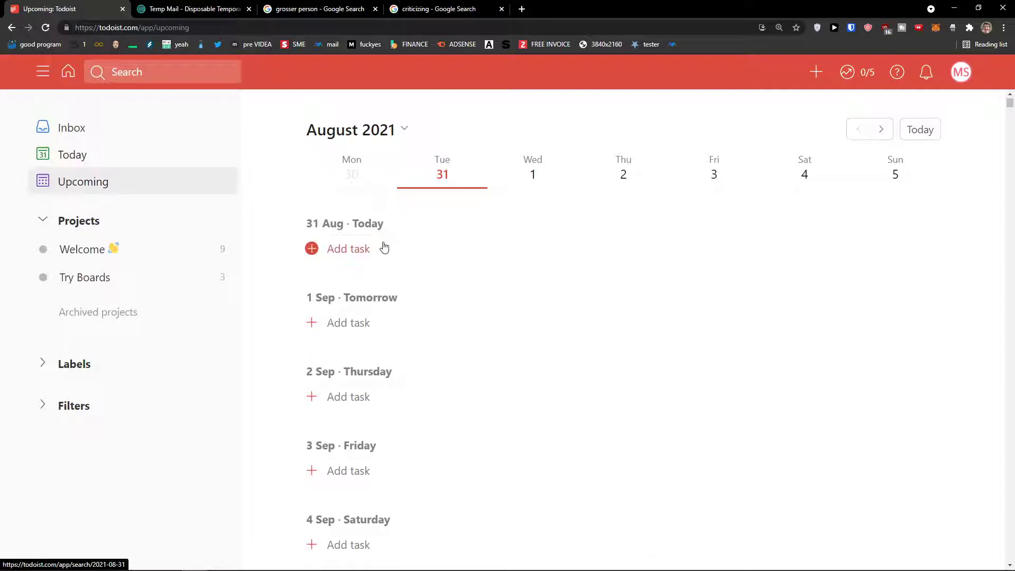
{"action": "scroll", "coordinate": [381, 247], "scroll_direction": "down", "scroll_amount": 3}
{"action": "scroll", "coordinate": [383, 252], "scroll_direction": "up", "scroll_amount": 3}
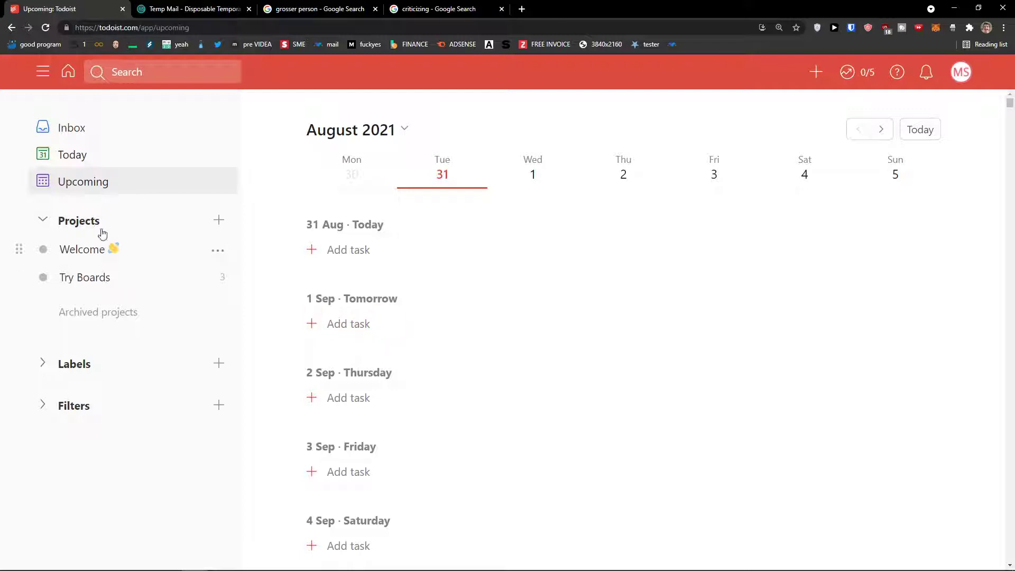
- Open the Welcome project and look through its starter tasks and sections
{"action": "left_click", "coordinate": [95, 224]}
{"action": "left_click", "coordinate": [95, 222]}
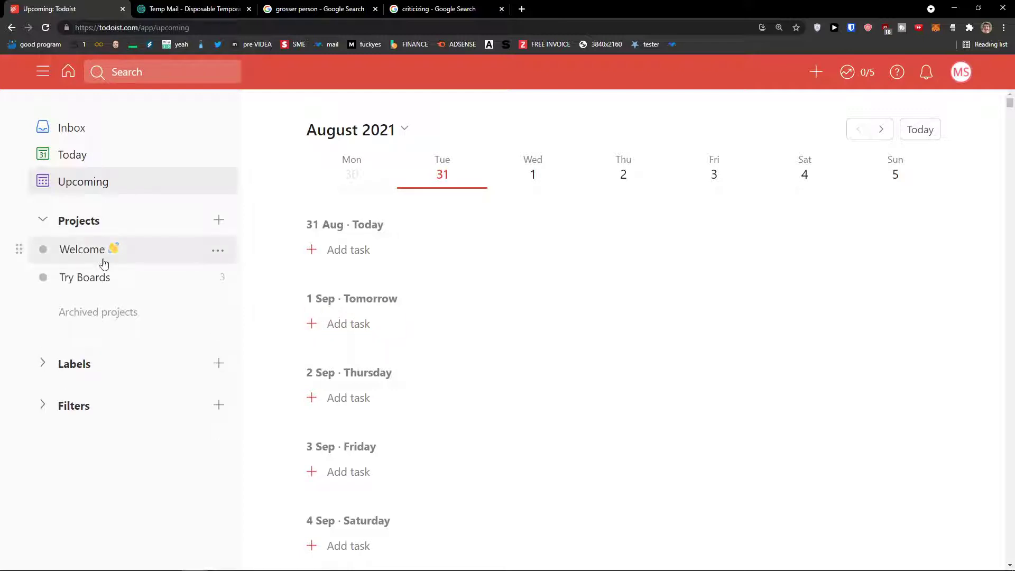
{"action": "left_click", "coordinate": [94, 260]}
{"action": "scroll", "coordinate": [328, 306], "scroll_direction": "down", "scroll_amount": 3}
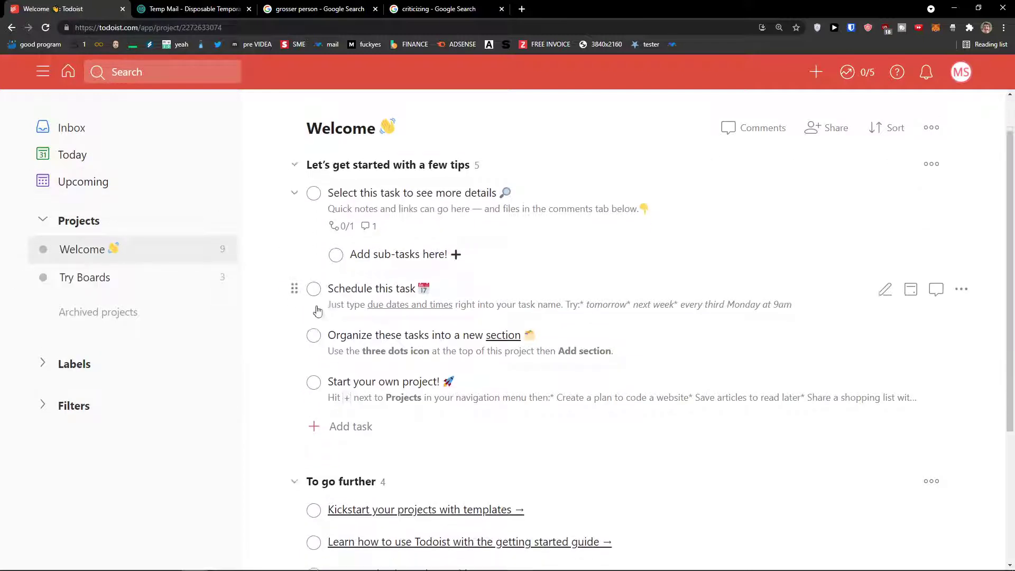
{"action": "scroll", "coordinate": [311, 312], "scroll_direction": "down", "scroll_amount": 2}
{"action": "scroll", "coordinate": [295, 313], "scroll_direction": "up", "scroll_amount": 5}
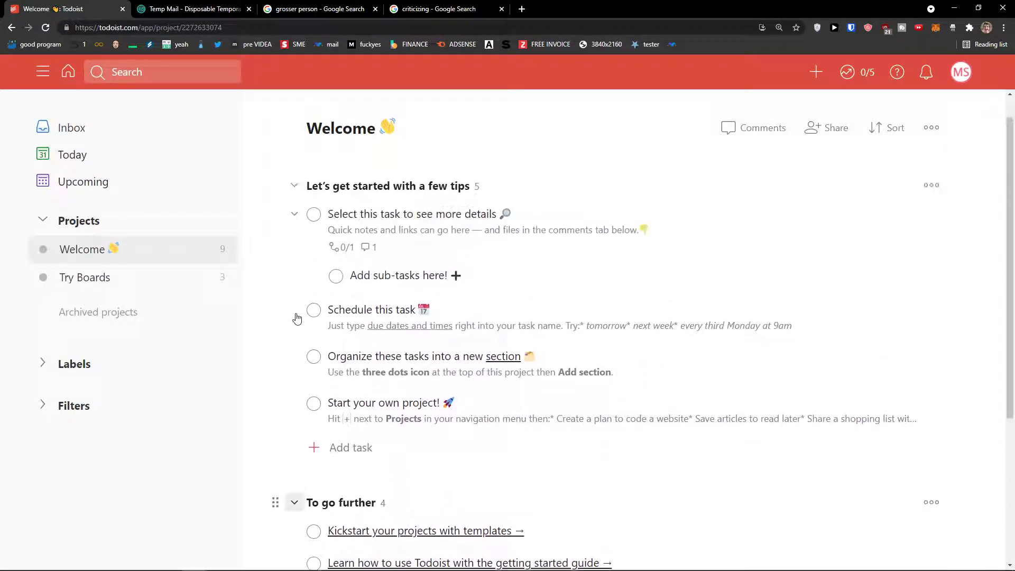
- Open the Try Boards project, look at its project options and close them without choosing any
{"action": "left_click", "coordinate": [99, 276]}
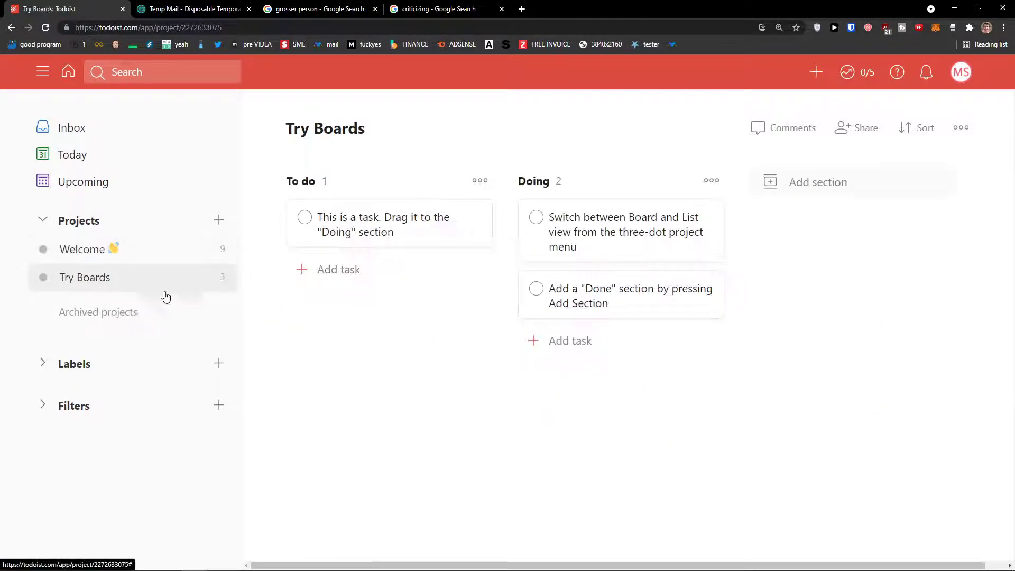
{"action": "mouse_move", "coordinate": [35, 288]}
{"action": "left_mouse_down"}
{"action": "mouse_move", "coordinate": [18, 264]}
{"action": "mouse_move", "coordinate": [32, 276]}
{"action": "left_mouse_up"}
{"action": "left_click", "coordinate": [218, 279]}
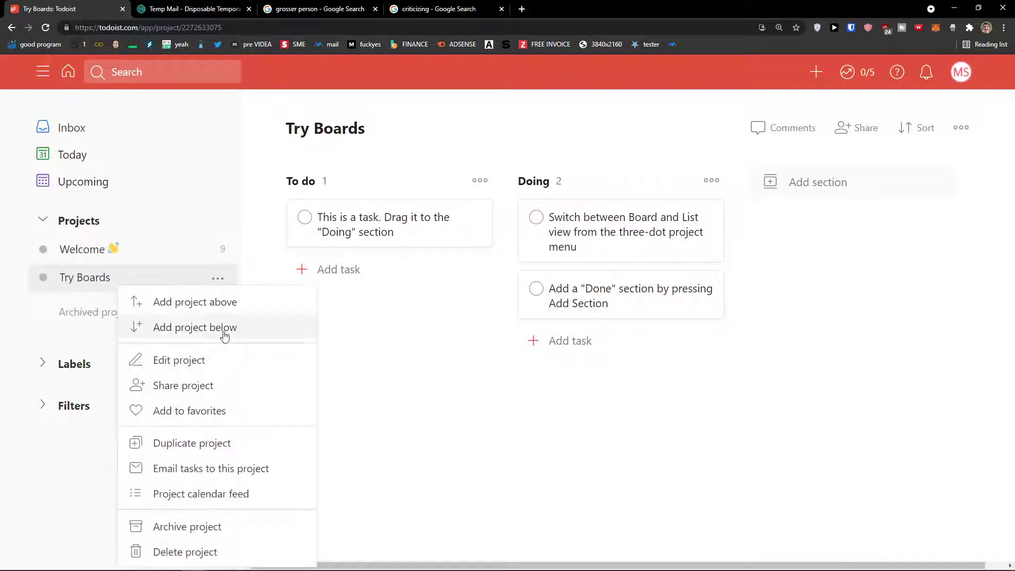
{"action": "left_click", "coordinate": [49, 343]}
- Expand the Labels list, look at the form for adding a label and cancel it
{"action": "left_click", "coordinate": [43, 371]}
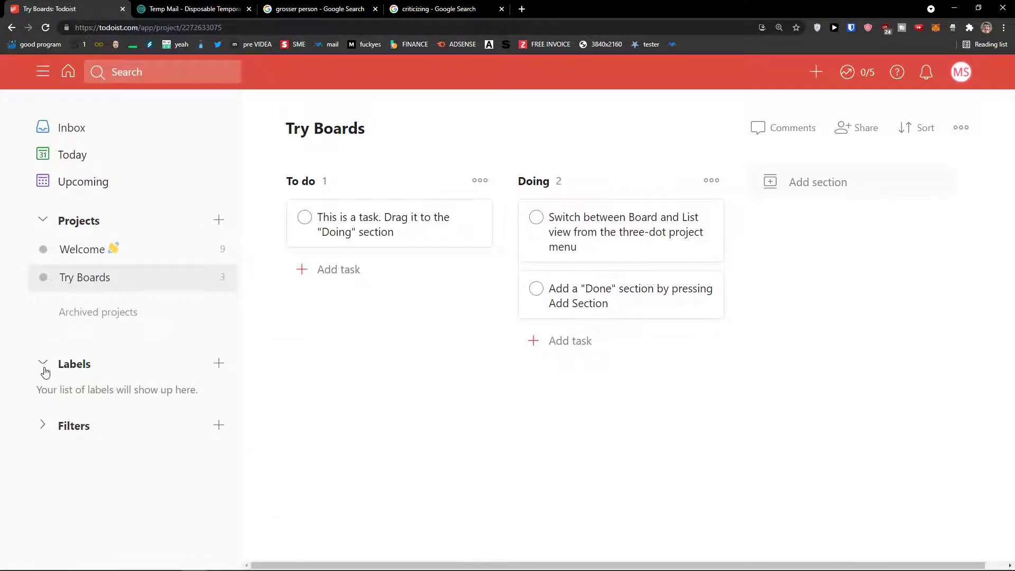
{"action": "left_click", "coordinate": [219, 364]}
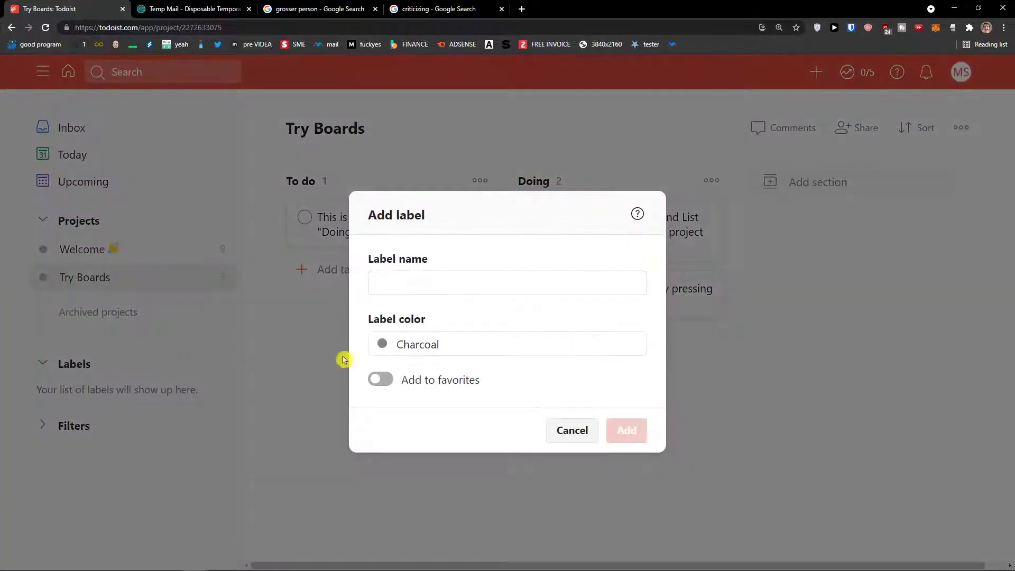
{"action": "left_click", "coordinate": [570, 431]}
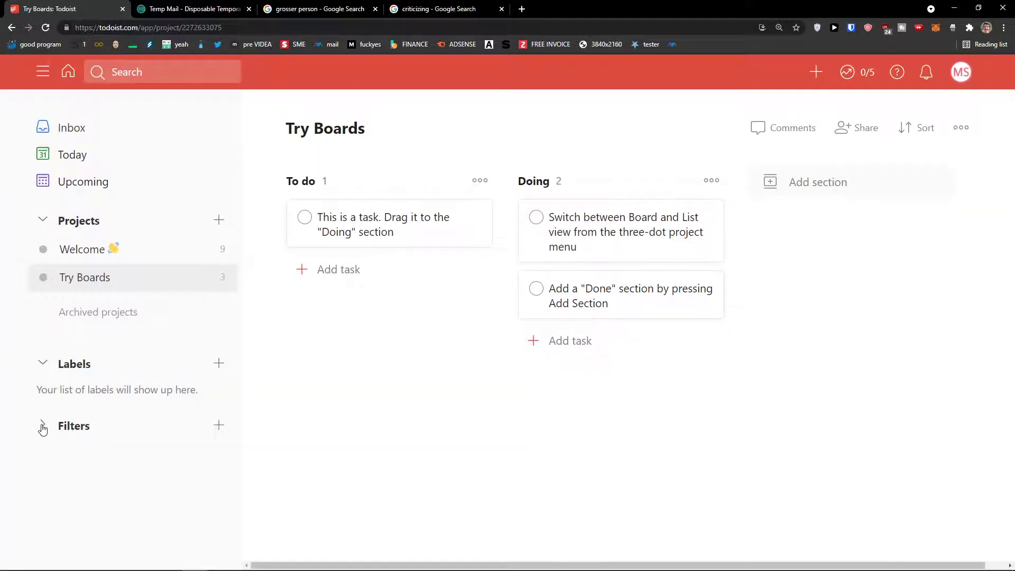
- Open the account settings and examine the plan, photo, name, email, password, connected accounts and account deletion options
{"action": "left_click", "coordinate": [963, 75]}
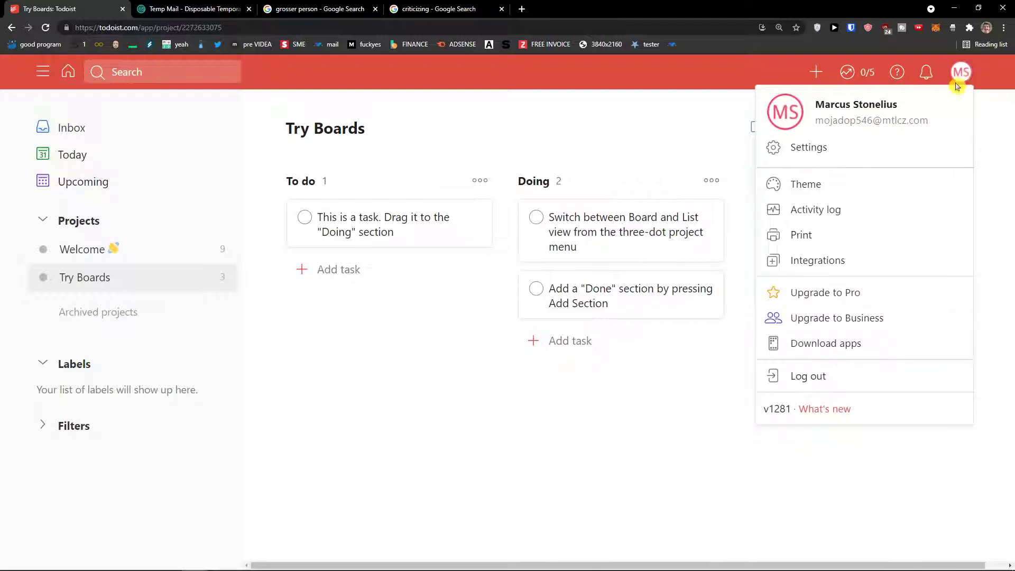
{"action": "left_click", "coordinate": [804, 154]}
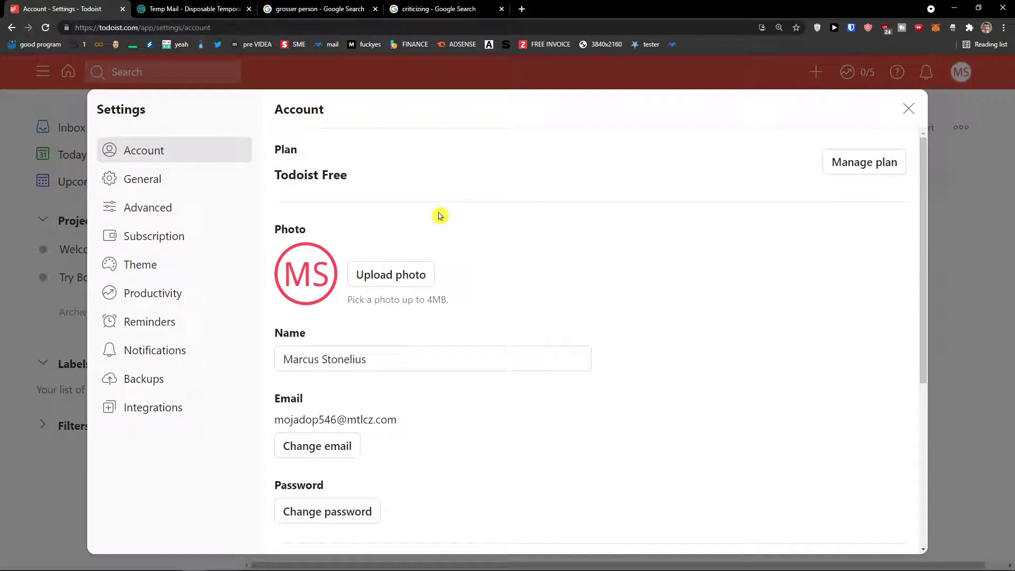
{"action": "triple_click", "coordinate": [278, 179]}
{"action": "left_click_drag", "start_coordinate": [277, 179], "coordinate": [283, 183]}
{"action": "middle_click", "coordinate": [453, 252]}
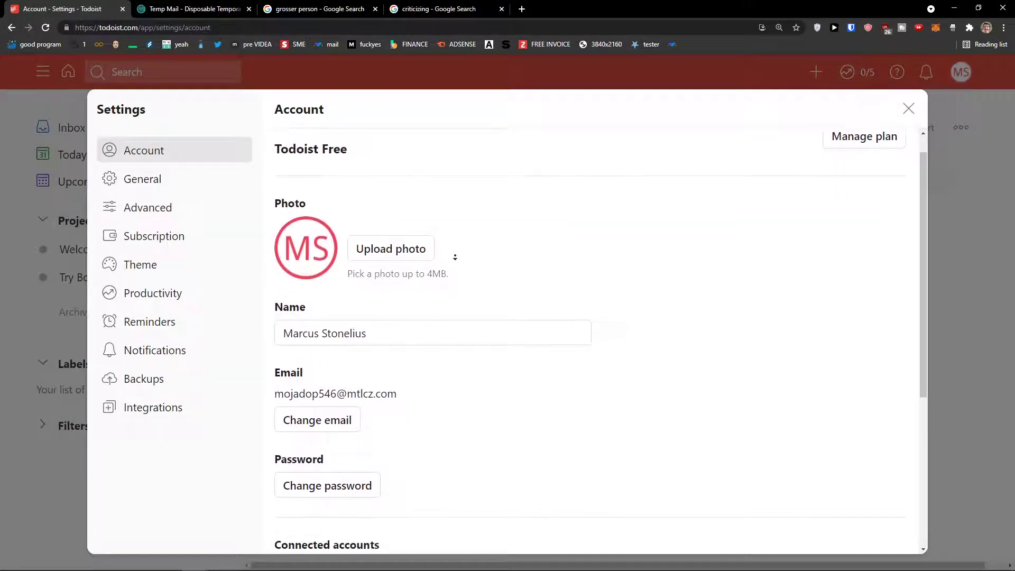
{"action": "left_click", "coordinate": [458, 257]}
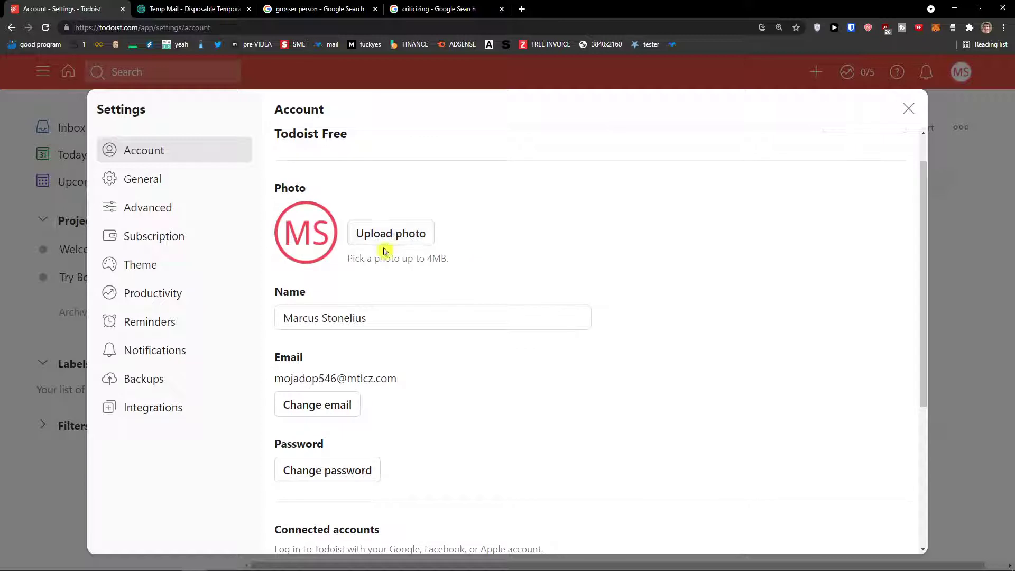
{"action": "scroll", "coordinate": [460, 276], "scroll_direction": "down", "scroll_amount": 1}
{"action": "scroll", "coordinate": [341, 374], "scroll_direction": "down", "scroll_amount": 2}
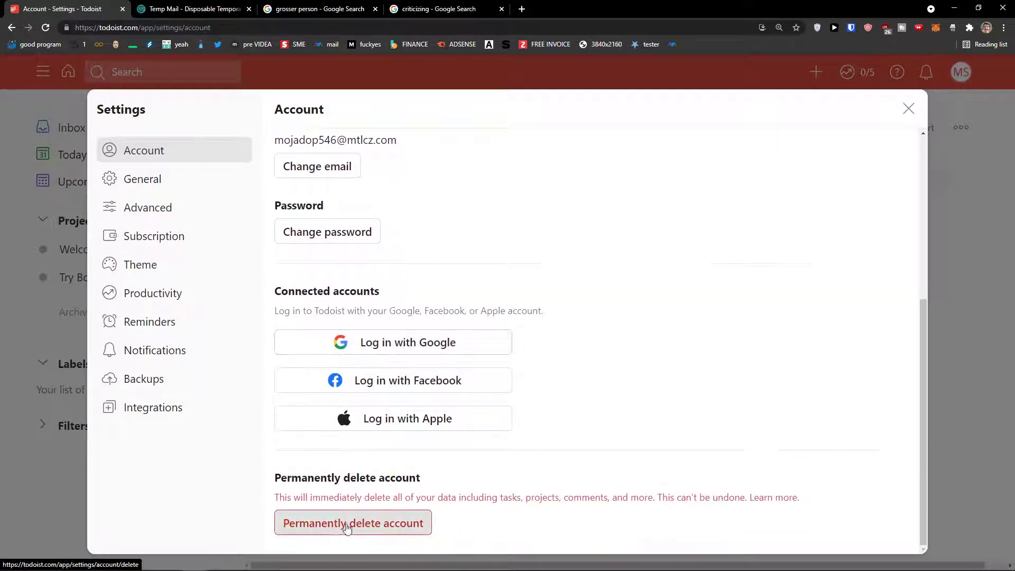
- Set the home view to the Welcome project in the general settings, save it and open the Home view
{"action": "left_click", "coordinate": [147, 181]}
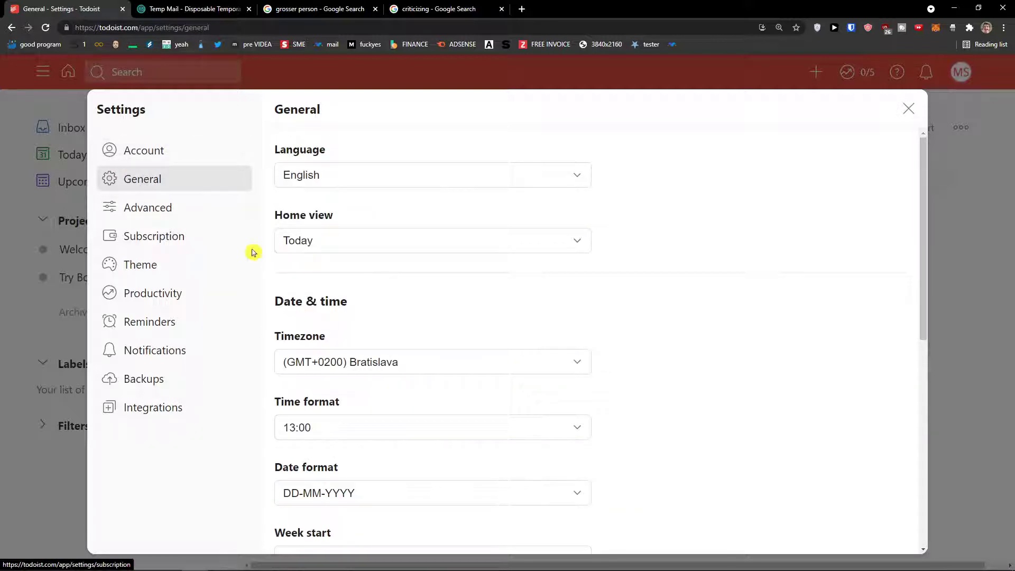
{"action": "left_click", "coordinate": [320, 236]}
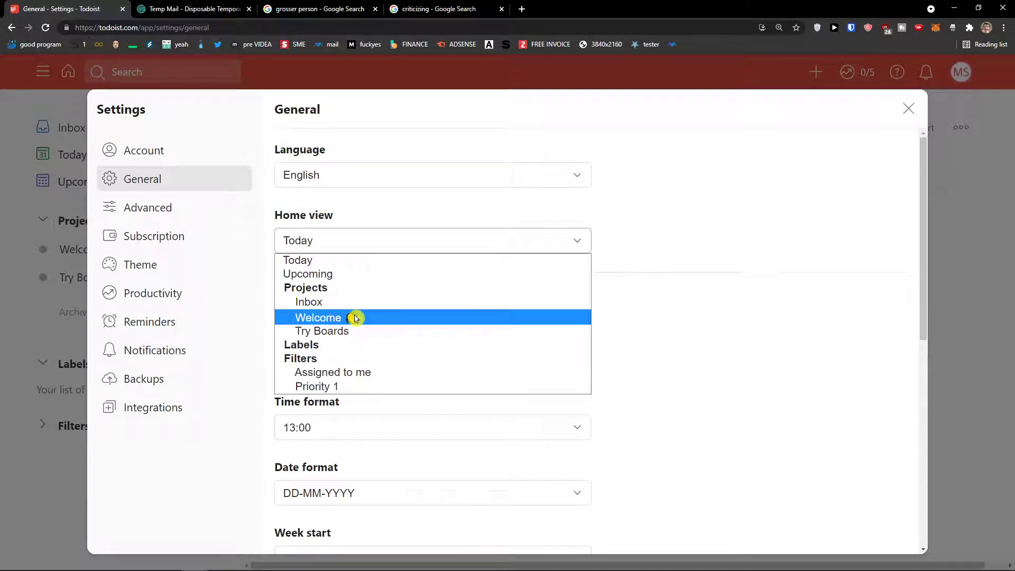
{"action": "left_click", "coordinate": [380, 318]}
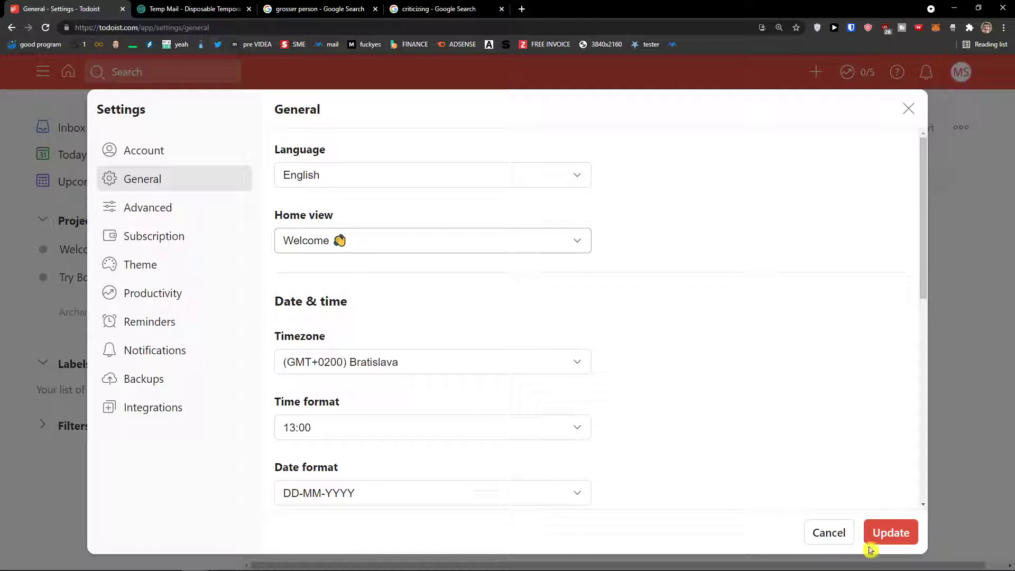
{"action": "left_click", "coordinate": [912, 540]}
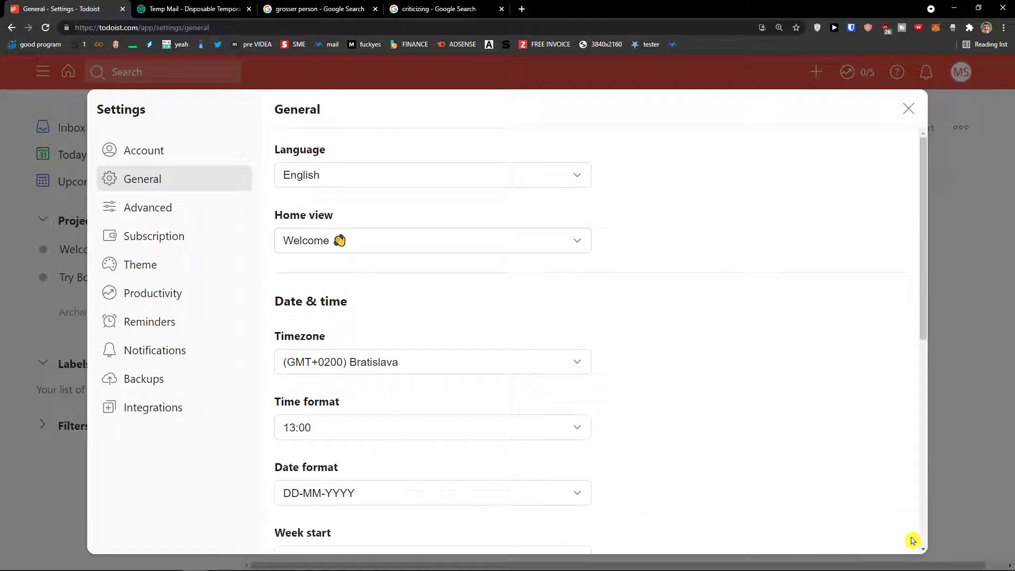
{"action": "left_click", "coordinate": [999, 455]}
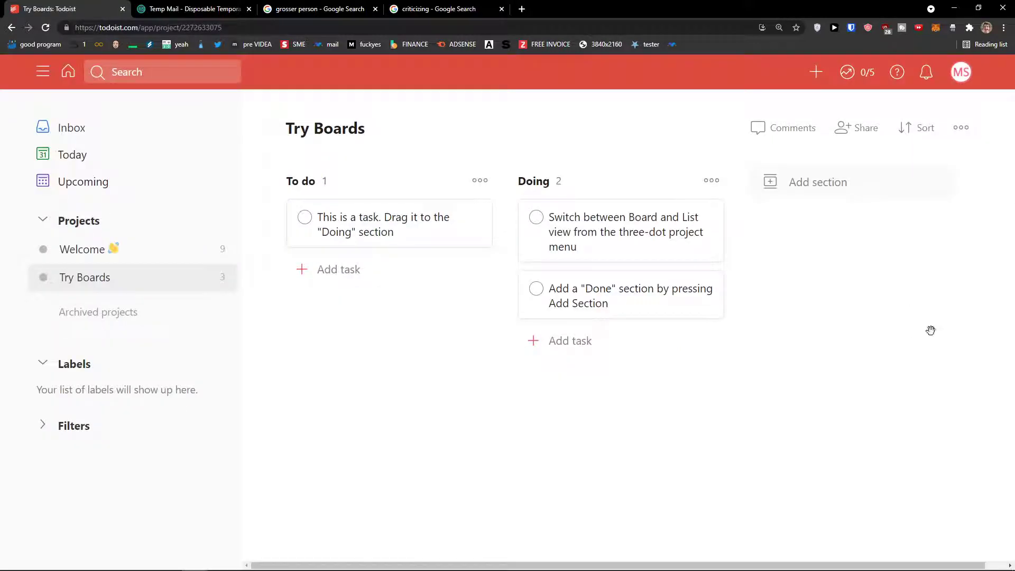
{"action": "left_click", "coordinate": [72, 79]}
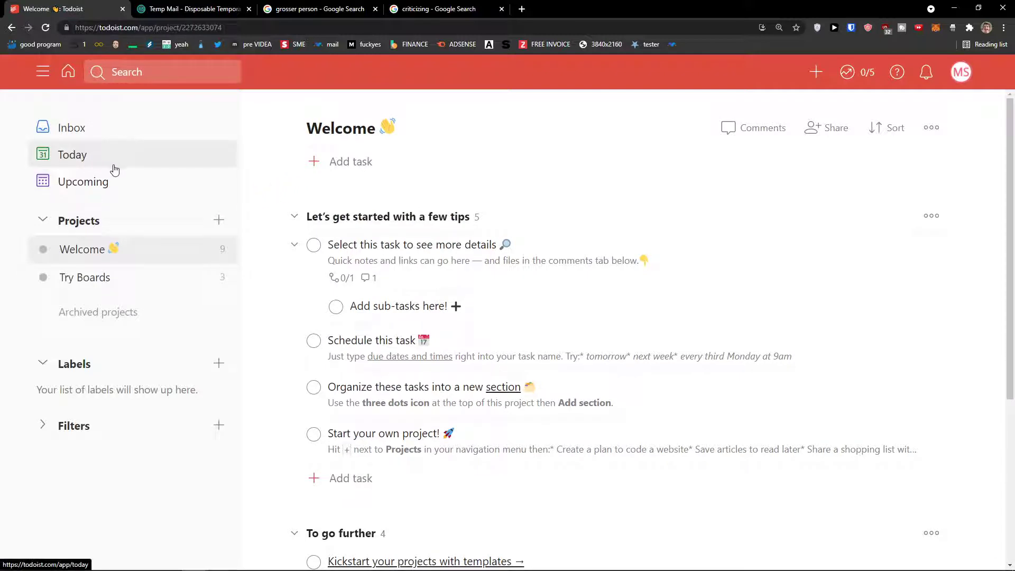
- Reopen the general settings and select Today as the home view without saving
{"action": "left_click", "coordinate": [959, 75]}
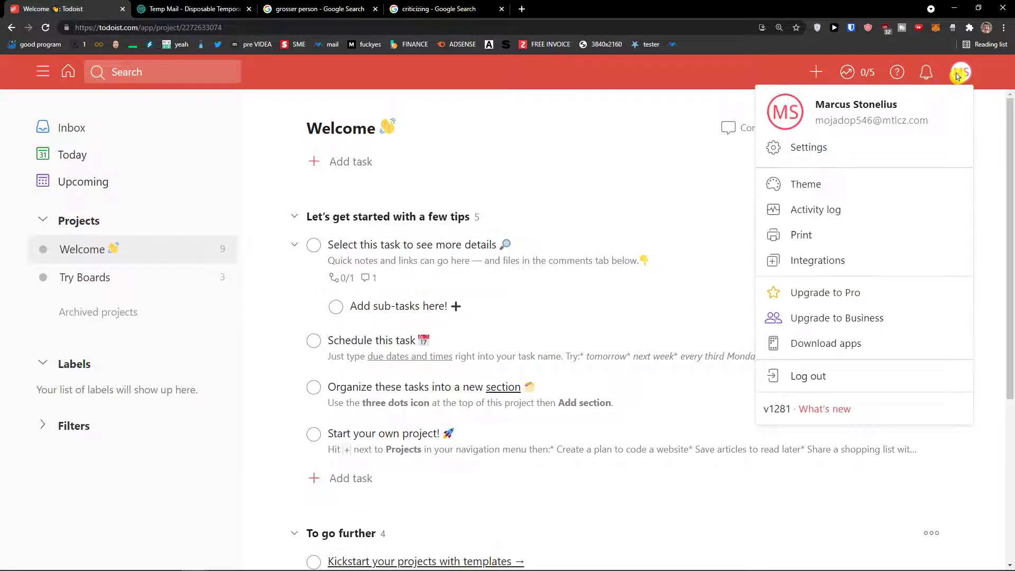
{"action": "left_click", "coordinate": [844, 157]}
{"action": "left_click", "coordinate": [167, 178]}
{"action": "scroll", "coordinate": [373, 294], "scroll_direction": "down", "scroll_amount": 1}
{"action": "scroll", "coordinate": [374, 295], "scroll_direction": "up", "scroll_amount": 1}
{"action": "left_click", "coordinate": [369, 244]}
{"action": "left_click", "coordinate": [364, 262]}
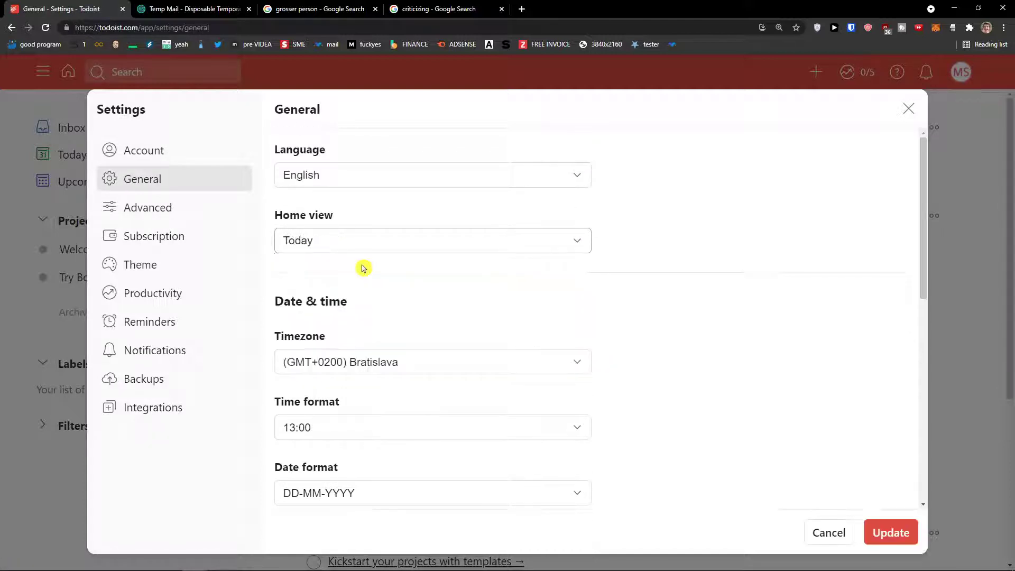
- Look through the remaining general settings for date, time, week and sound, and open the advanced settings
{"action": "scroll", "coordinate": [364, 269], "scroll_direction": "down", "scroll_amount": 2}
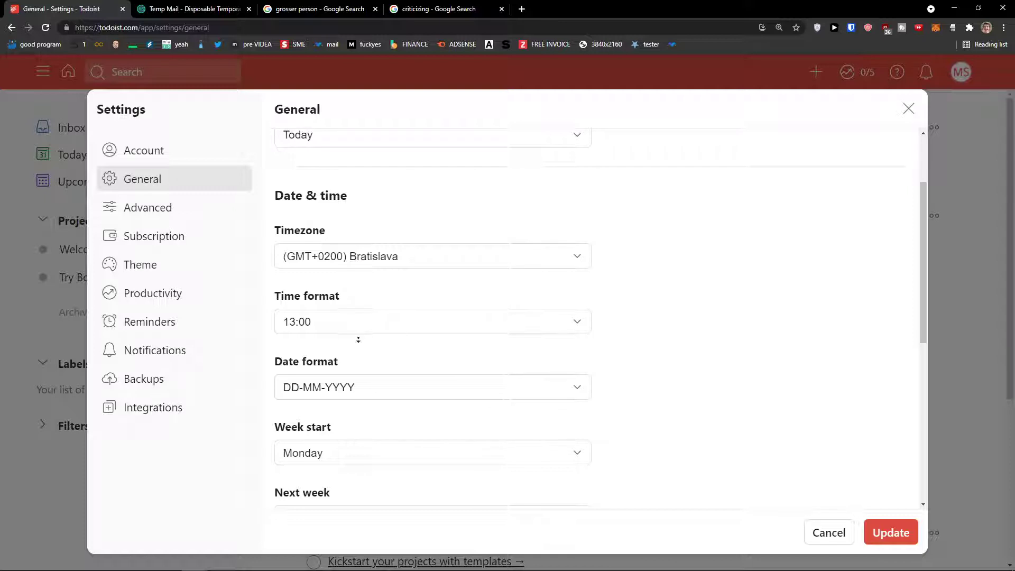
{"action": "scroll", "coordinate": [365, 350], "scroll_direction": "down", "scroll_amount": 4}
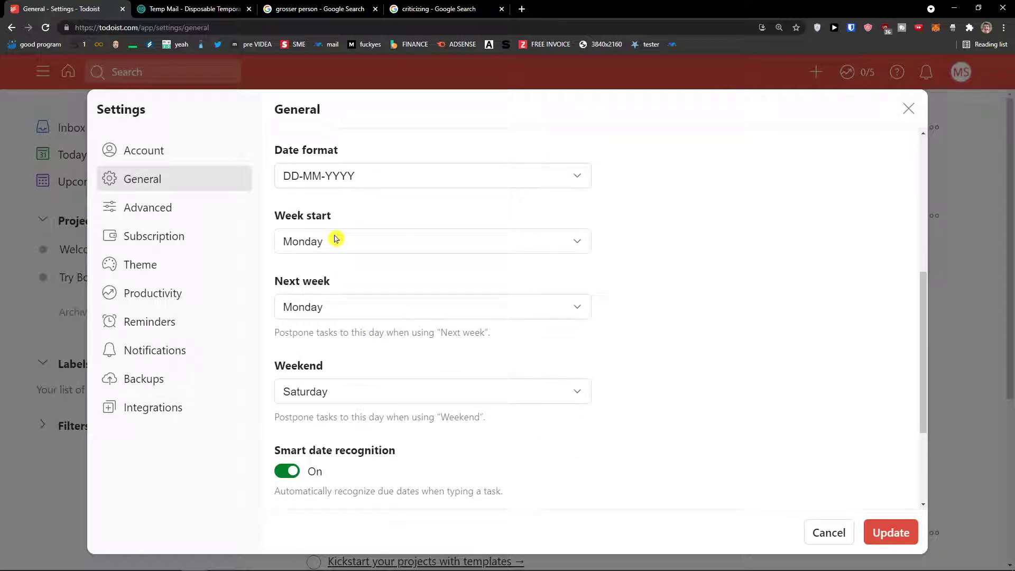
{"action": "scroll", "coordinate": [346, 296], "scroll_direction": "down", "scroll_amount": 2}
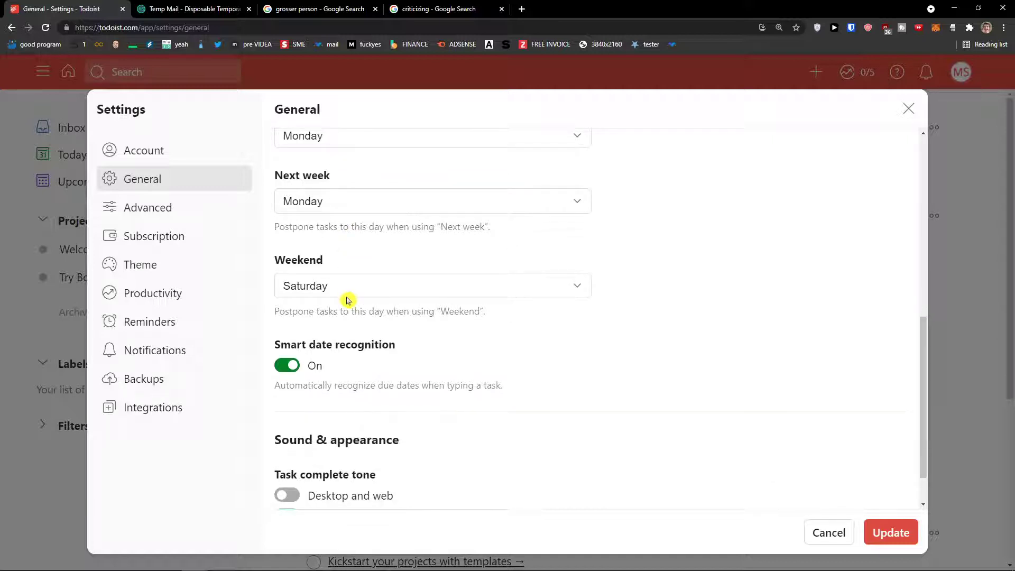
{"action": "scroll", "coordinate": [347, 299], "scroll_direction": "down", "scroll_amount": 1}
{"action": "left_click_drag", "start_coordinate": [270, 333], "coordinate": [491, 338]}
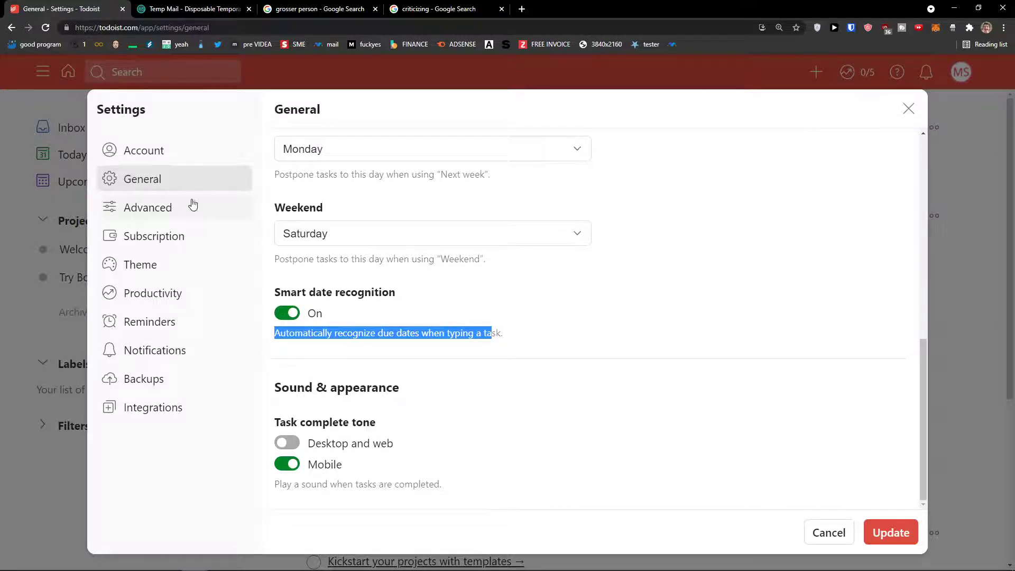
{"action": "left_click", "coordinate": [160, 207]}
{"action": "left_click", "coordinate": [617, 388]}
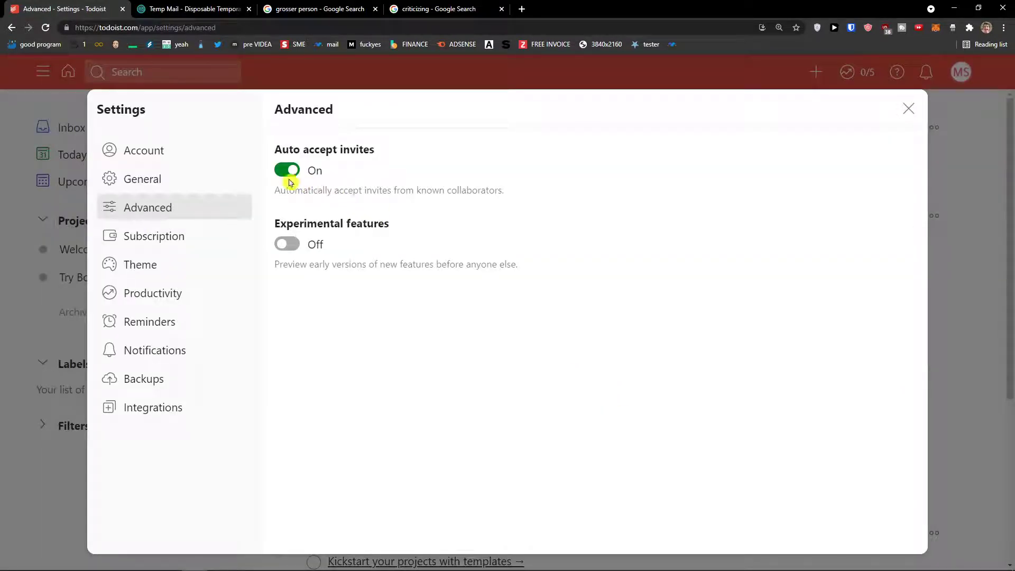
- Set the home view to Today in the general settings and save the change
{"action": "left_click", "coordinate": [193, 178]}
{"action": "left_click", "coordinate": [338, 241]}
{"action": "left_click", "coordinate": [352, 259]}
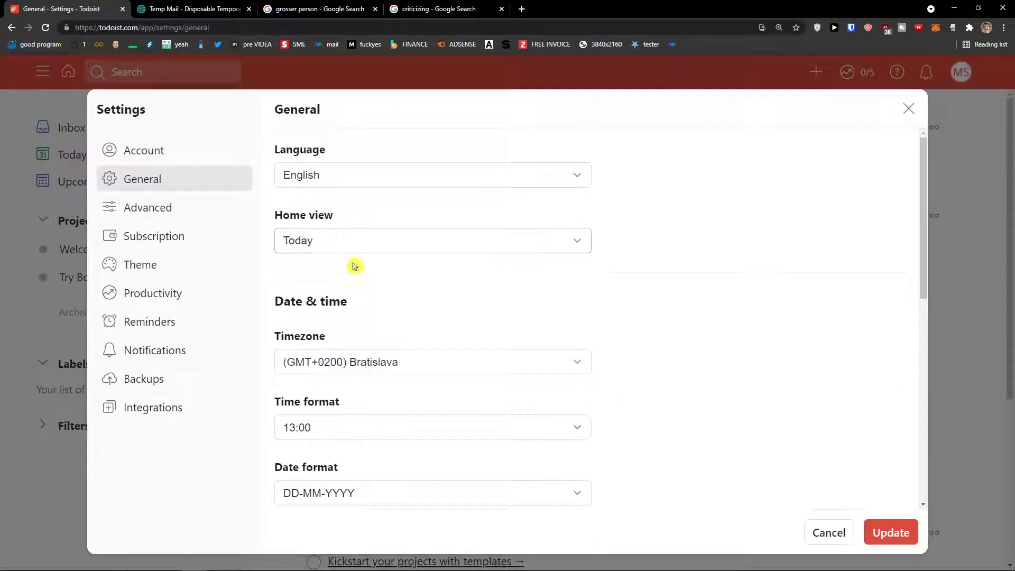
{"action": "left_click", "coordinate": [891, 533]}
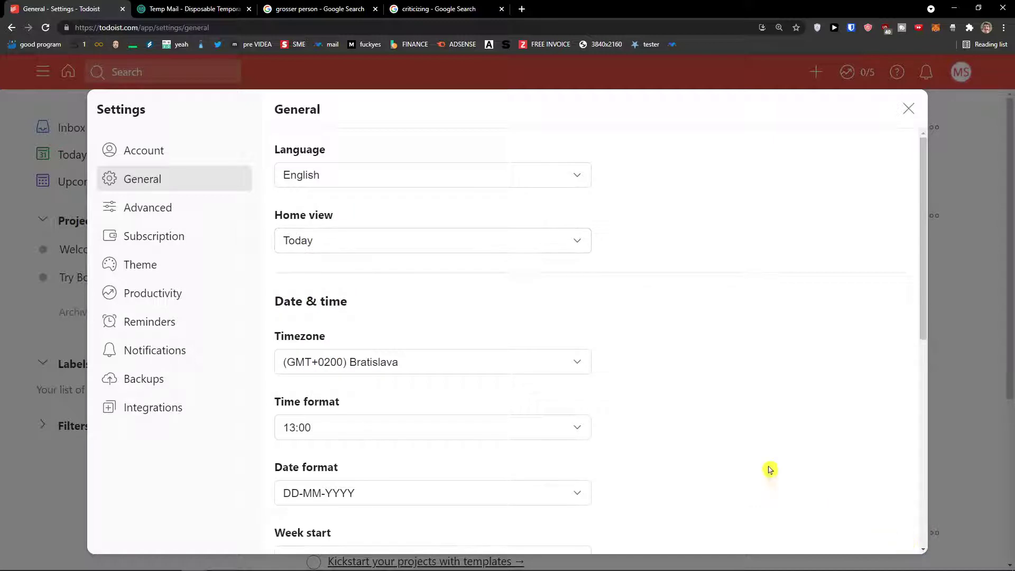
- Read the descriptions of auto accept invites and experimental features in the advanced settings
{"action": "left_click", "coordinate": [146, 221]}
{"action": "triple_click", "coordinate": [302, 191]}
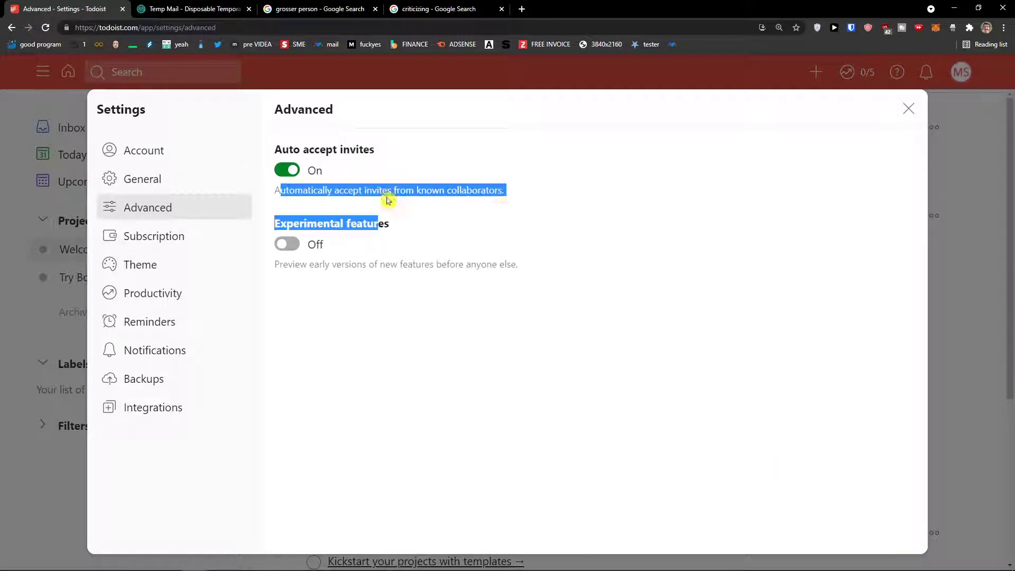
{"action": "left_click", "coordinate": [522, 197]}
{"action": "left_click_drag", "start_coordinate": [276, 263], "coordinate": [532, 272]}
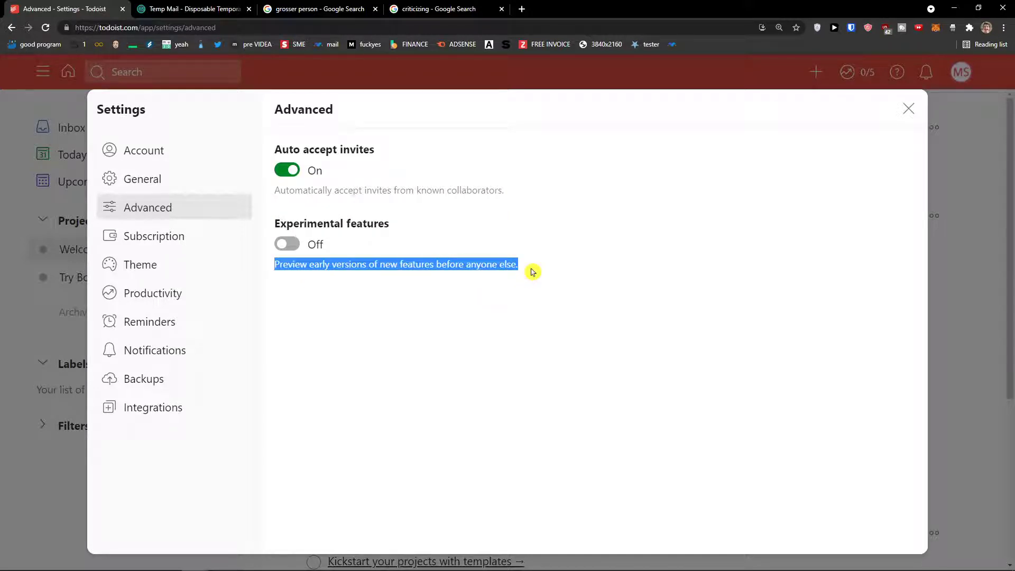
- Review the subscription plan and the available themes, and preview the Dark theme
{"action": "left_click", "coordinate": [176, 233]}
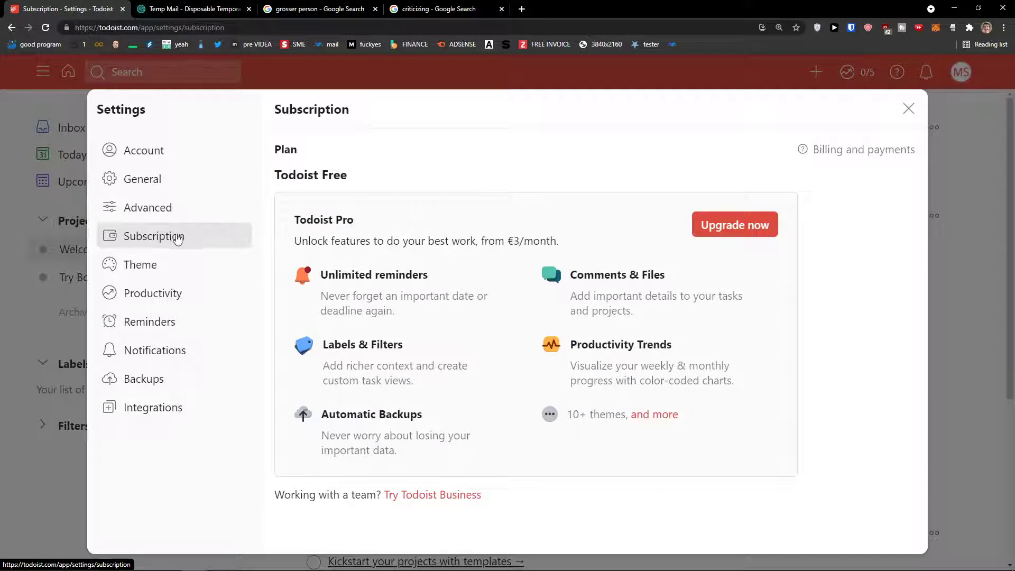
{"action": "left_click", "coordinate": [170, 276]}
{"action": "scroll", "coordinate": [294, 332], "scroll_direction": "down", "scroll_amount": 2}
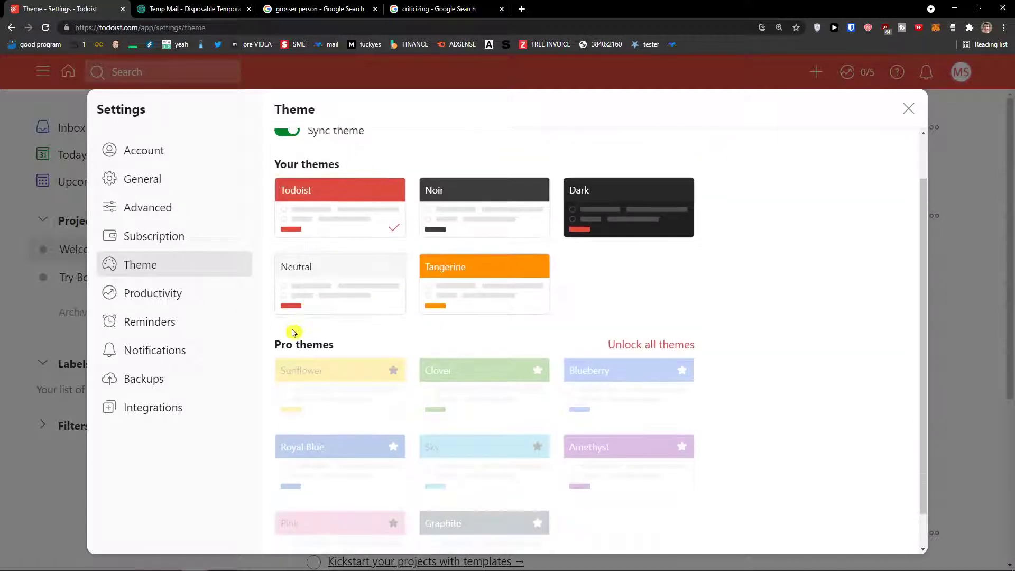
{"action": "scroll", "coordinate": [378, 408], "scroll_direction": "up", "scroll_amount": 2}
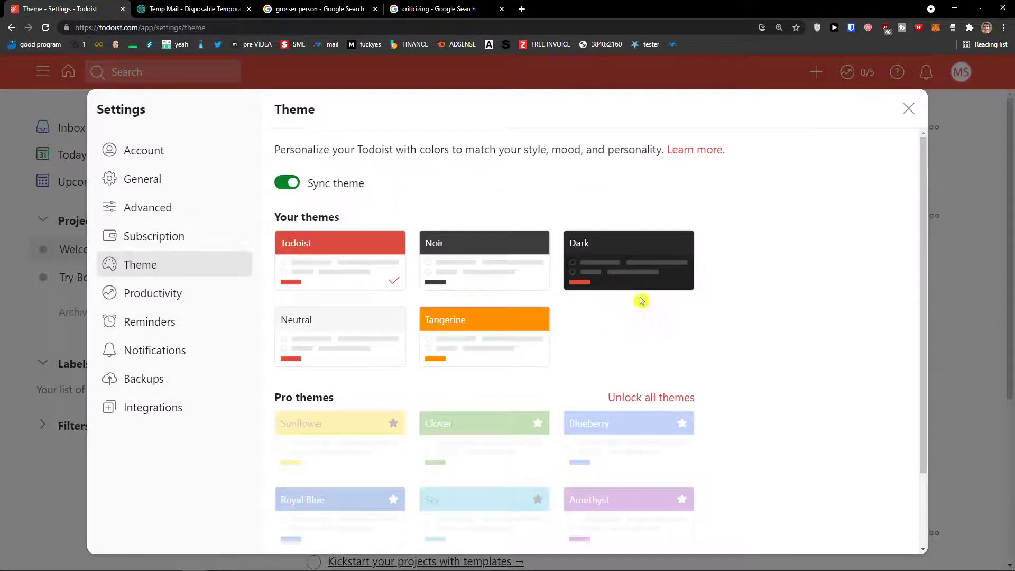
{"action": "left_click", "coordinate": [596, 282]}
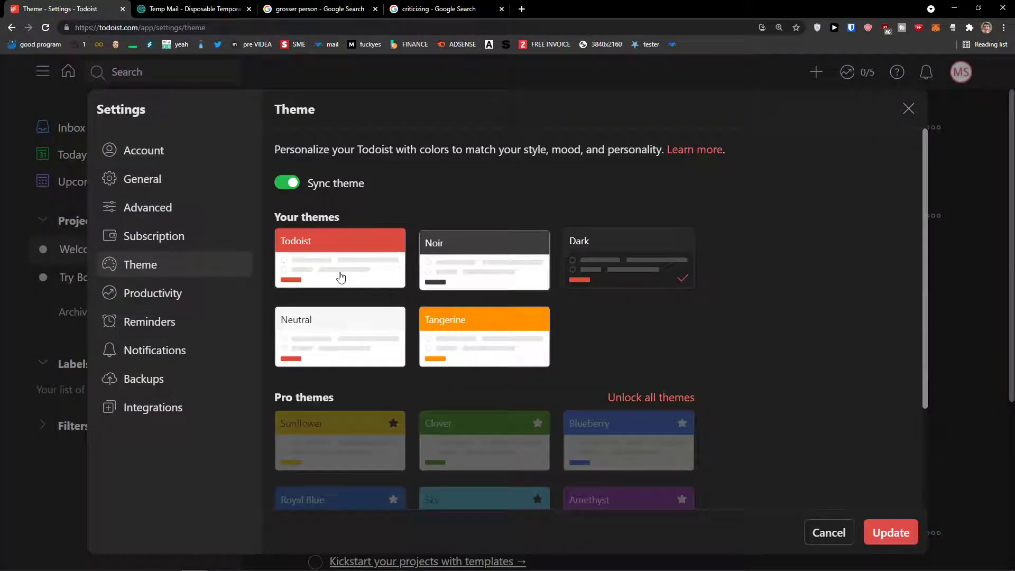
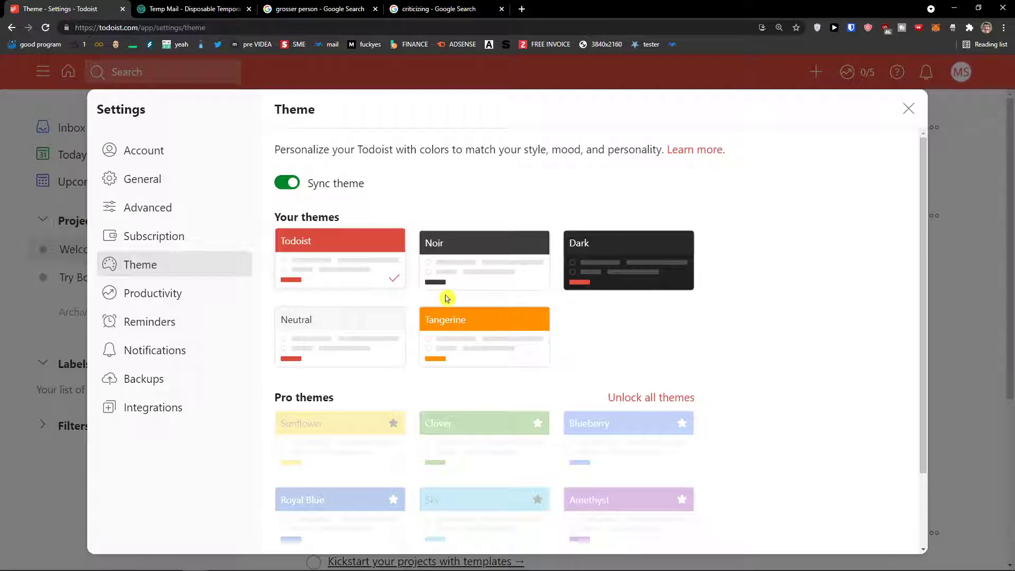
- Read through the productivity settings, covering Todoist Karma, the daily and weekly task goals and the days off
{"action": "left_click", "coordinate": [131, 291]}
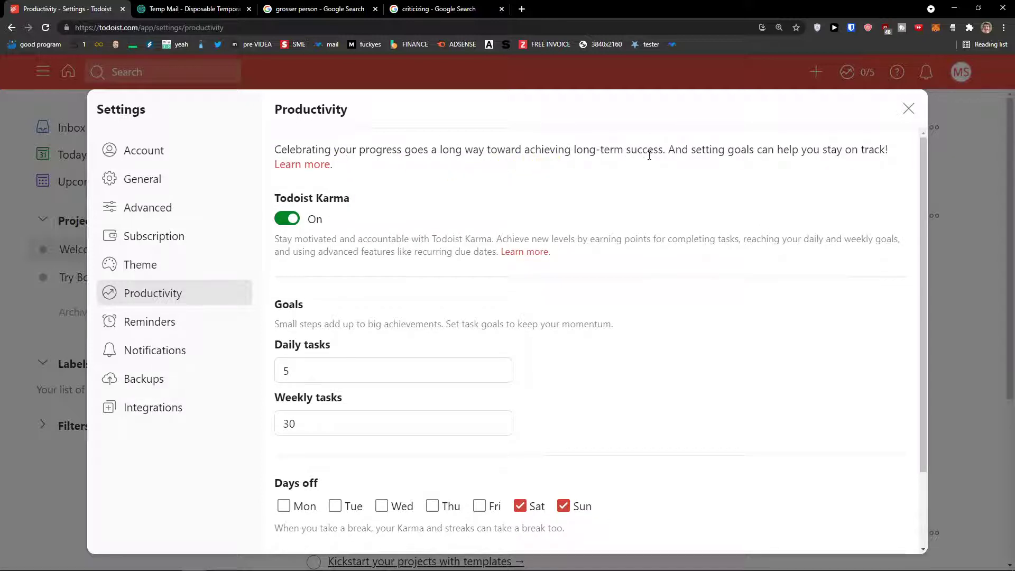
{"action": "scroll", "coordinate": [548, 199], "scroll_direction": "down", "scroll_amount": 1}
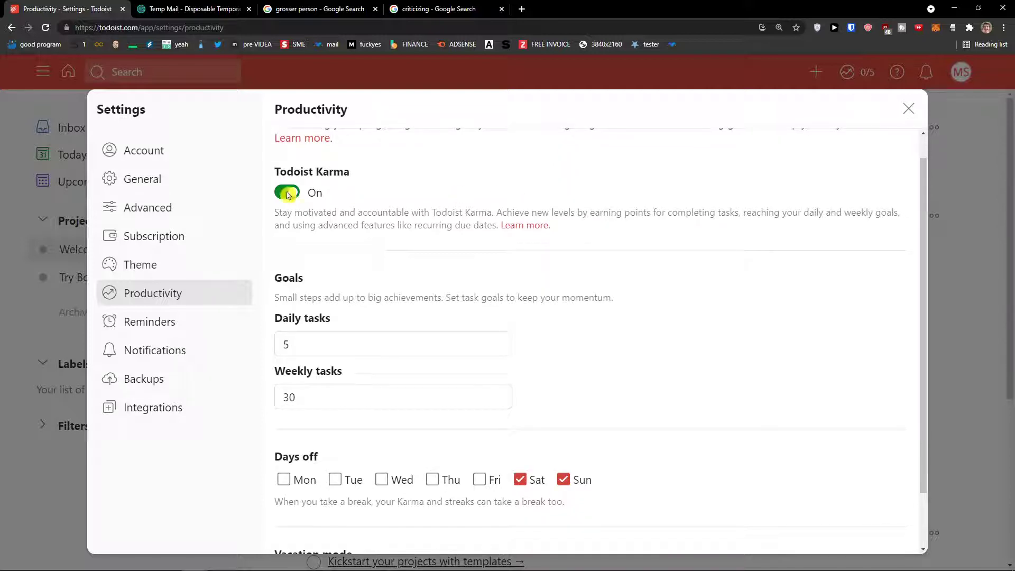
{"action": "left_click_drag", "start_coordinate": [290, 213], "coordinate": [467, 247]}
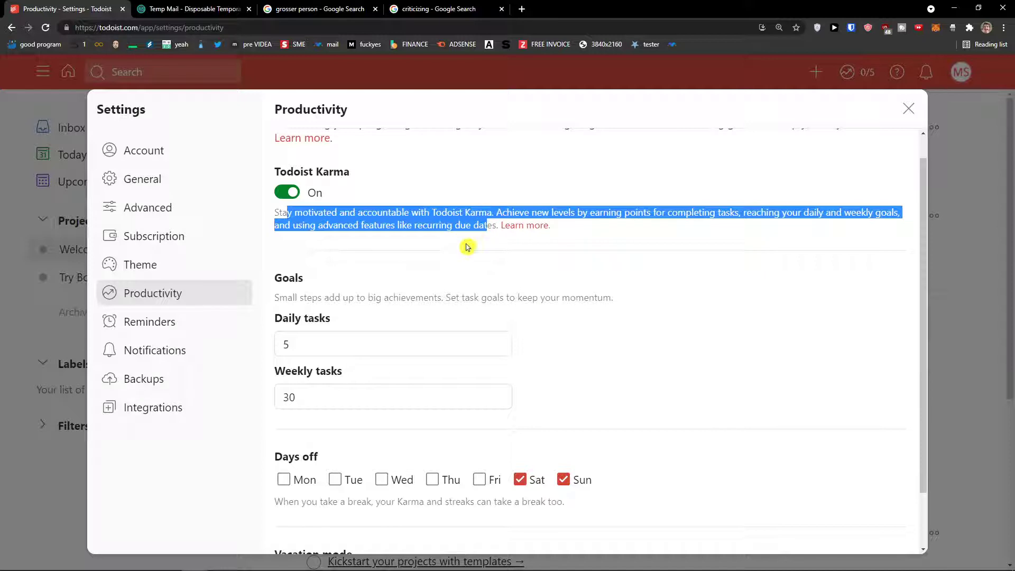
{"action": "scroll", "coordinate": [417, 275], "scroll_direction": "down", "scroll_amount": 1}
{"action": "left_click", "coordinate": [414, 272]}
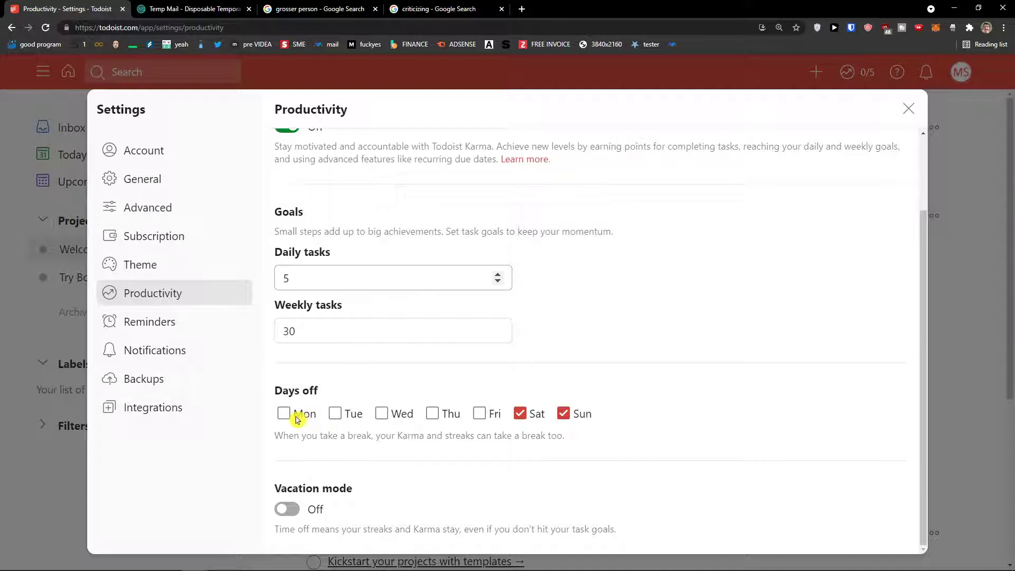
{"action": "left_click_drag", "start_coordinate": [312, 331], "coordinate": [280, 333]}
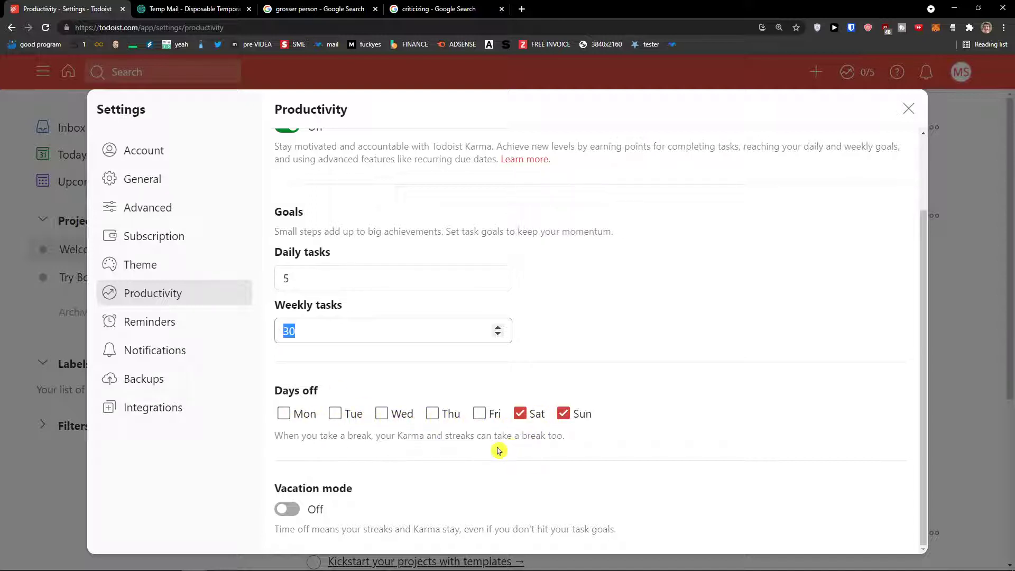
{"action": "scroll", "coordinate": [323, 514], "scroll_direction": "up", "scroll_amount": 2}
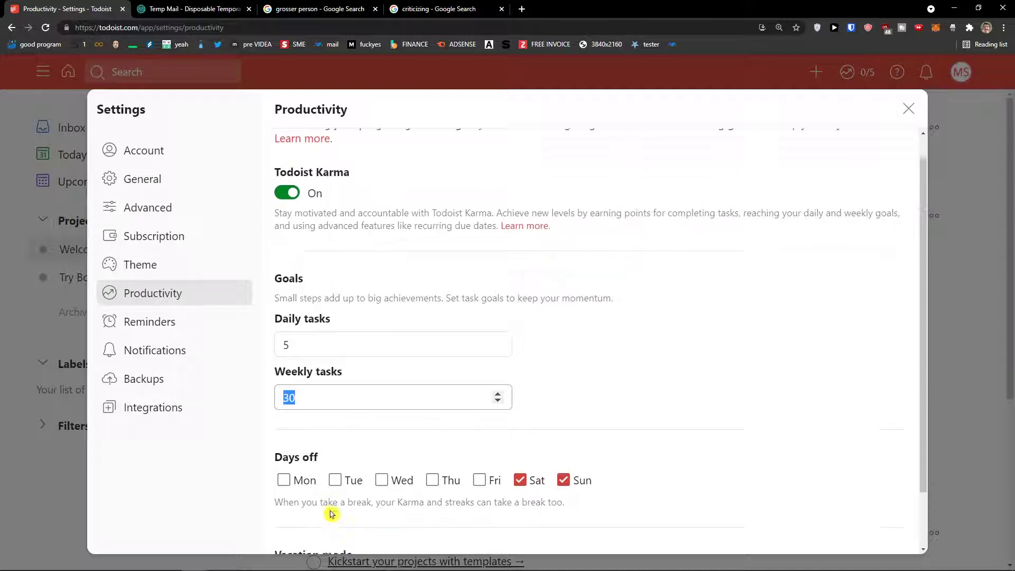
{"action": "left_click", "coordinate": [343, 398]}
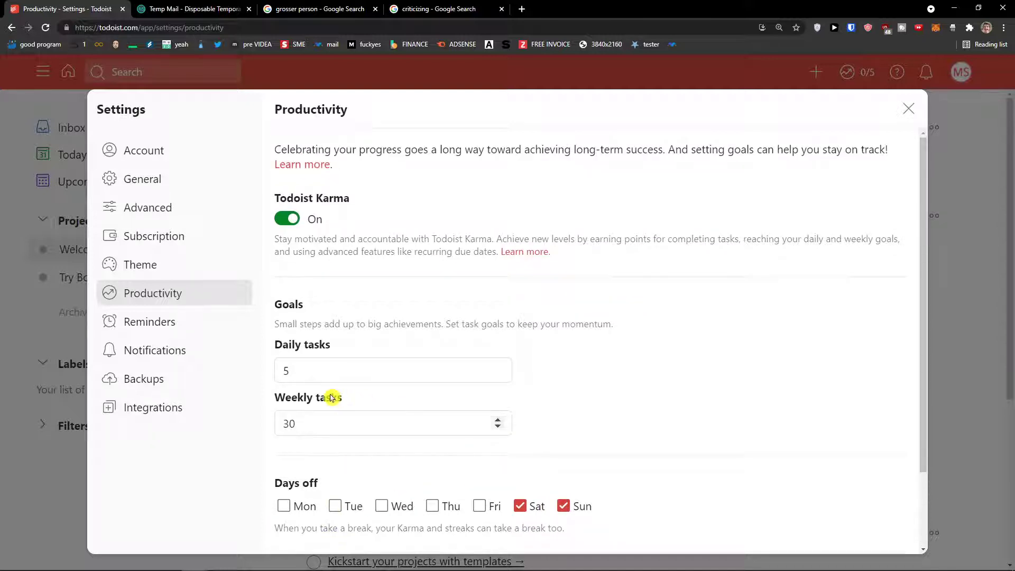
{"action": "scroll", "coordinate": [318, 401], "scroll_direction": "down", "scroll_amount": 1}
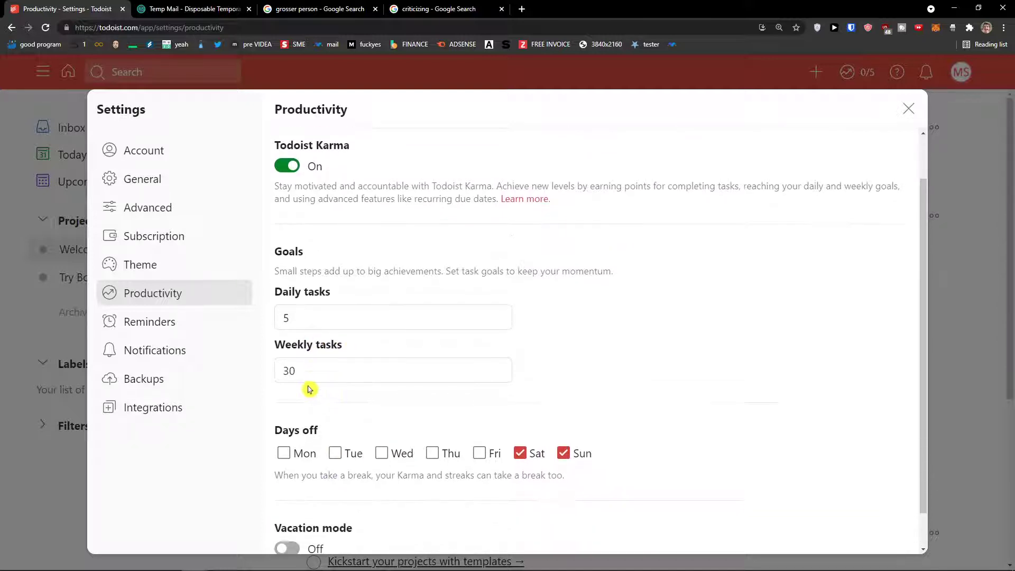
- Review the reminders settings and look through the notification options for shared projects
{"action": "left_click", "coordinate": [162, 328]}
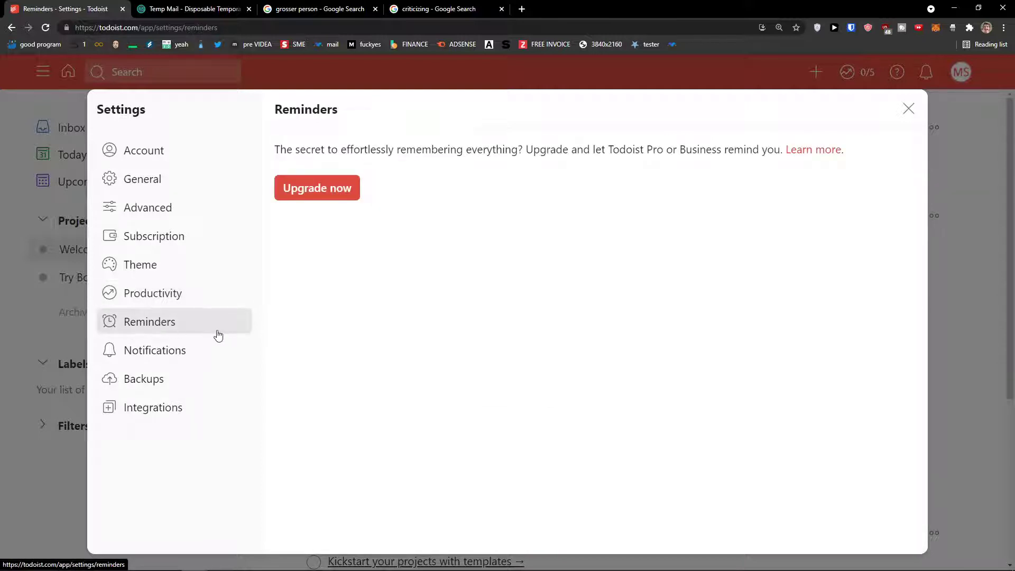
{"action": "left_click", "coordinate": [177, 351]}
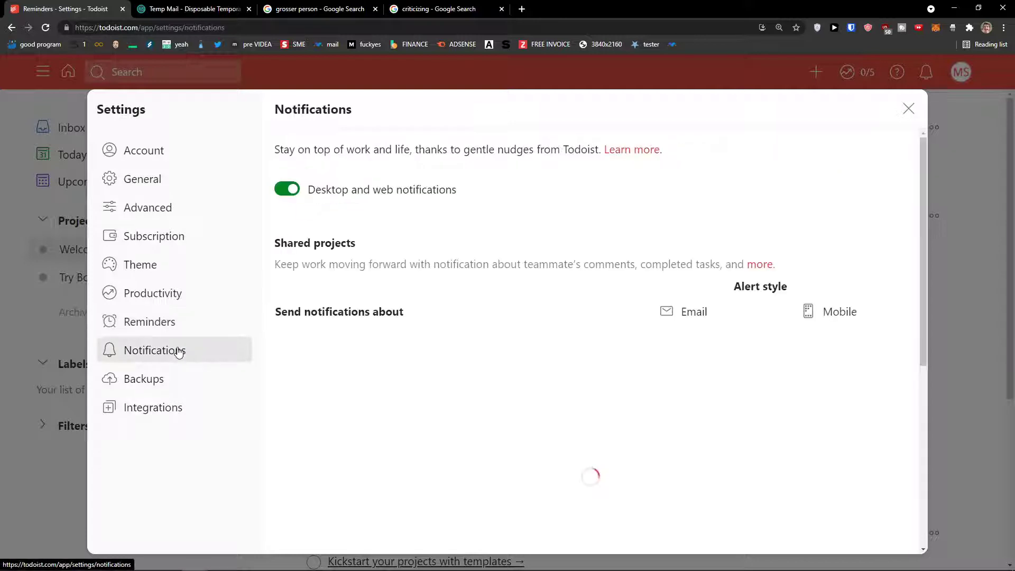
{"action": "scroll", "coordinate": [312, 336], "scroll_direction": "down", "scroll_amount": 5}
{"action": "scroll", "coordinate": [370, 330], "scroll_direction": "up", "scroll_amount": 2}
{"action": "scroll", "coordinate": [307, 337], "scroll_direction": "up", "scroll_amount": 3}
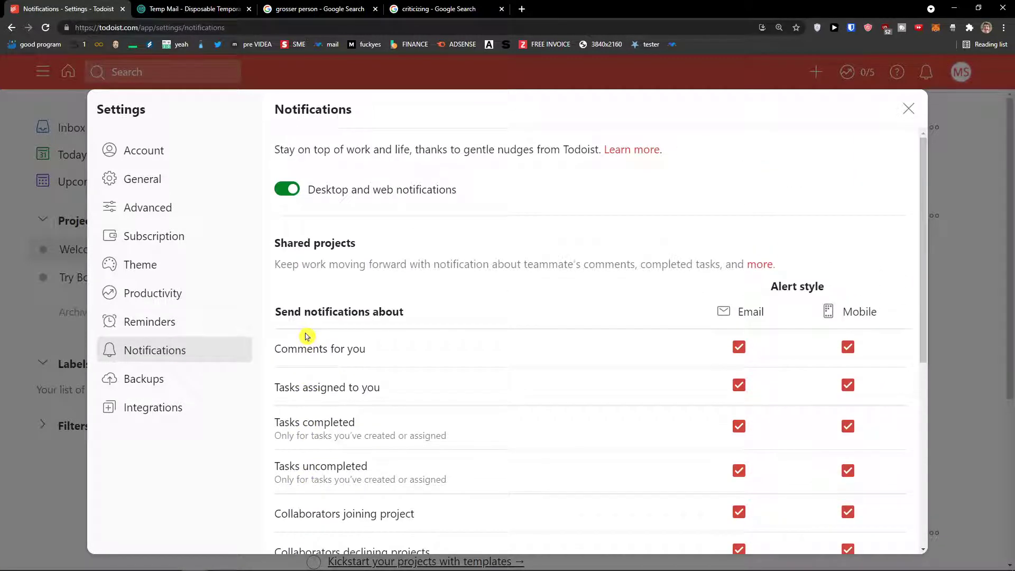
- Look through the backups and integrations settings, including the calendar connection options, and close the settings
{"action": "left_click", "coordinate": [190, 384]}
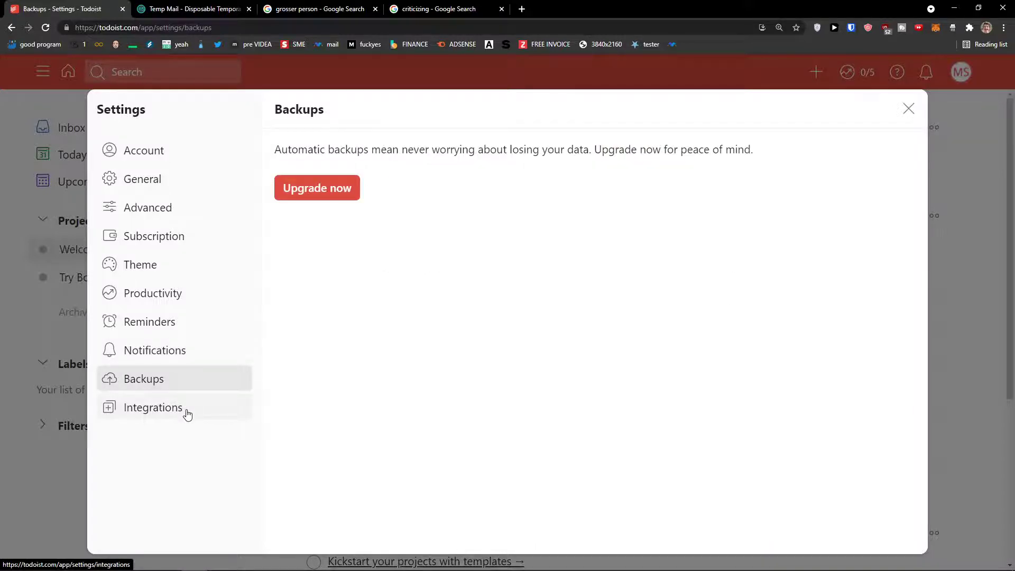
{"action": "left_click", "coordinate": [187, 413]}
{"action": "scroll", "coordinate": [284, 370], "scroll_direction": "down", "scroll_amount": 2}
{"action": "scroll", "coordinate": [280, 369], "scroll_direction": "up", "scroll_amount": 2}
{"action": "scroll", "coordinate": [274, 369], "scroll_direction": "down", "scroll_amount": 2}
{"action": "scroll", "coordinate": [273, 369], "scroll_direction": "up", "scroll_amount": 2}
{"action": "scroll", "coordinate": [275, 368], "scroll_direction": "down", "scroll_amount": 2}
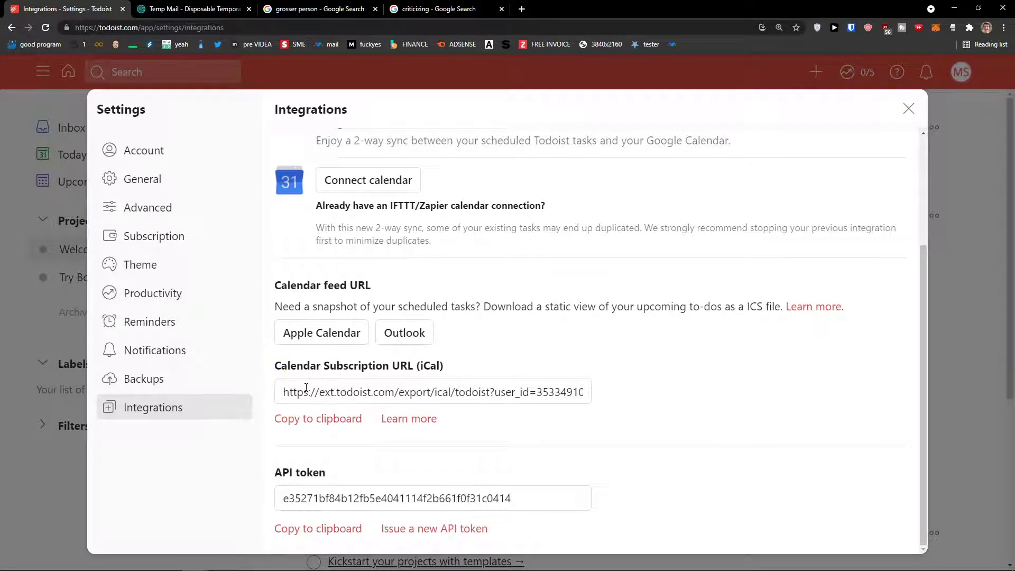
{"action": "scroll", "coordinate": [307, 387], "scroll_direction": "up", "scroll_amount": 2}
{"action": "left_click", "coordinate": [908, 108]}
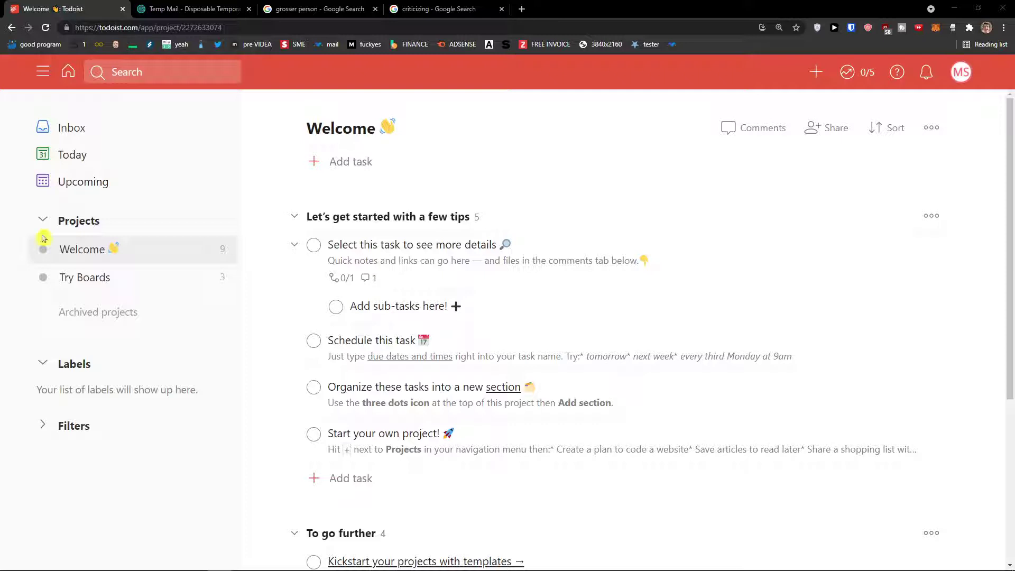
- Start a new project named "Youtube Channels" and set its color to Magenta
{"action": "key", "text": "ctrl+plus"}
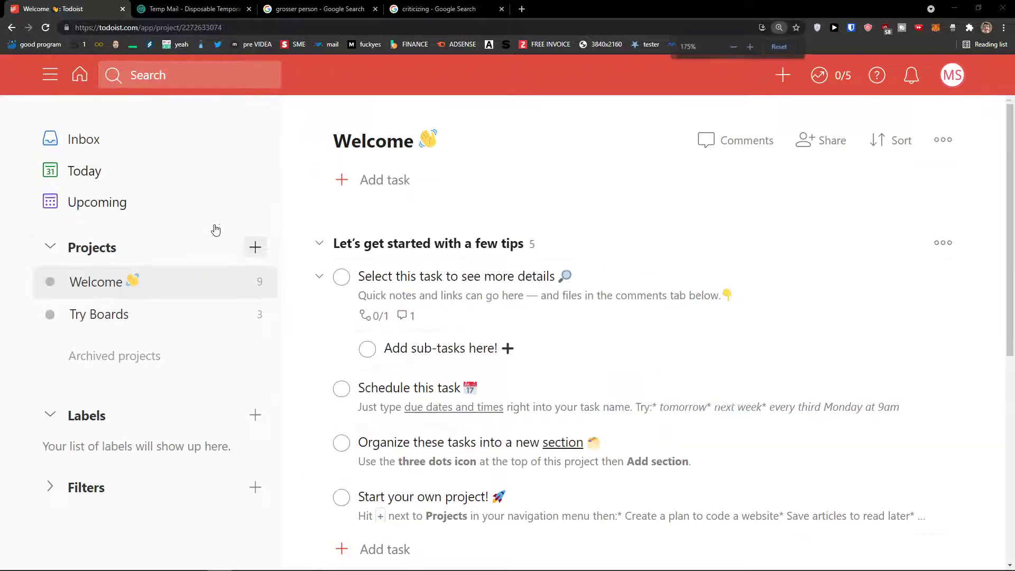
{"action": "left_click", "coordinate": [254, 248]}
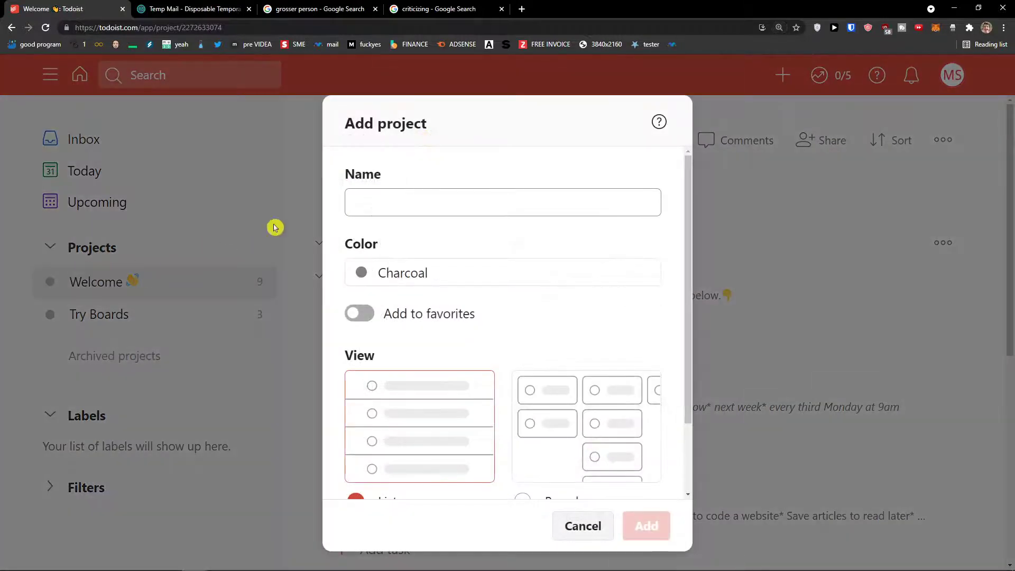
{"action": "type", "text": "Y"}
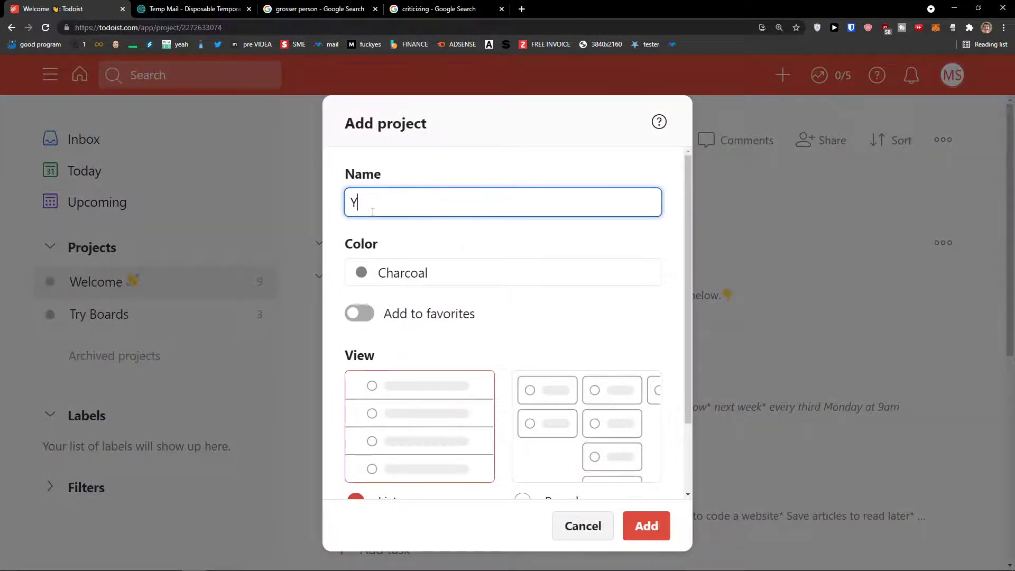
{"action": "type", "text": "outube Channels"}
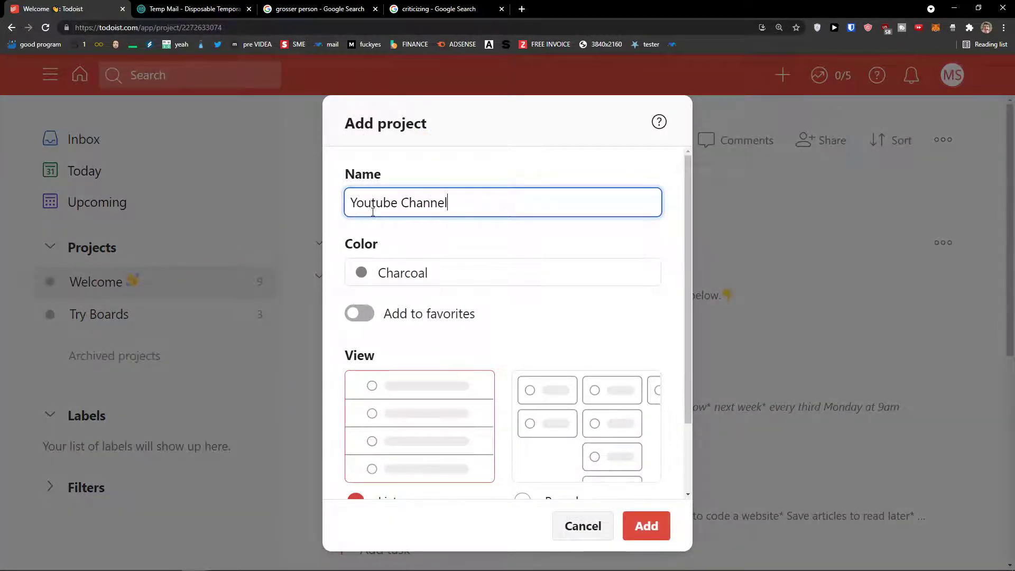
{"action": "left_click", "coordinate": [415, 273]}
{"action": "scroll", "coordinate": [433, 383], "scroll_direction": "up", "scroll_amount": 1}
{"action": "scroll", "coordinate": [447, 436], "scroll_direction": "down", "scroll_amount": 2}
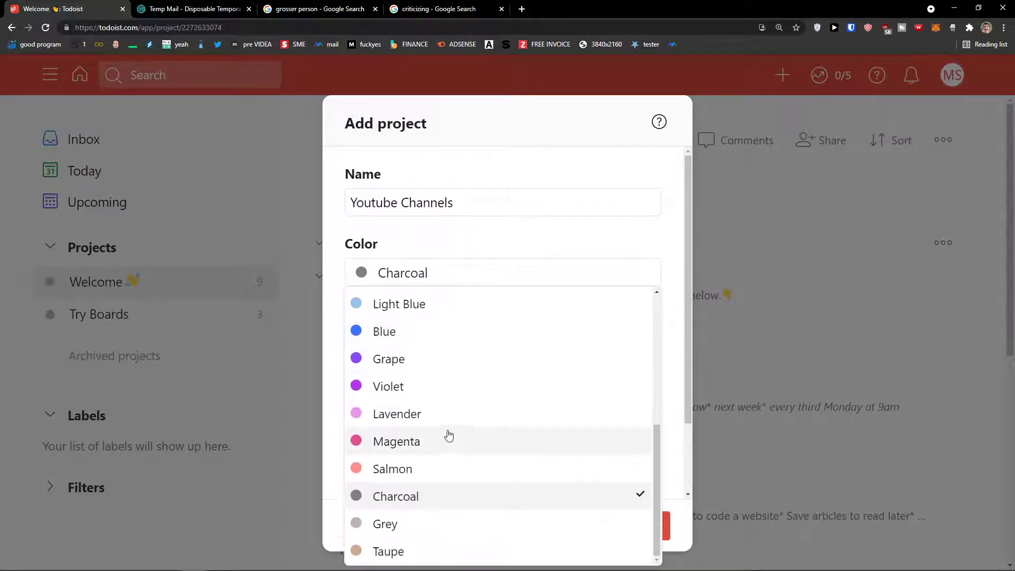
{"action": "left_click", "coordinate": [446, 435]}
- Keep the List view for the new project, leave it out of the favorites, and add it
{"action": "scroll", "coordinate": [533, 337], "scroll_direction": "down", "scroll_amount": 1}
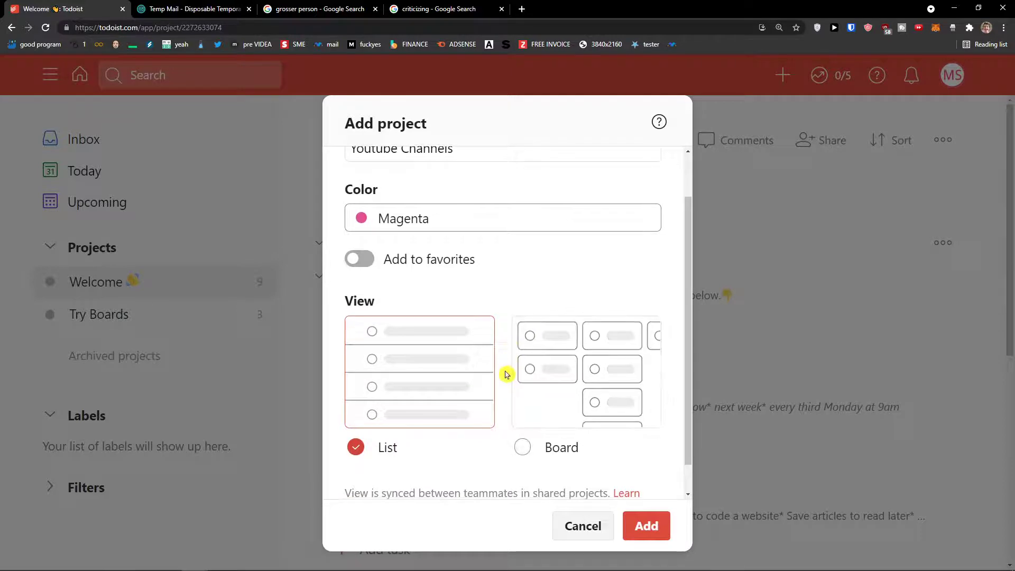
{"action": "scroll", "coordinate": [508, 369], "scroll_direction": "down", "scroll_amount": 1}
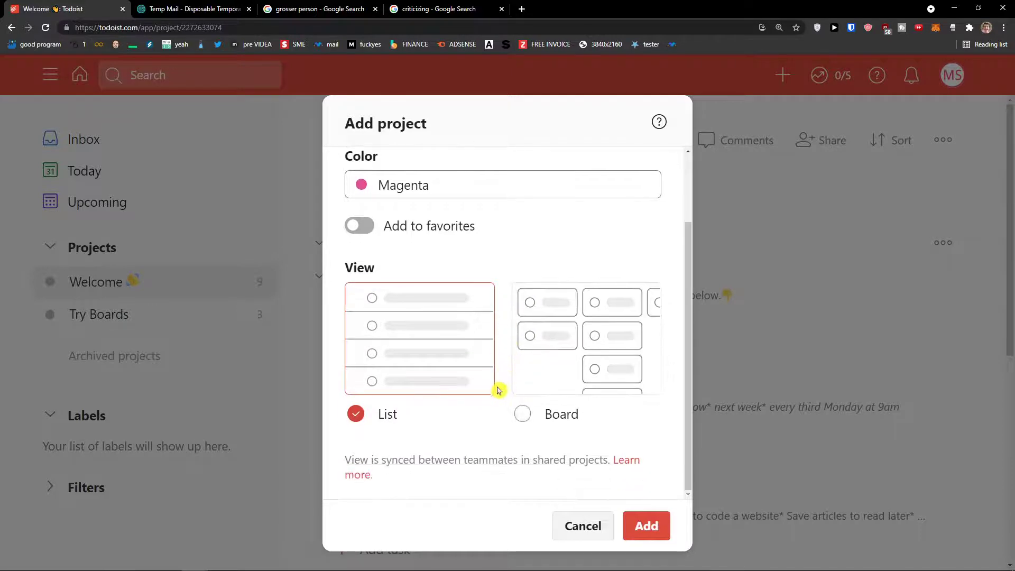
{"action": "left_click", "coordinate": [540, 379]}
{"action": "left_click", "coordinate": [467, 357]}
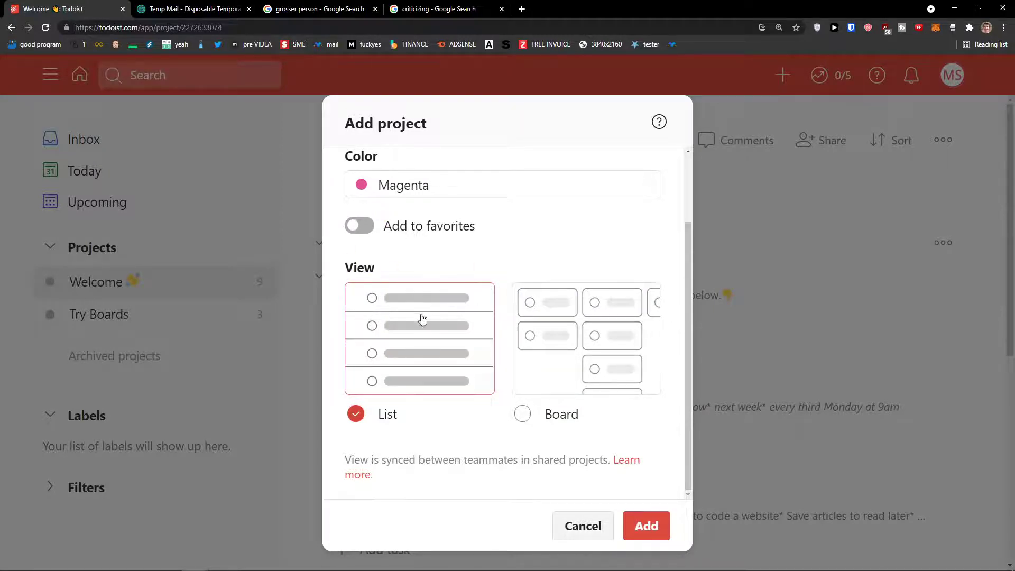
{"action": "scroll", "coordinate": [439, 339], "scroll_direction": "up", "scroll_amount": 2}
{"action": "scroll", "coordinate": [402, 286], "scroll_direction": "down", "scroll_amount": 1}
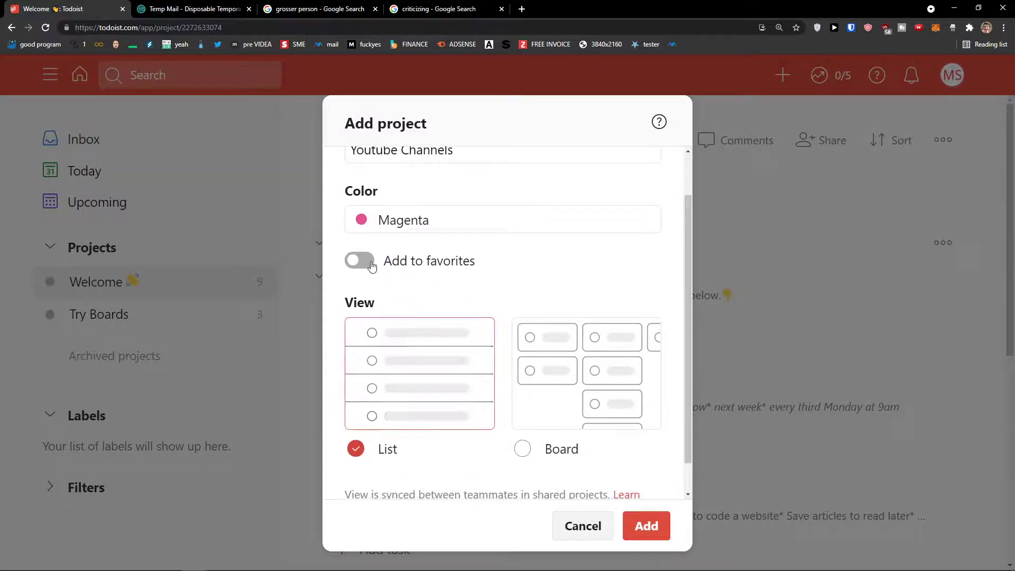
{"action": "left_click", "coordinate": [372, 266]}
{"action": "left_click", "coordinate": [372, 266]}
{"action": "scroll", "coordinate": [450, 286], "scroll_direction": "down", "scroll_amount": 1}
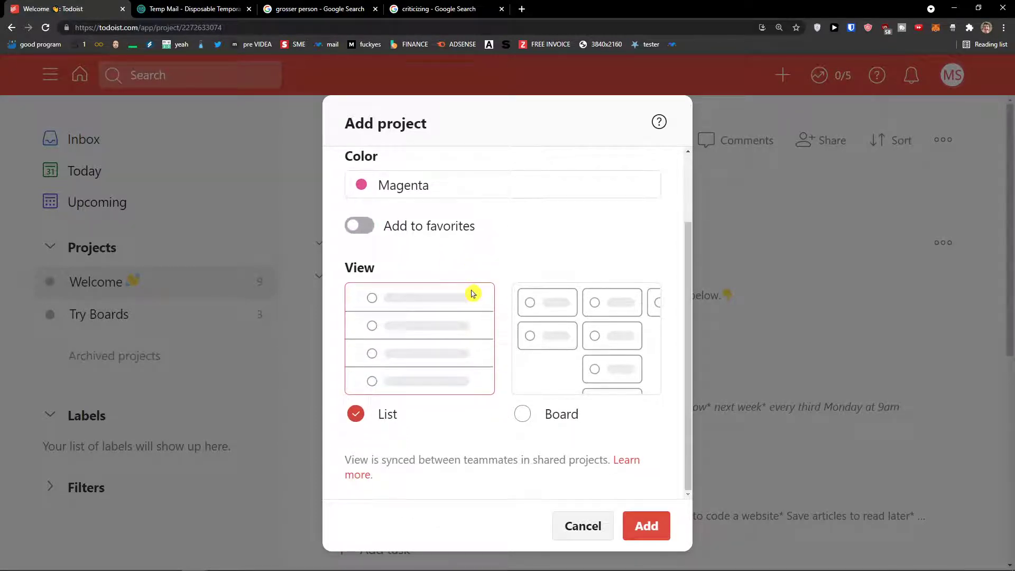
{"action": "left_click", "coordinate": [646, 526]}
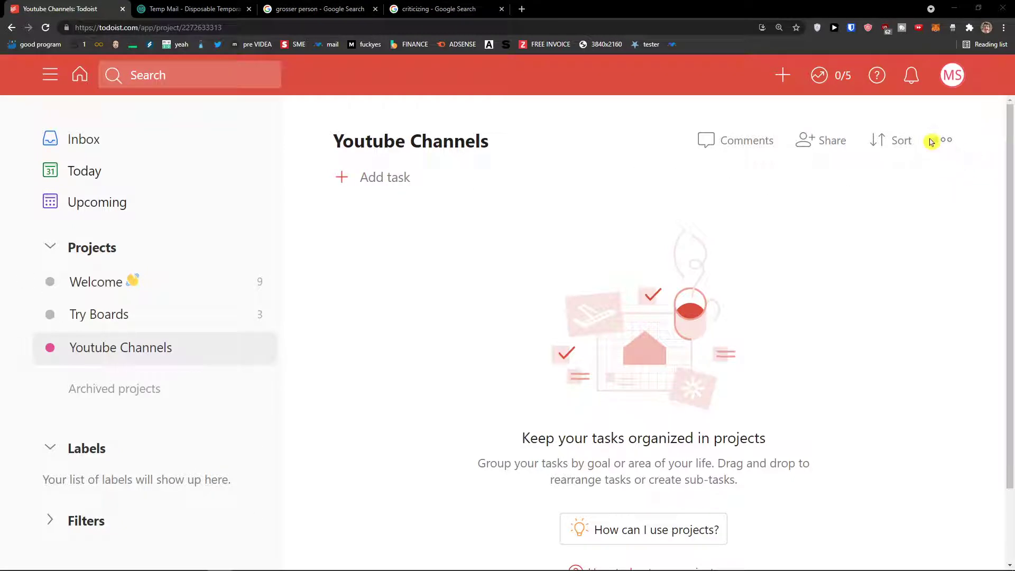
- Look at the comments window and the share options of the Youtube Channels project, closing each one
{"action": "left_click", "coordinate": [759, 142]}
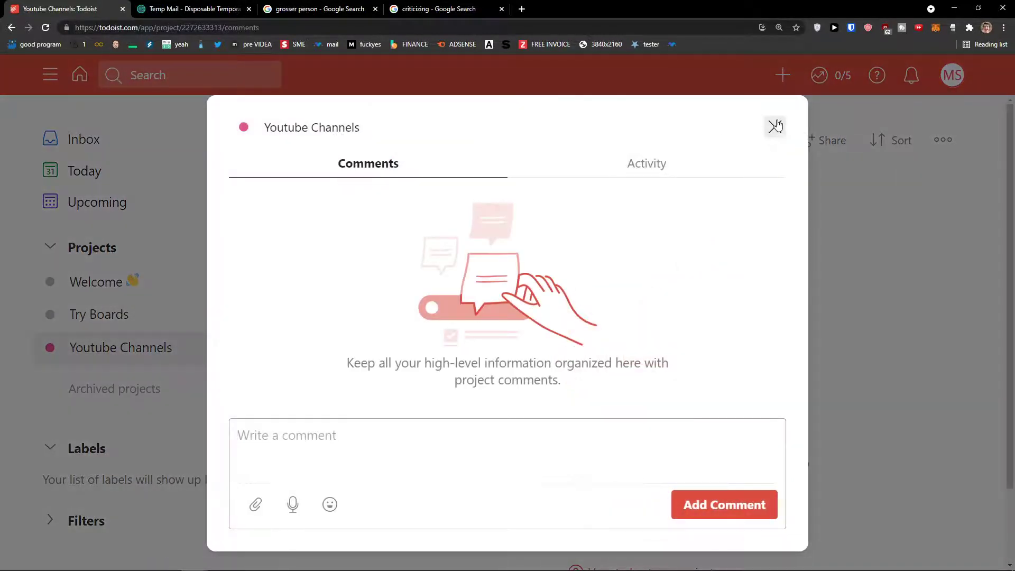
{"action": "left_click", "coordinate": [781, 125]}
{"action": "left_click", "coordinate": [825, 144]}
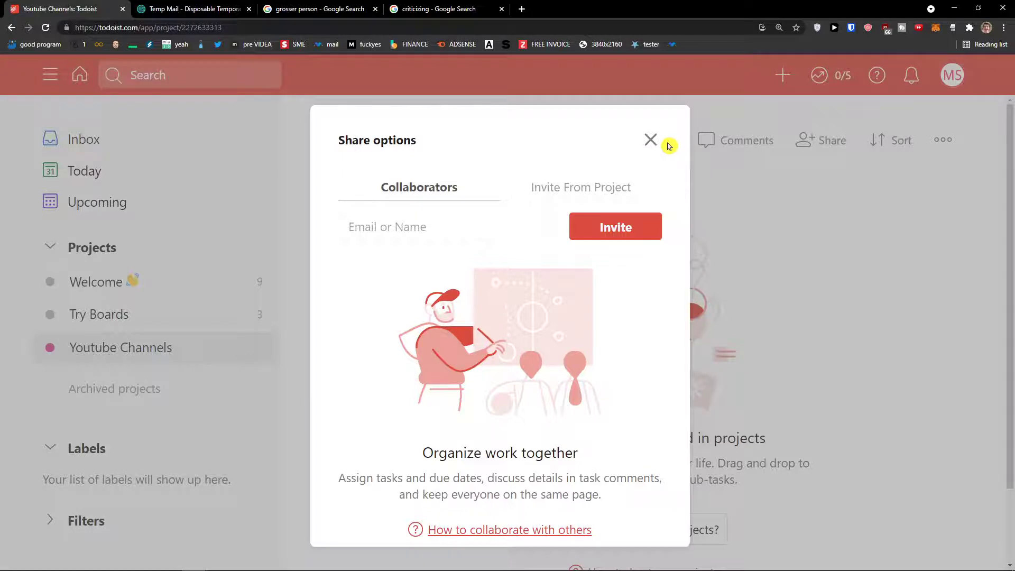
{"action": "left_click", "coordinate": [652, 141]}
- Review the project's sorting choices and its further options such as editing, templates and archiving
{"action": "left_click", "coordinate": [893, 142]}
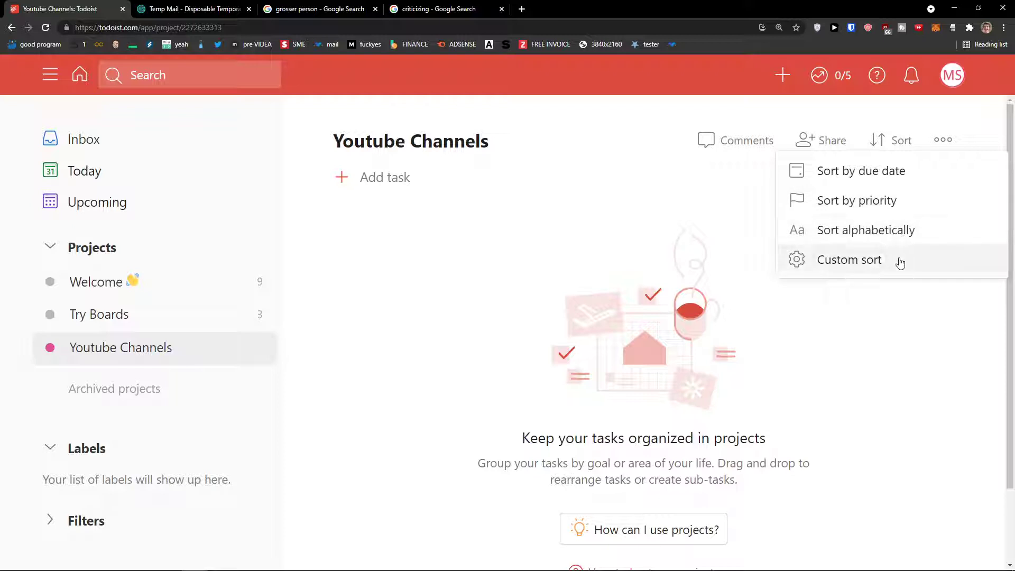
{"action": "left_click", "coordinate": [960, 130]}
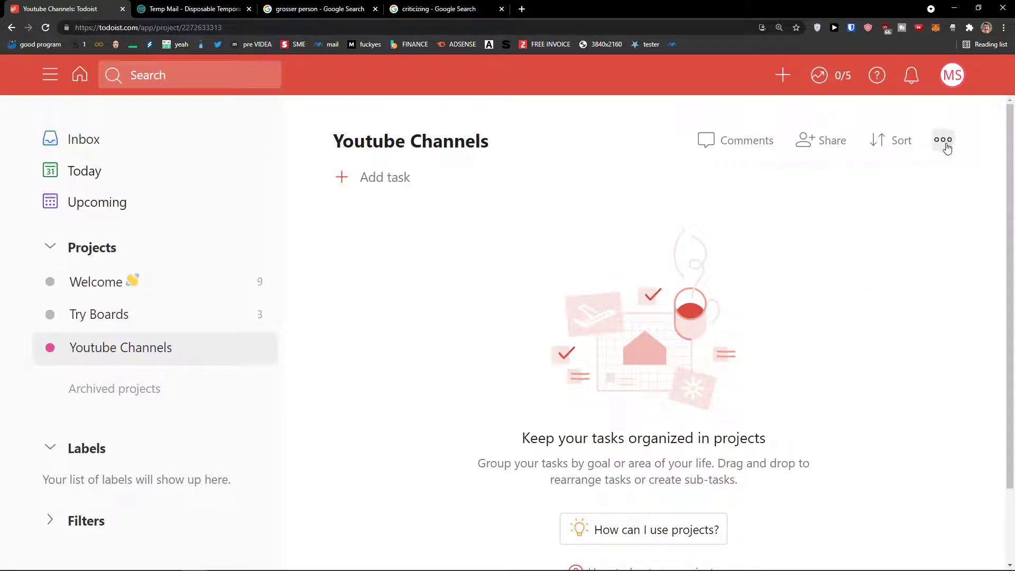
{"action": "left_click", "coordinate": [945, 142]}
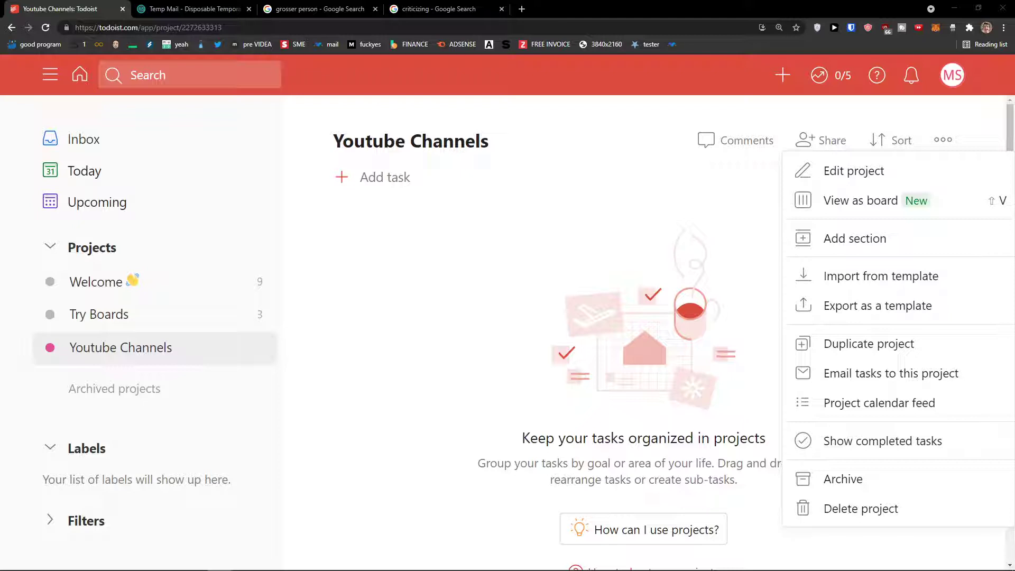
{"action": "left_click", "coordinate": [416, 280]}
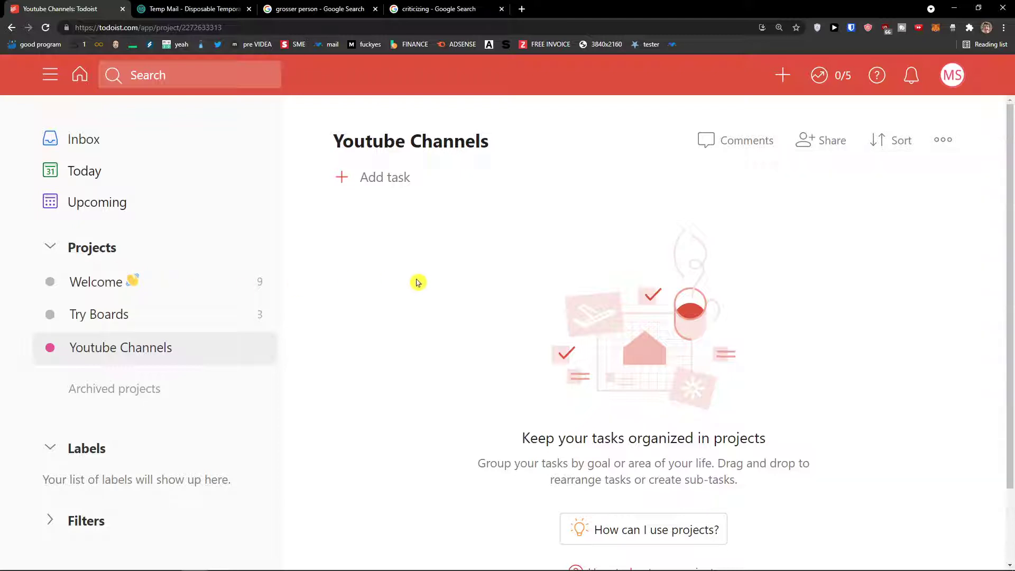
- Start a task named "Youtube SEO" in the project with the description "Optimize youtube videos for search on youtube"
{"action": "left_click", "coordinate": [388, 184]}
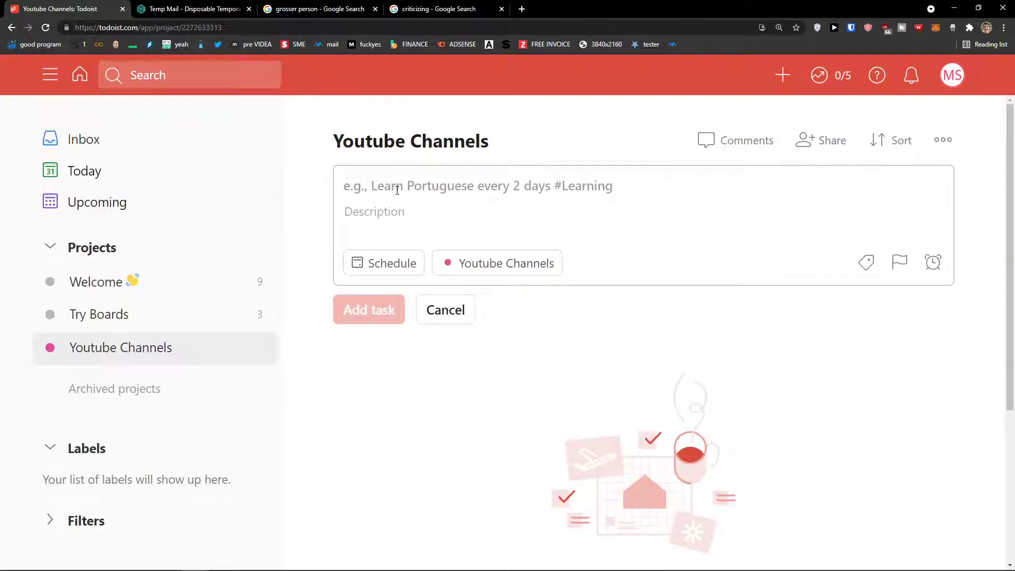
{"action": "type", "text": "Yiztz"}
{"action": "key", "text": "BackSpace"}
{"action": "type", "text": "outube SEO"}
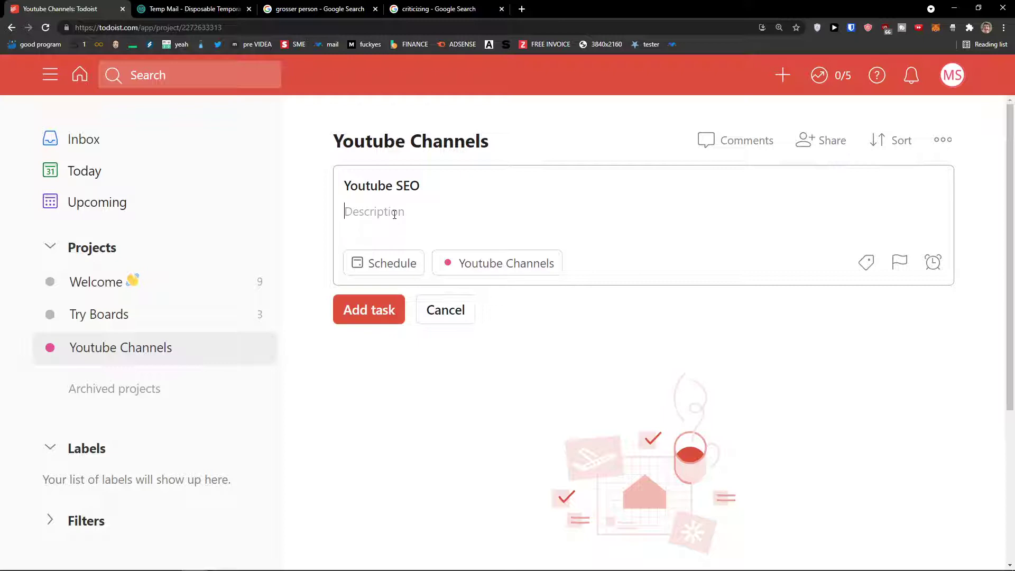
{"action": "left_click", "coordinate": [394, 214]}
{"action": "type", "text": "Optimize youtube videos for search on youtube"}
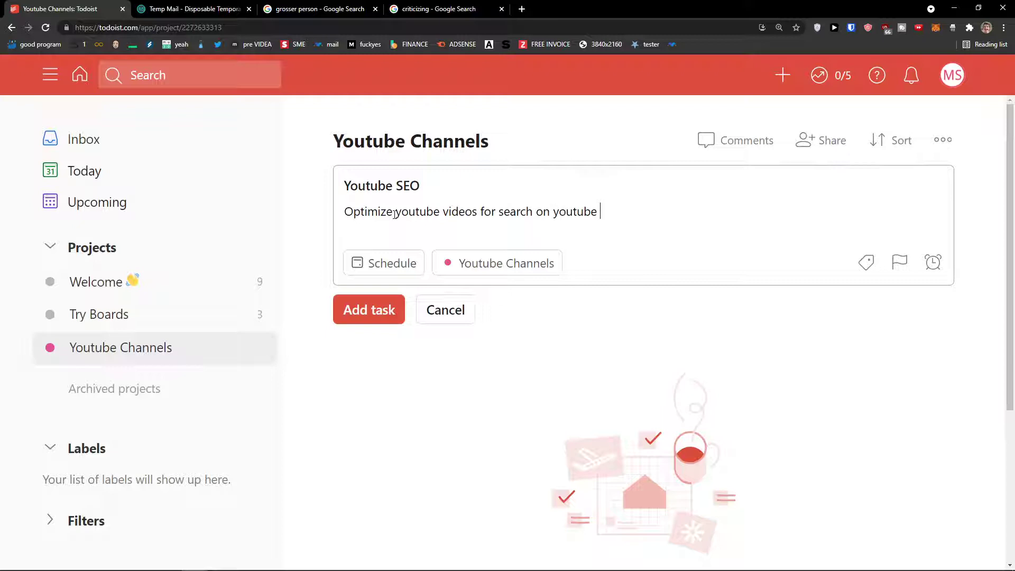
- Schedule the task for next week, then change its due date to 1 September 2021
{"action": "left_click", "coordinate": [367, 263]}
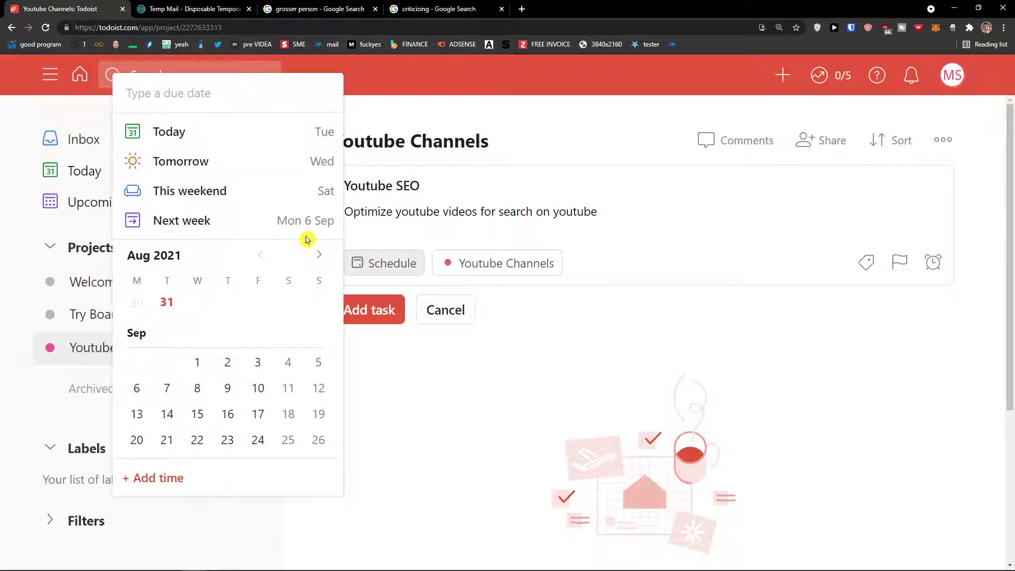
{"action": "left_click", "coordinate": [221, 222]}
{"action": "left_click", "coordinate": [386, 268]}
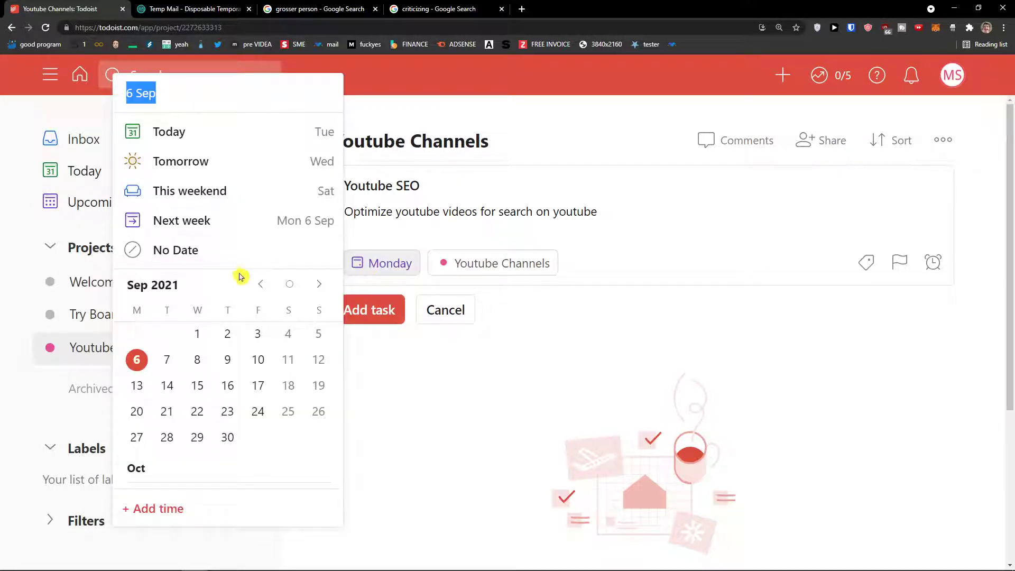
{"action": "left_click", "coordinate": [197, 334]}
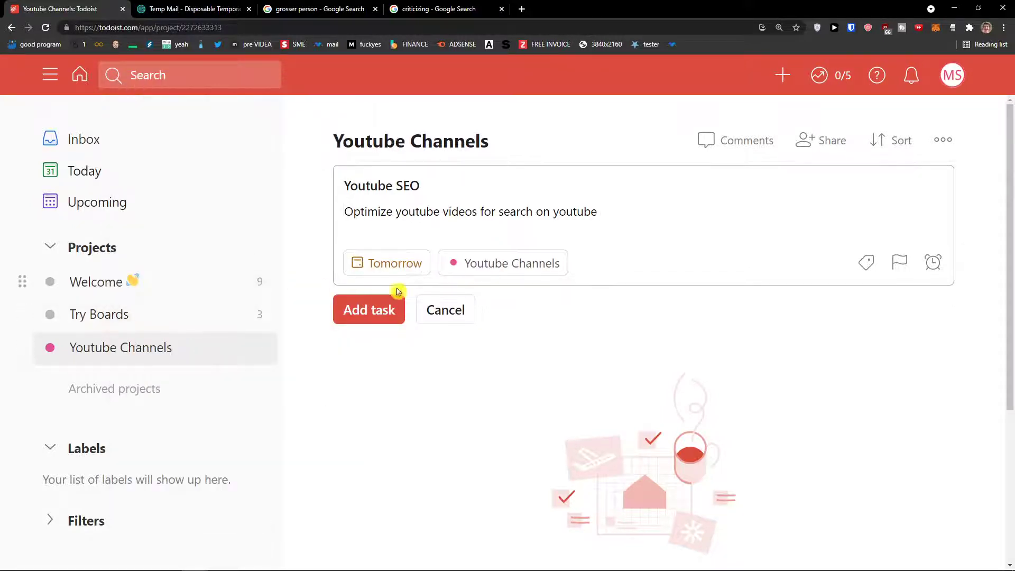
- Add 13:00 as the time to the task's due date and save the schedule
{"action": "left_click", "coordinate": [392, 264]}
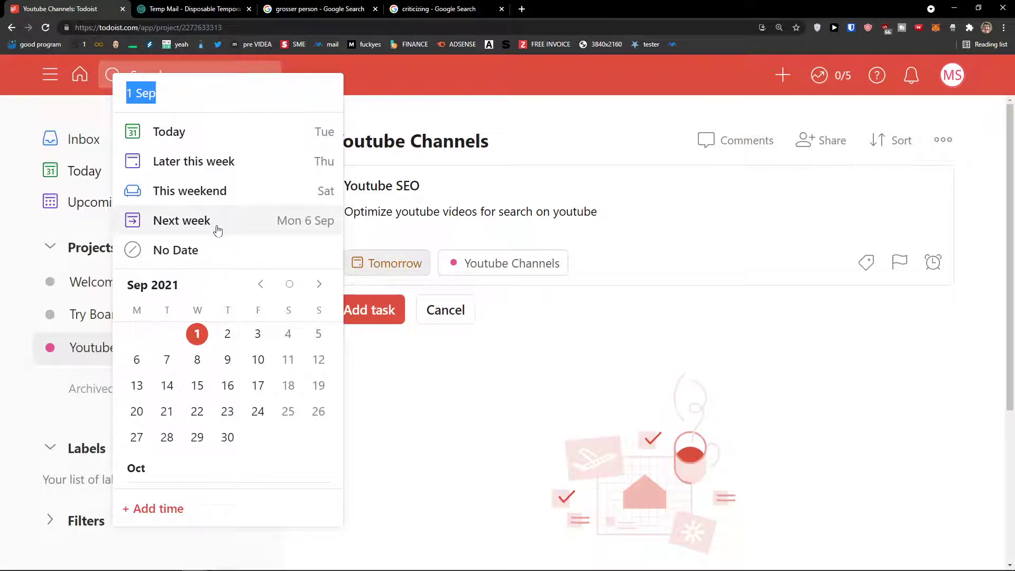
{"action": "scroll", "coordinate": [231, 370], "scroll_direction": "down", "scroll_amount": 5}
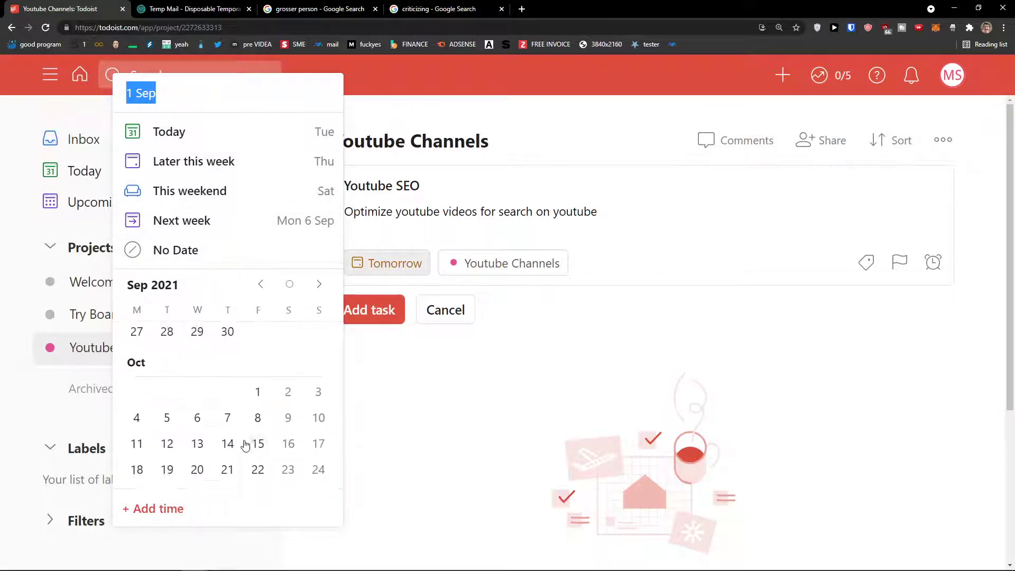
{"action": "left_click", "coordinate": [175, 510]}
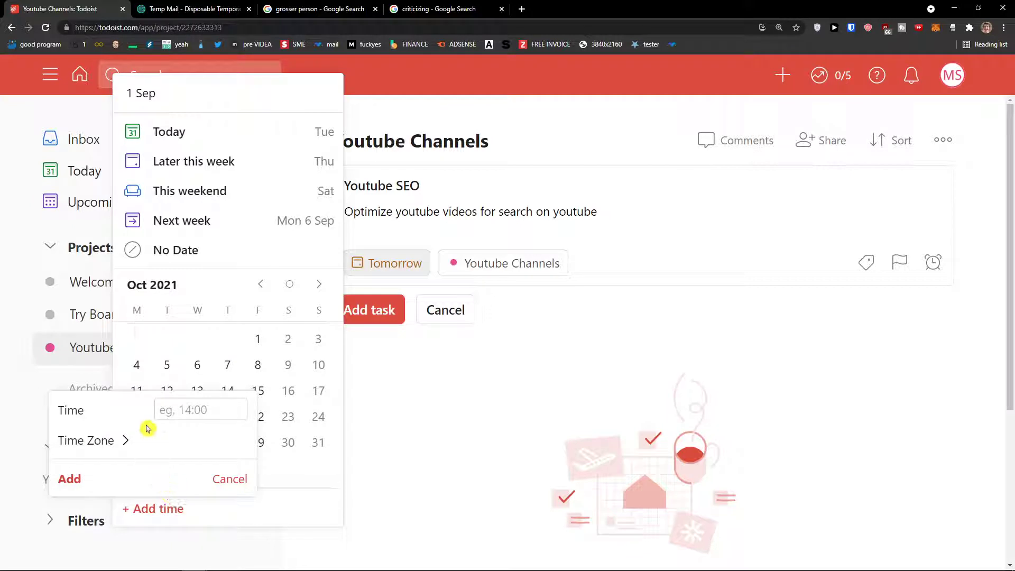
{"action": "type", "text": "13"}
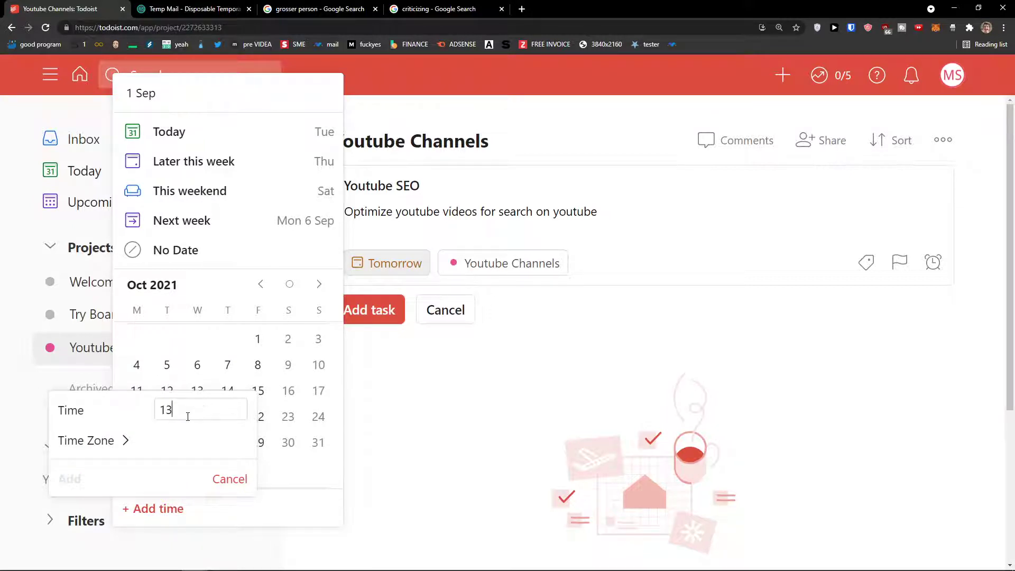
{"action": "type", "text": ":00"}
{"action": "left_click", "coordinate": [74, 478]}
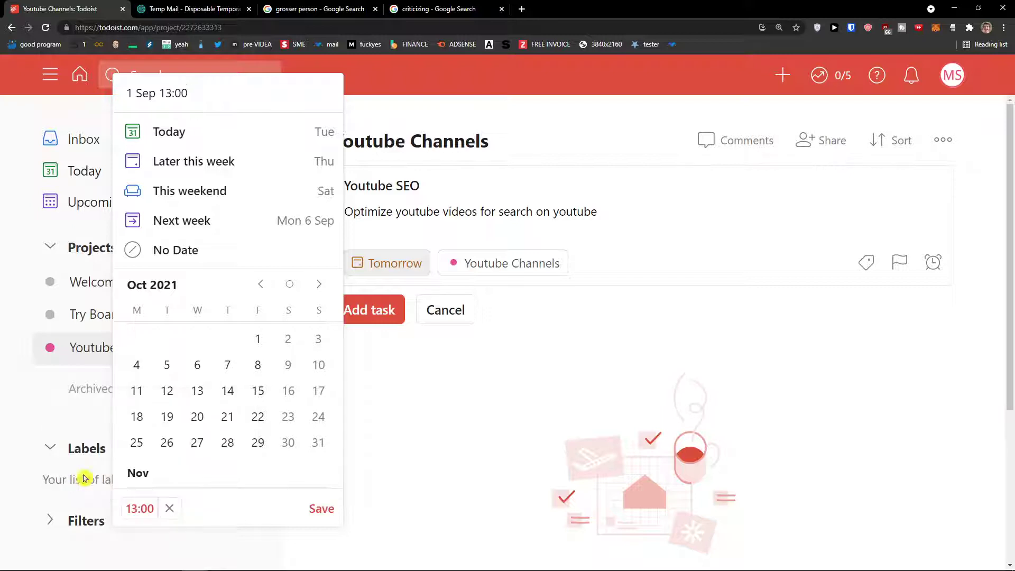
{"action": "scroll", "coordinate": [232, 468], "scroll_direction": "up", "scroll_amount": 5}
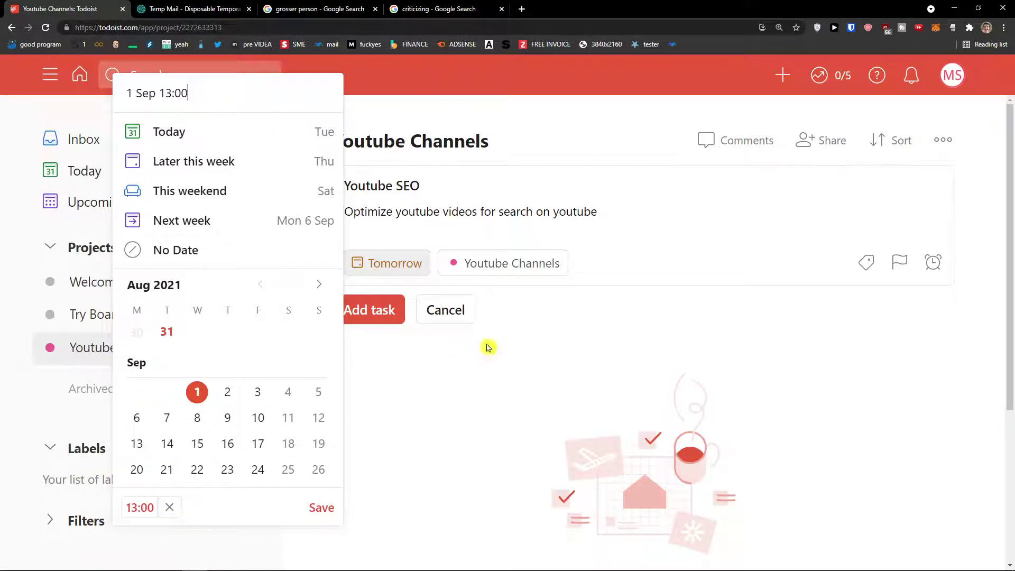
{"action": "left_click", "coordinate": [326, 509]}
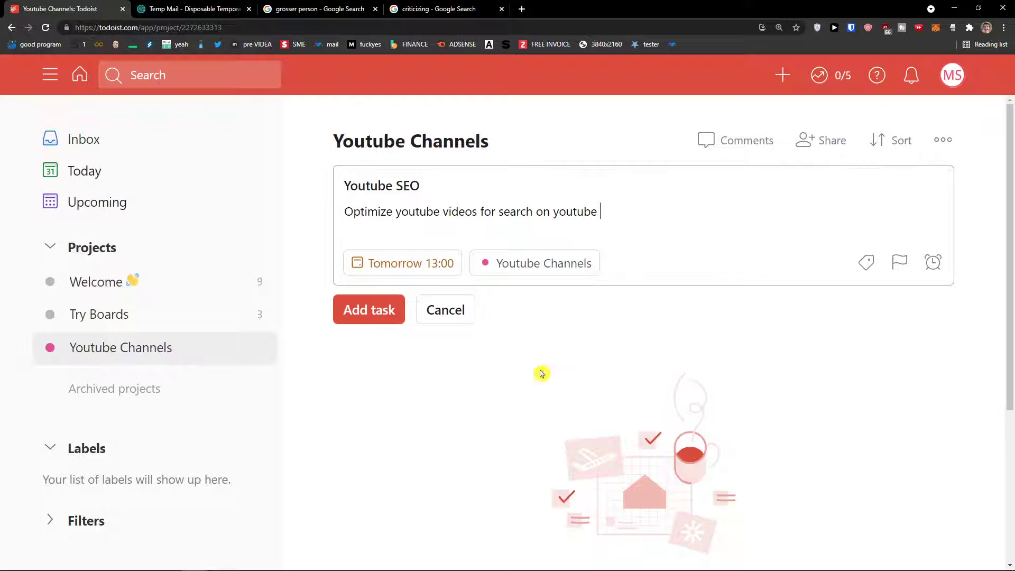
- Look at the project choices and the label field of the new task, closing each one
{"action": "left_click", "coordinate": [506, 265]}
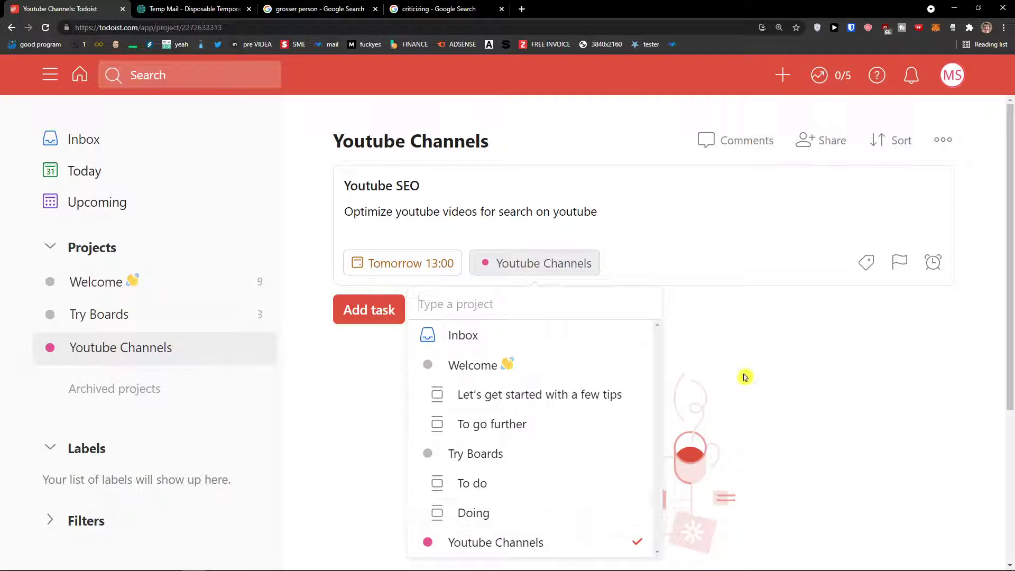
{"action": "left_click", "coordinate": [762, 372]}
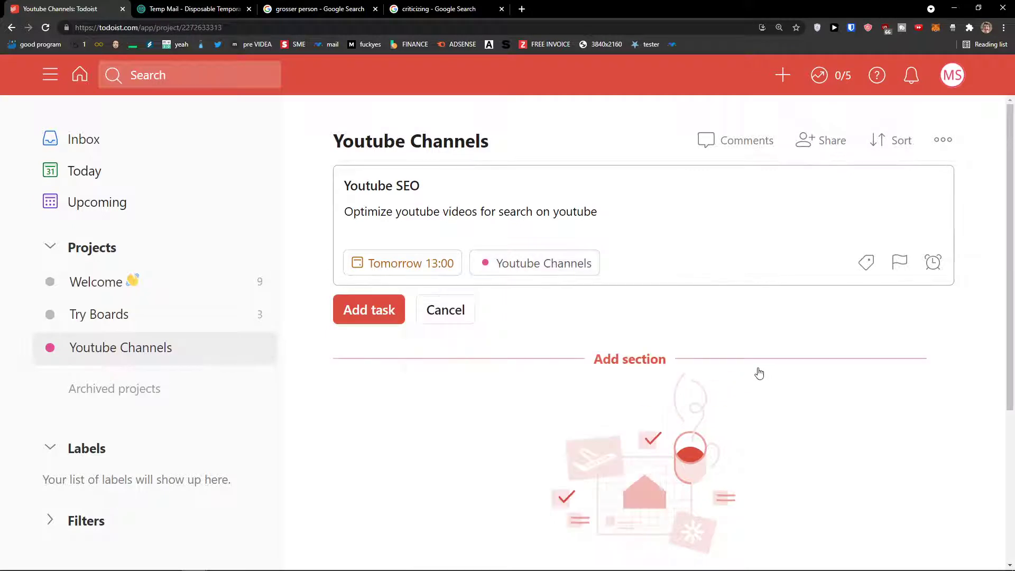
{"action": "left_click", "coordinate": [867, 263]}
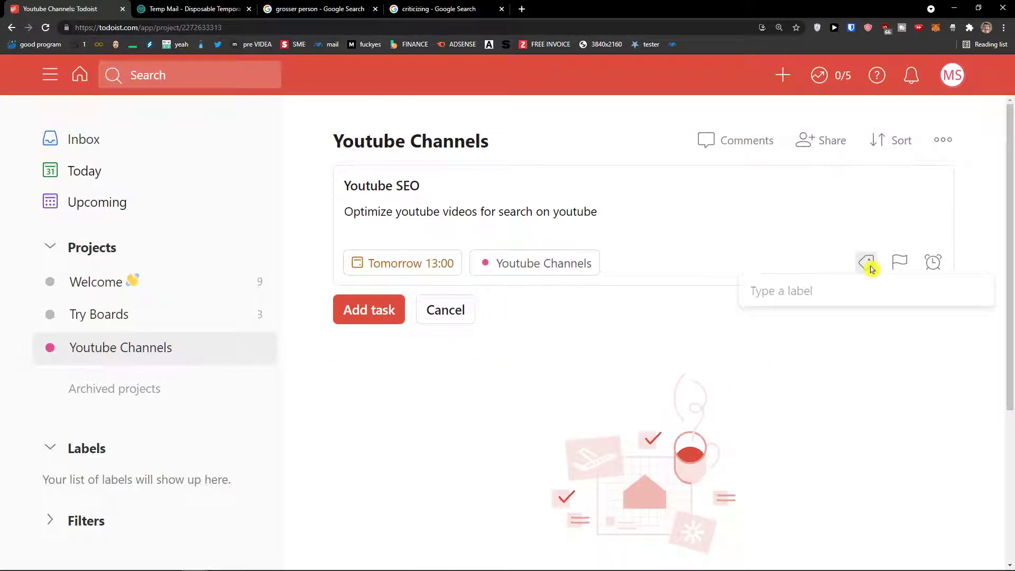
{"action": "type", "text": "s"}
{"action": "left_click", "coordinate": [706, 277]}
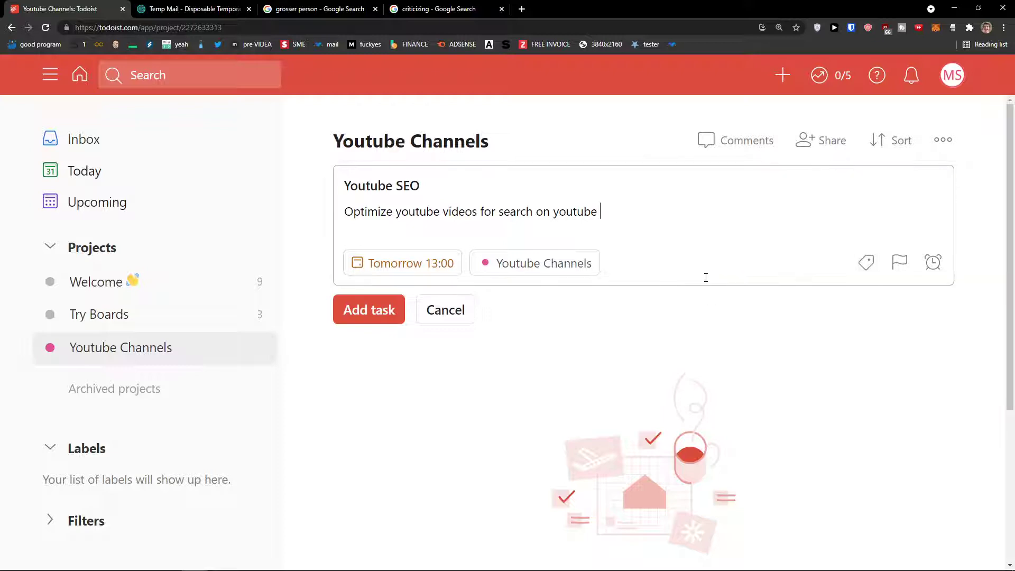
- Create a new label "Youtube_videos" and assign it to the Youtube SEO task
{"action": "left_click", "coordinate": [866, 263]}
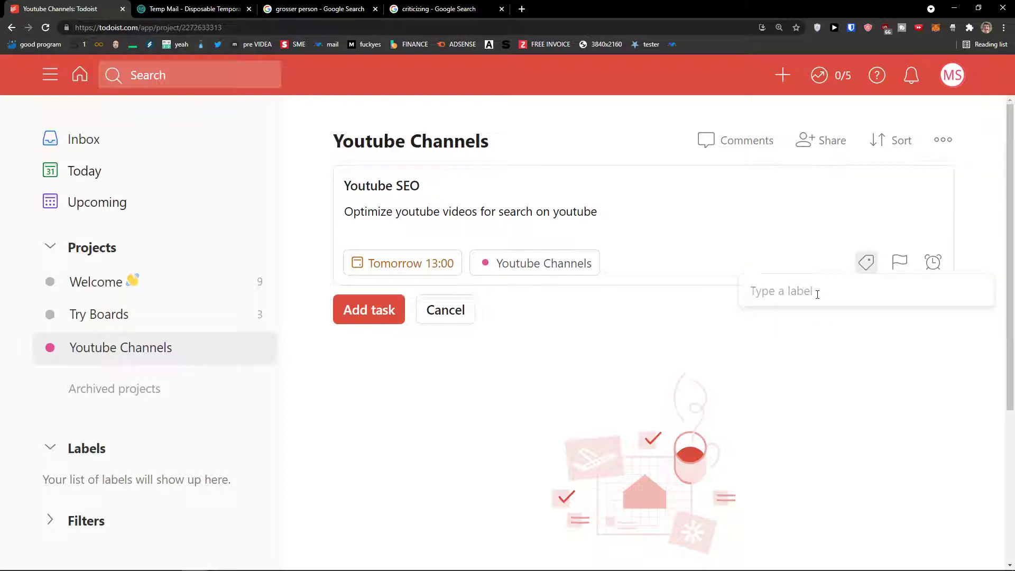
{"action": "type", "text": "Youtube c"}
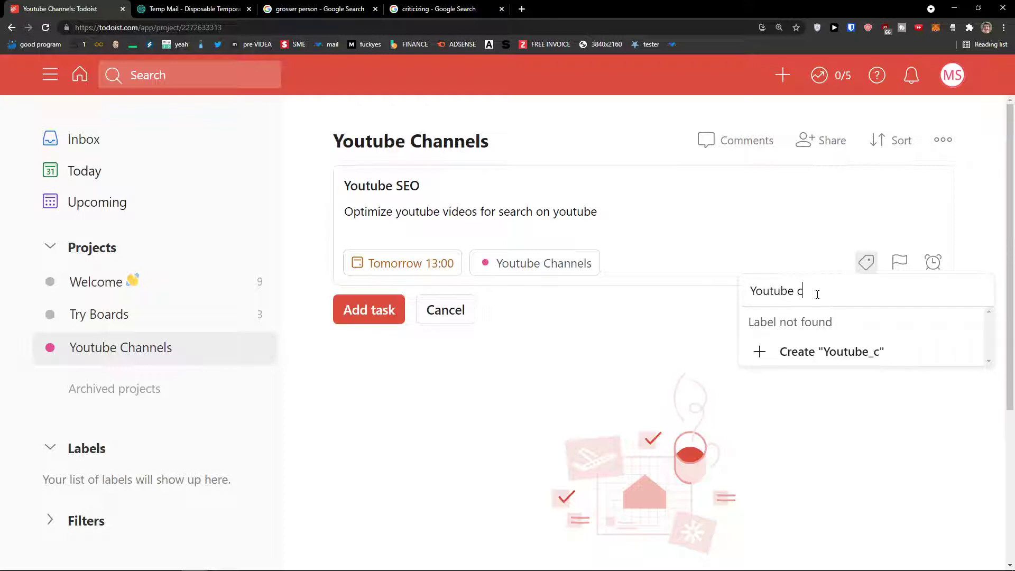
{"action": "key", "text": "BackSpace"}
{"action": "type", "text": "videos"}
{"action": "left_click", "coordinate": [830, 350]}
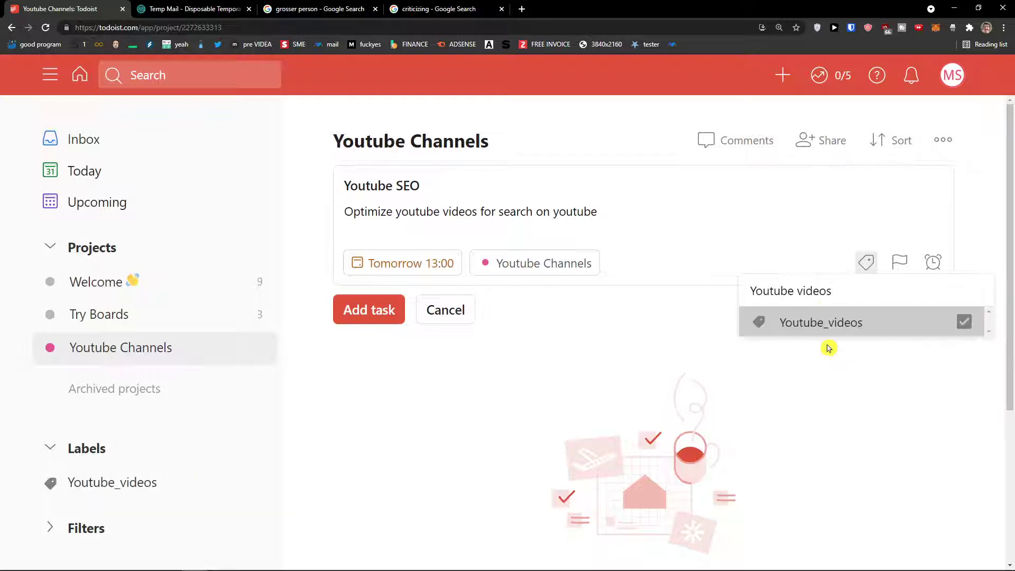
{"action": "left_click", "coordinate": [819, 366]}
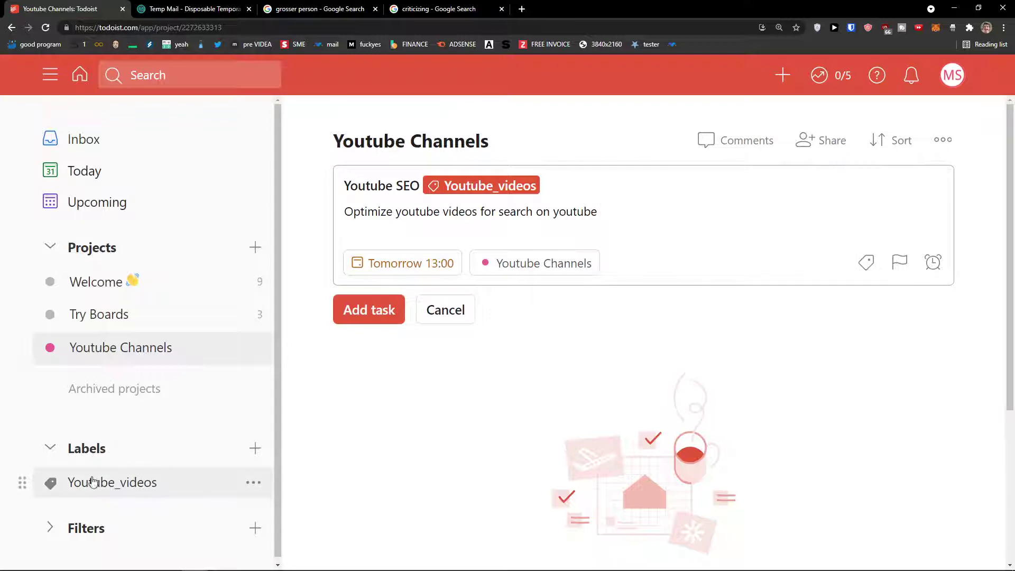
- Set the task's priority to Priority 2 and try to add a reminder to it
{"action": "left_click", "coordinate": [900, 265]}
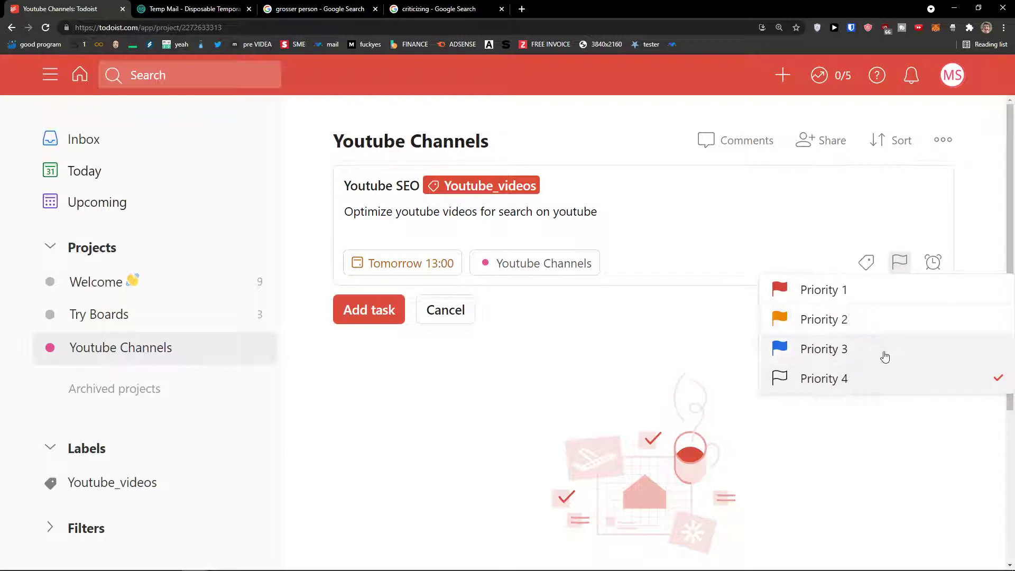
{"action": "left_click", "coordinate": [888, 325]}
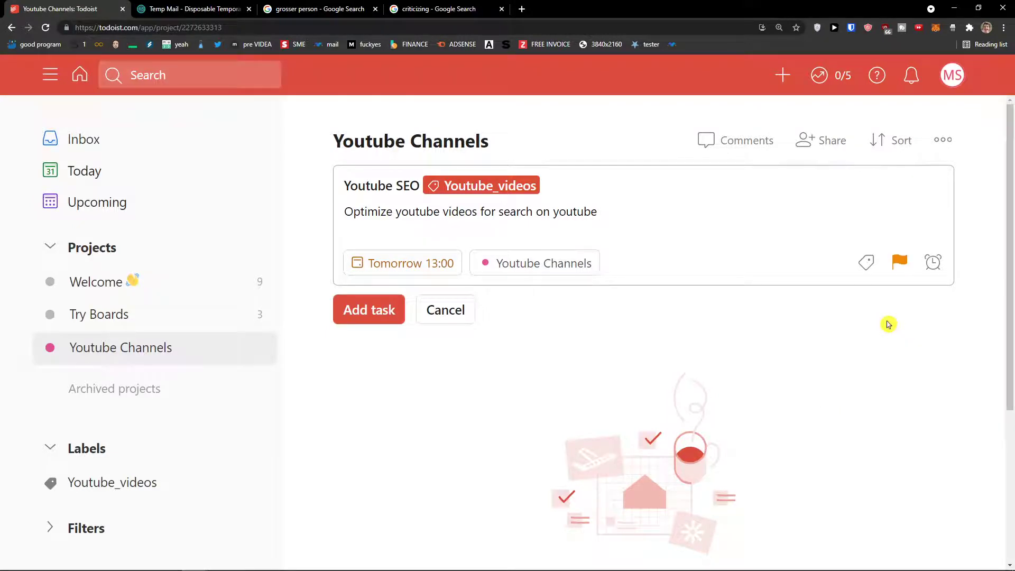
{"action": "left_click", "coordinate": [933, 263]}
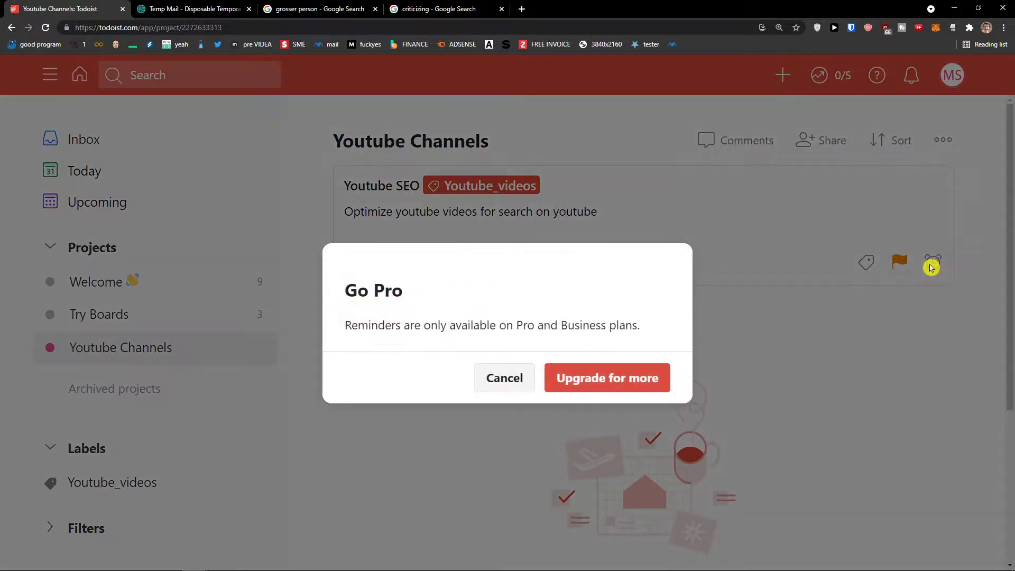
{"action": "left_click", "coordinate": [511, 378]}
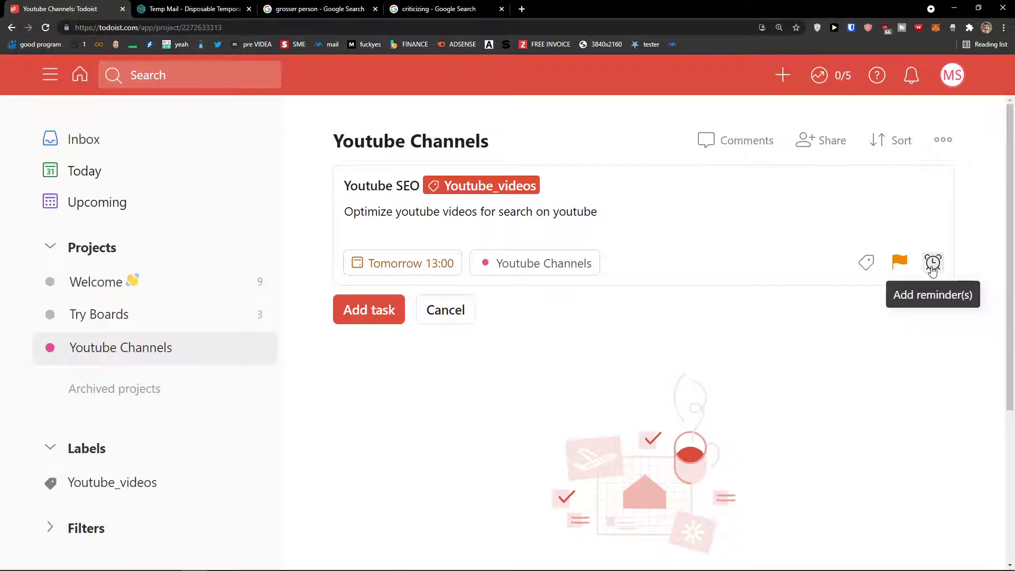
- Add the Youtube SEO task to the project and open its details
{"action": "left_click", "coordinate": [368, 312]}
{"action": "left_click", "coordinate": [308, 264]}
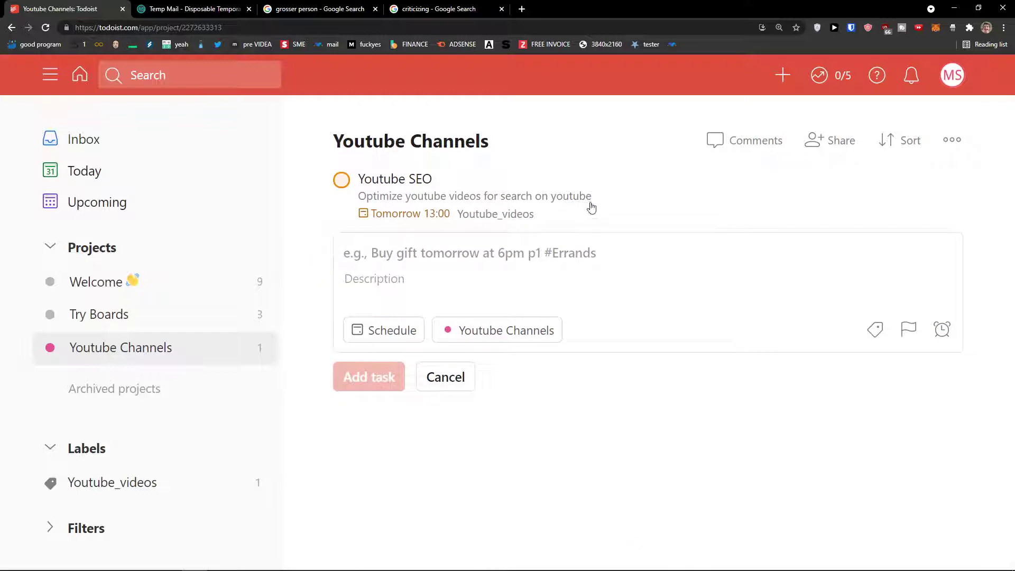
{"action": "left_click", "coordinate": [547, 189]}
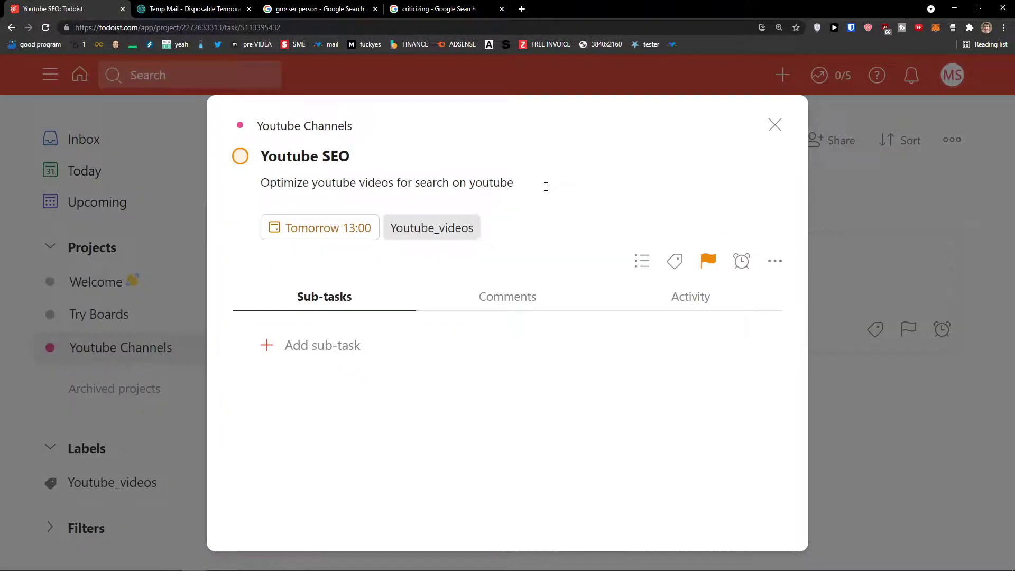
{"action": "left_click", "coordinate": [774, 125]}
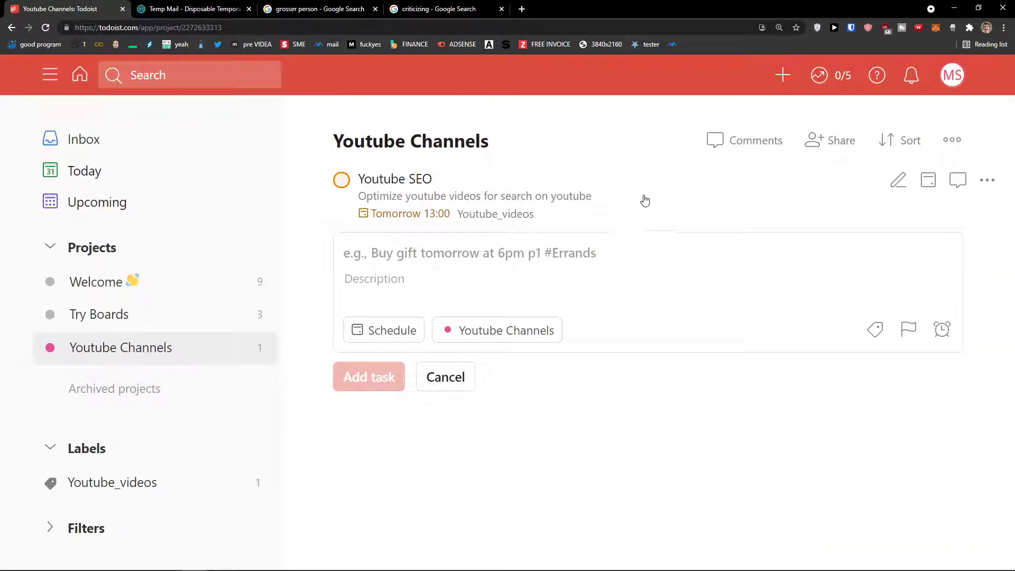
{"action": "left_click", "coordinate": [646, 199]}
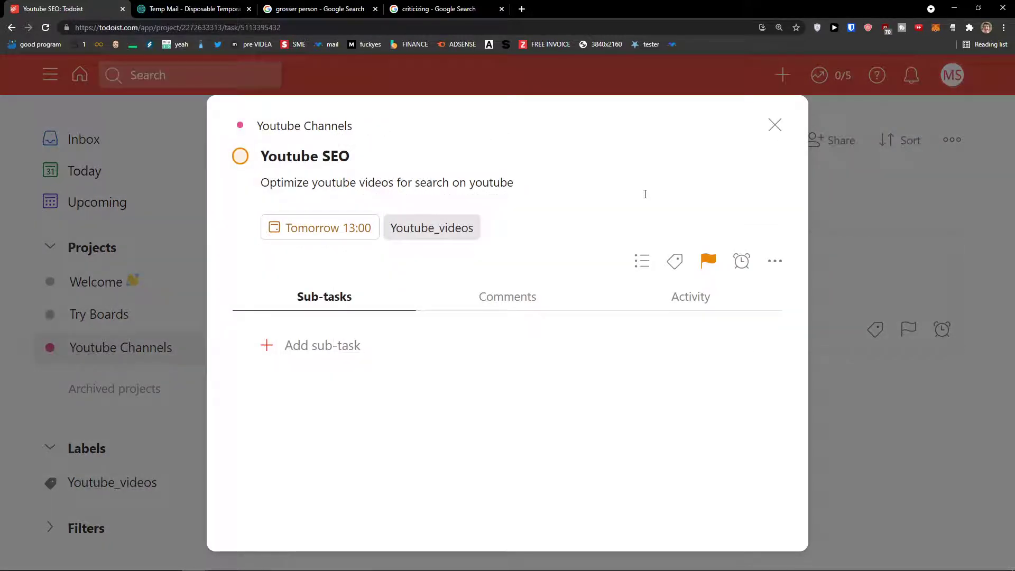
- Add a sub-task named "Update description" to the Youtube SEO task
{"action": "left_click", "coordinate": [357, 349]}
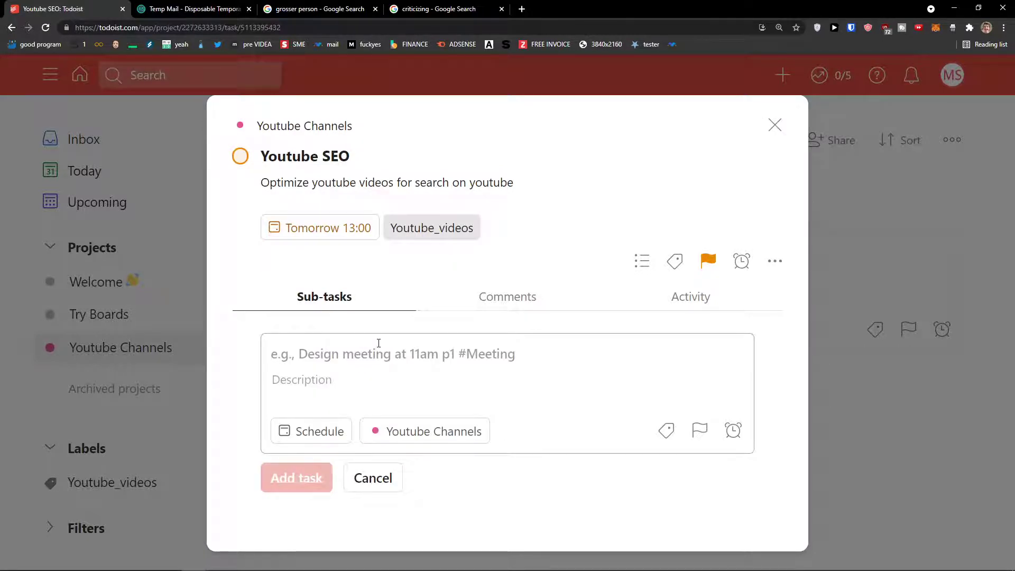
{"action": "type", "text": "Update "}
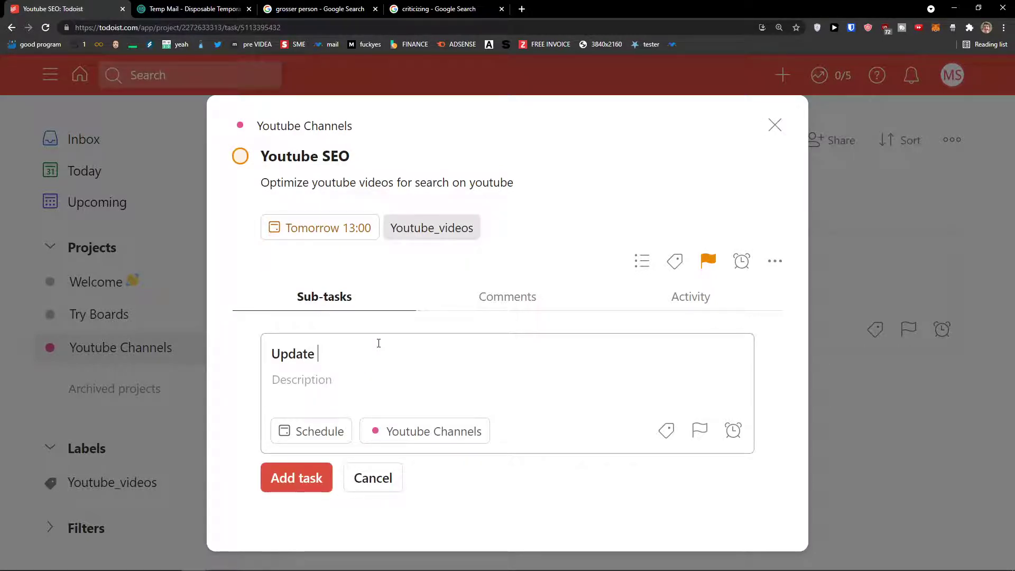
{"action": "type", "text": "description"}
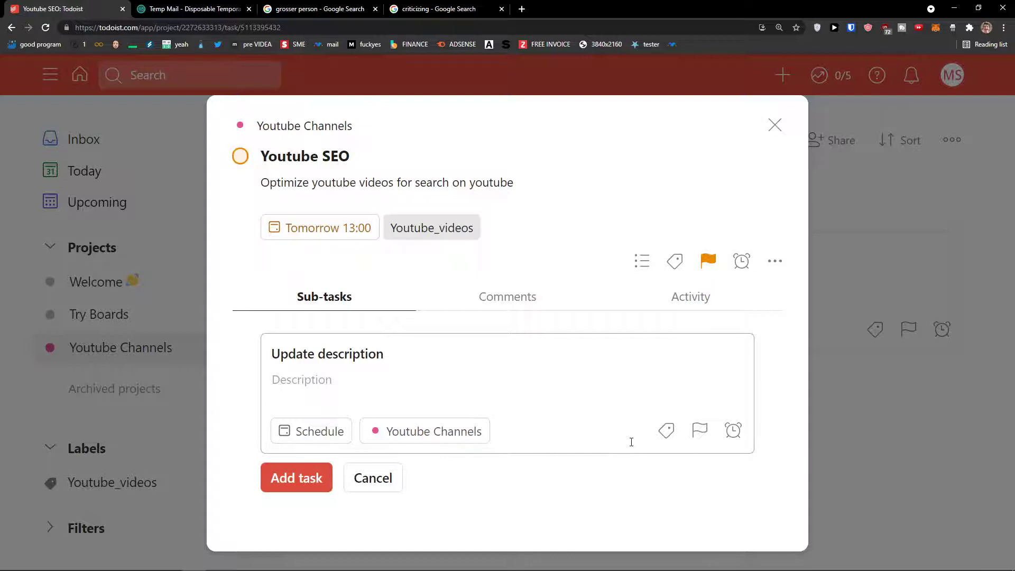
{"action": "left_click", "coordinate": [295, 483]}
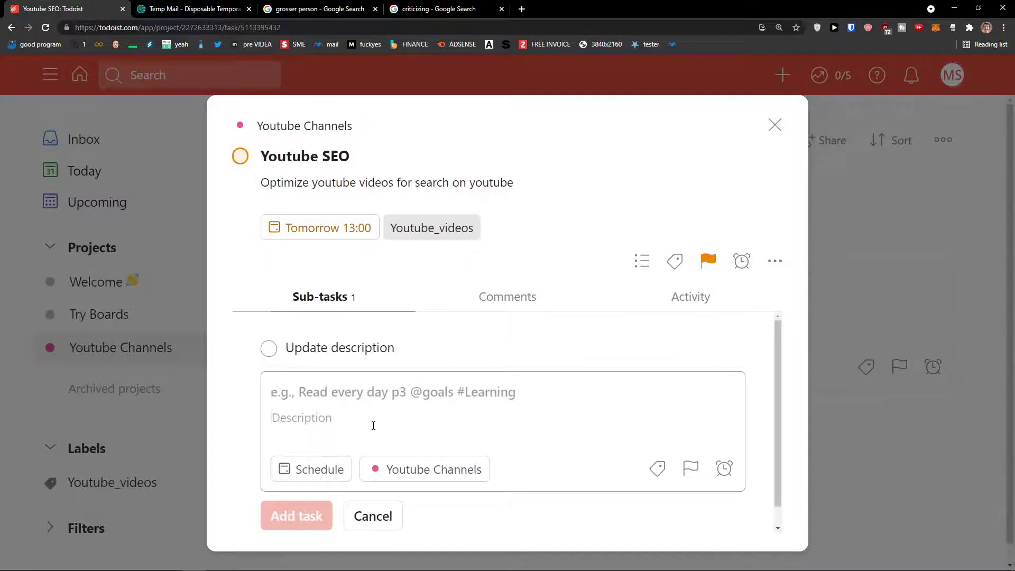
{"action": "type", "text": "U"}
{"action": "key", "text": "BackSpace"}
{"action": "key", "text": "BackSpace"}
{"action": "type", "text": "U"}
{"action": "key", "text": "BackSpace"}
{"action": "type", "text": "Create new titles for existing"}
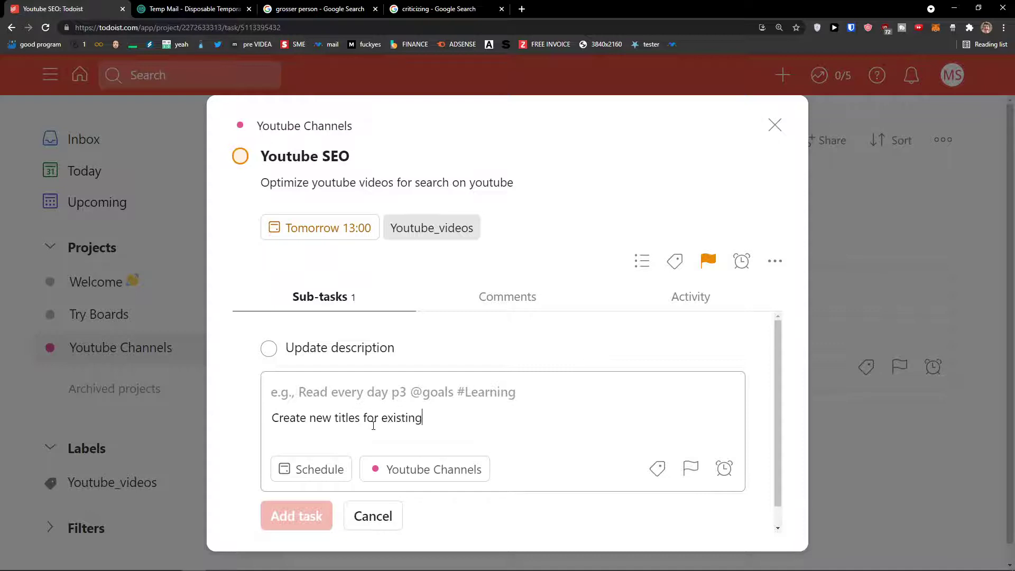
{"action": "type", "text": "deos"}
{"action": "left_click", "coordinate": [227, 411]}
{"action": "left_click", "coordinate": [291, 418]}
{"action": "left_click_drag", "start_coordinate": [460, 418], "coordinate": [300, 417]}
{"action": "double_click", "coordinate": [334, 418]}
- Name the second sub-task "Create new titles for existing videos", clear its description text, and add it
{"action": "left_click", "coordinate": [335, 394]}
{"action": "type", "text": "Create new titles for existing videos"}
{"action": "left_click_drag", "start_coordinate": [460, 418], "coordinate": [271, 418]}
{"action": "key", "text": "BackSpace"}
{"action": "left_click", "coordinate": [288, 517]}
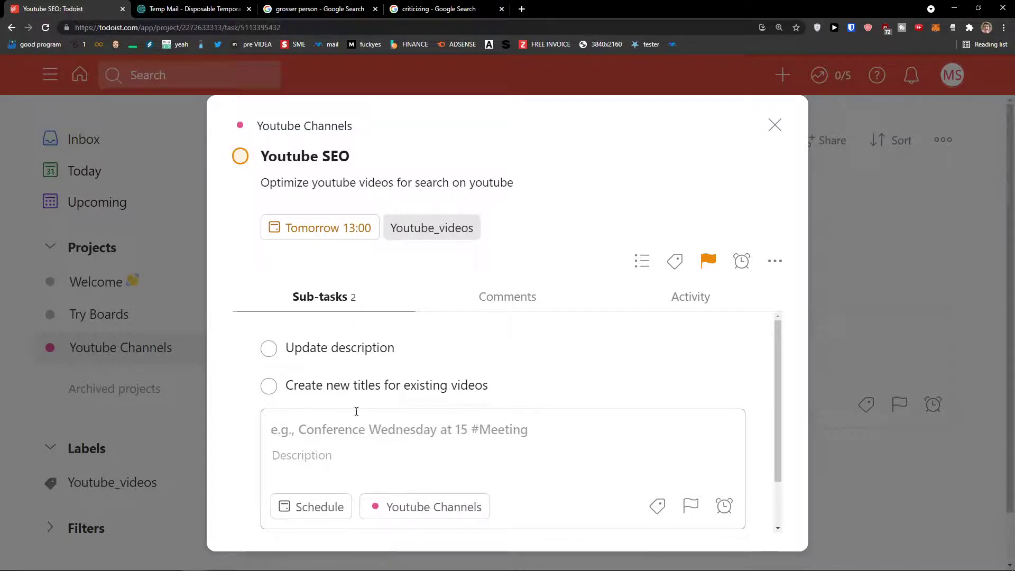
- Review the Youtube SEO task's comments and activity, close its details, and collapse and re-expand its sub-tasks
{"action": "left_click", "coordinate": [497, 307]}
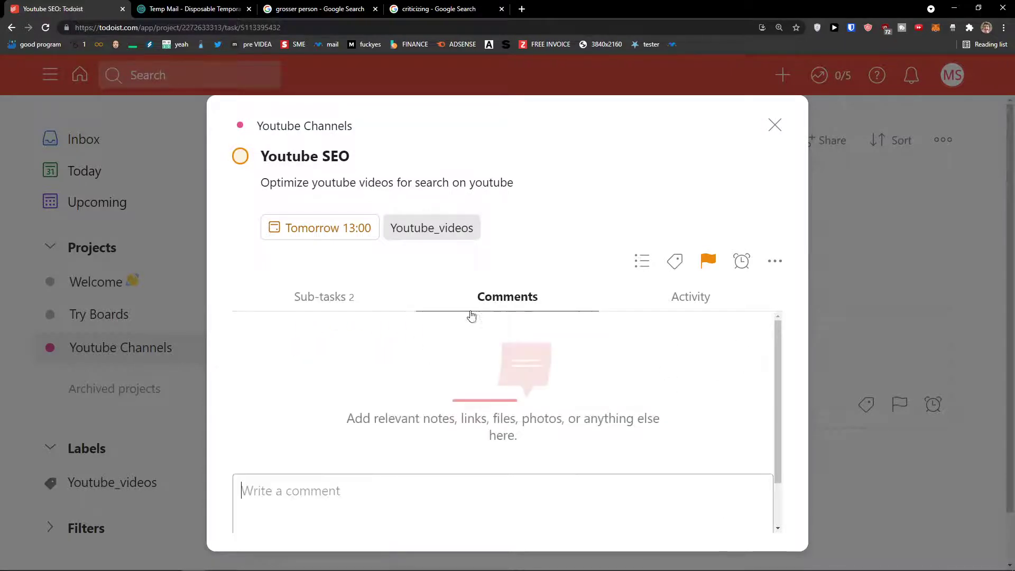
{"action": "left_click", "coordinate": [645, 312]}
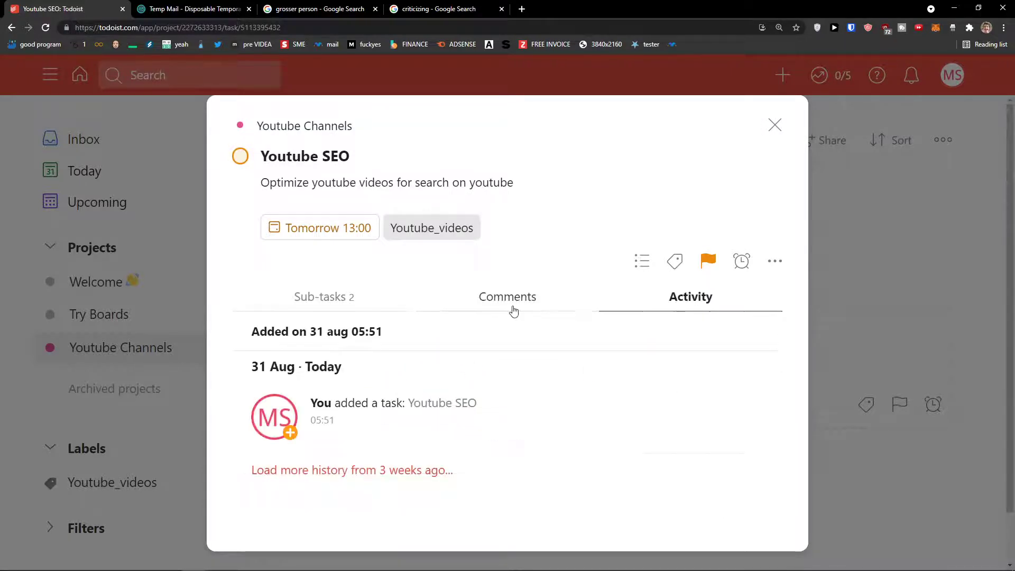
{"action": "left_click", "coordinate": [333, 309]}
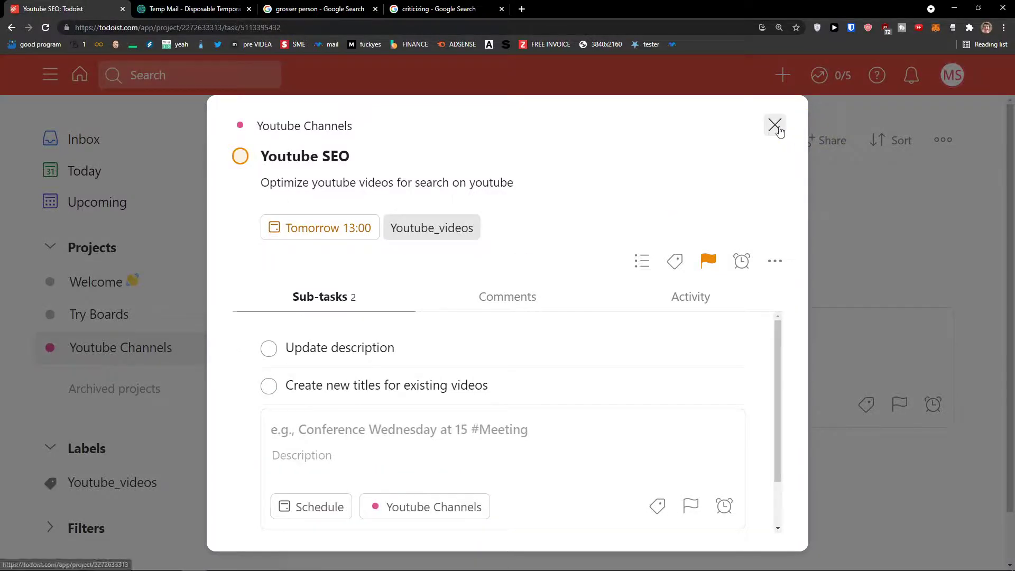
{"action": "left_click", "coordinate": [775, 126]}
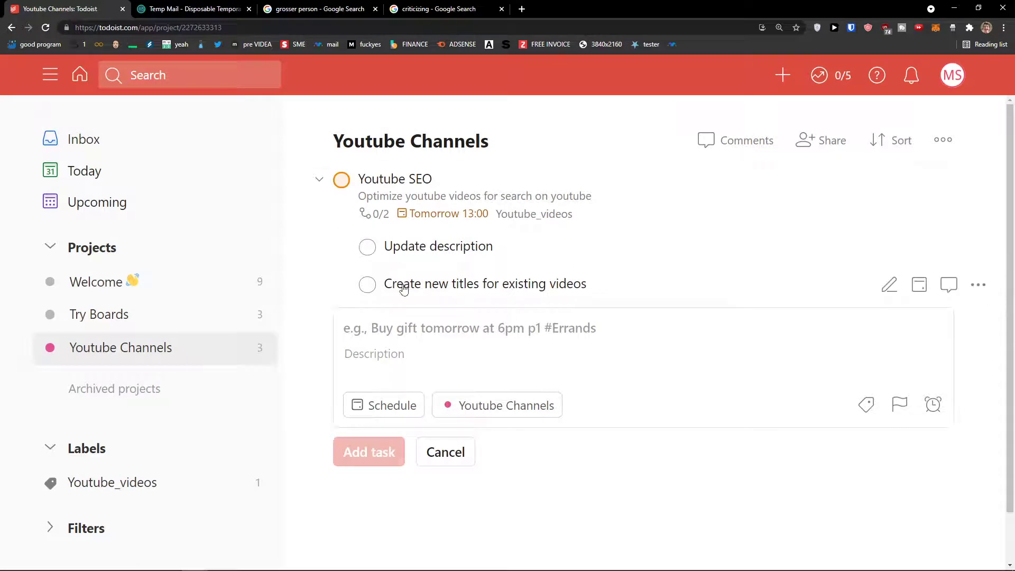
{"action": "left_click", "coordinate": [319, 179]}
{"action": "left_click", "coordinate": [319, 180]}
- Name a new task in the Youtube Channels project "Youtube Script" and schedule it for Friday, 3 September
{"action": "left_click", "coordinate": [447, 333]}
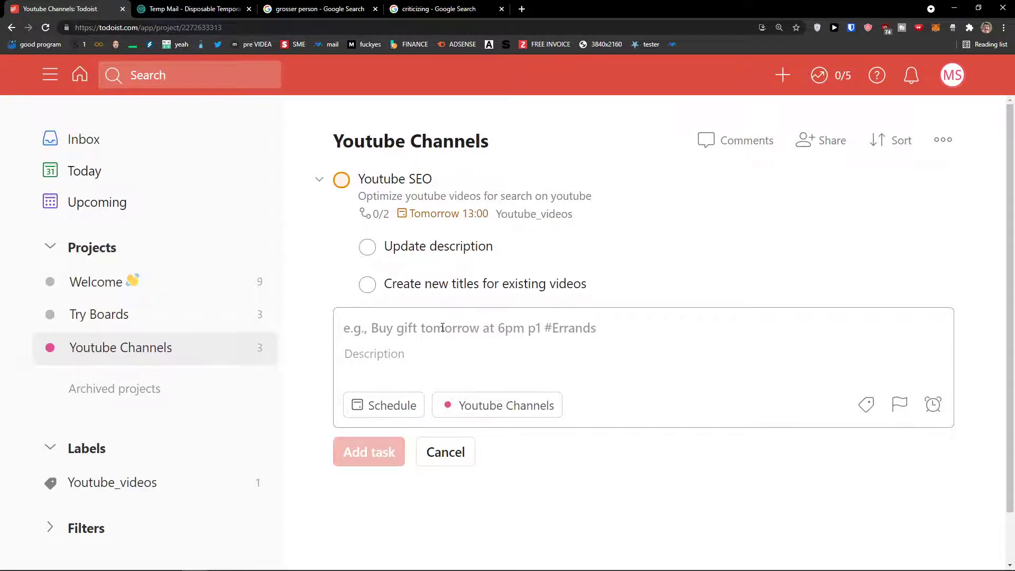
{"action": "type", "text": "Youtube Descripti"}
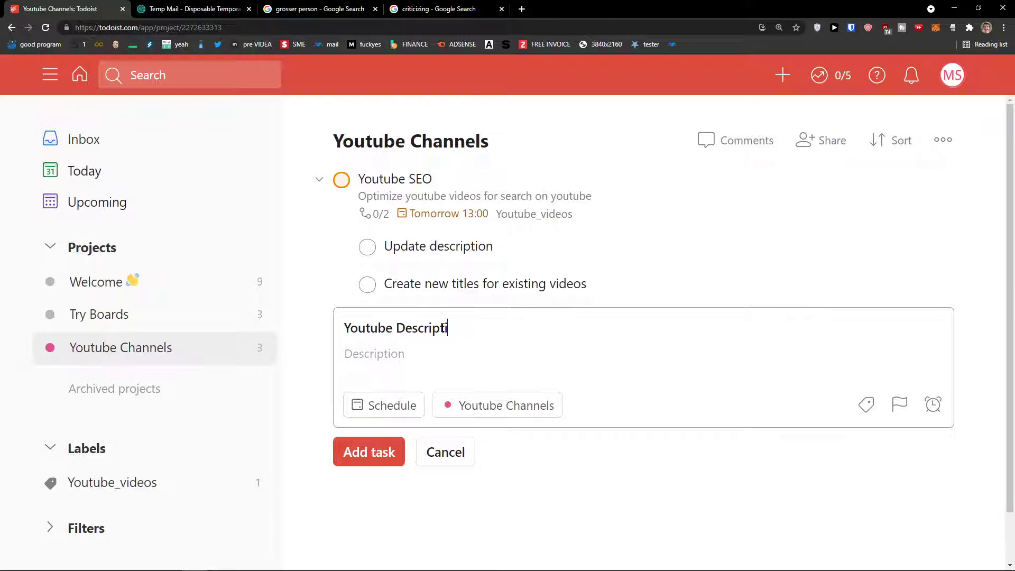
{"action": "key", "text": "BackSpace"}
{"action": "key", "text": "BackSpace"}
{"action": "key", "text": "BackSpace"}
{"action": "key", "text": "BackSpace"}
{"action": "key", "text": "BackSpace"}
{"action": "key", "text": "BackSpace"}
{"action": "key", "text": "BackSpace"}
{"action": "key", "text": "BackSpace"}
{"action": "key", "text": "BackSpace"}
{"action": "key", "text": "BackSpace"}
{"action": "left_click", "coordinate": [385, 405]}
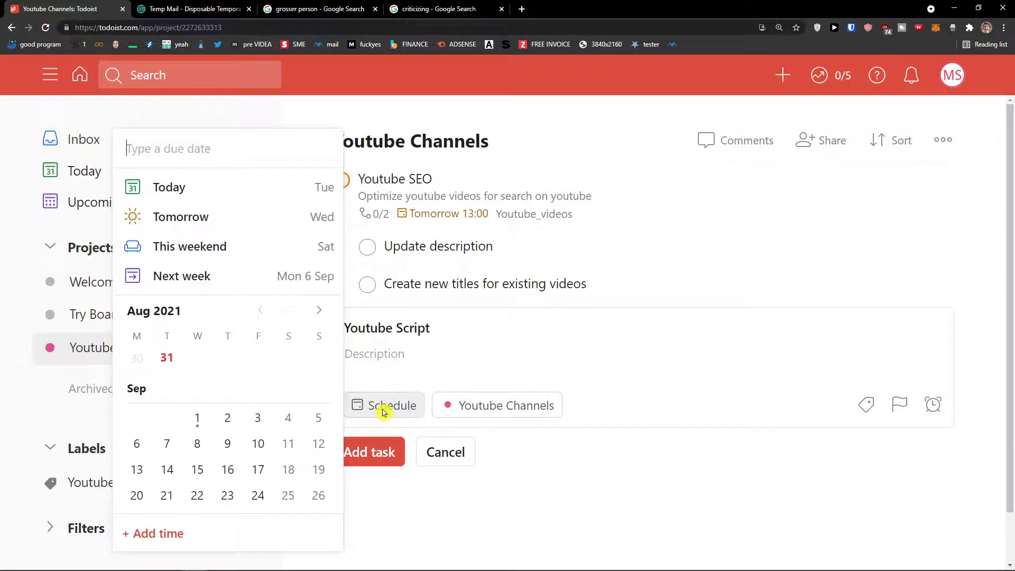
{"action": "left_click", "coordinate": [258, 418]}
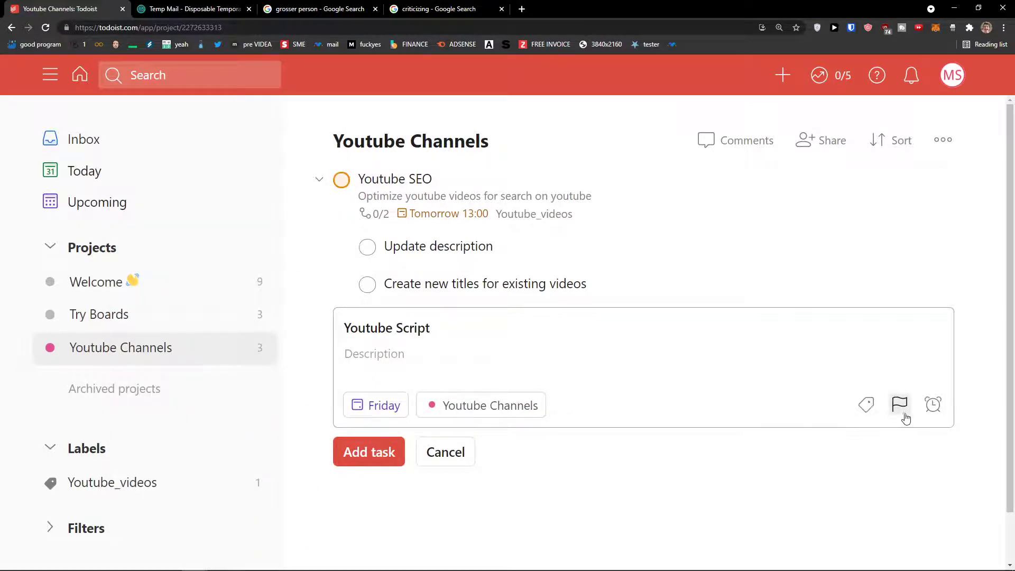
- Assign the Youtube_videos label to the Youtube Script task and add it to the project
{"action": "left_click", "coordinate": [867, 408]}
{"action": "left_click", "coordinate": [832, 467]}
{"action": "left_click", "coordinate": [814, 385]}
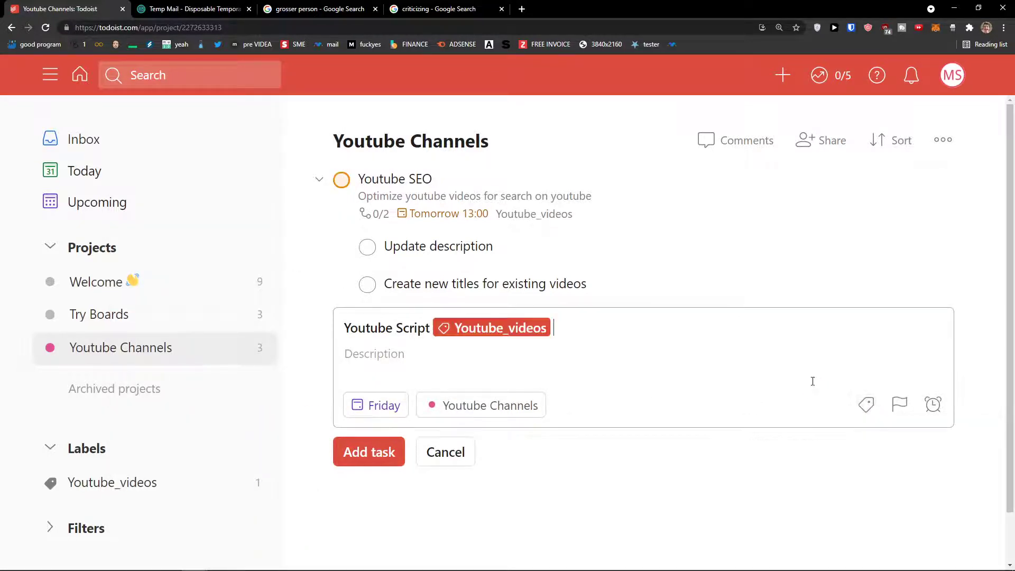
{"action": "left_click", "coordinate": [394, 452]}
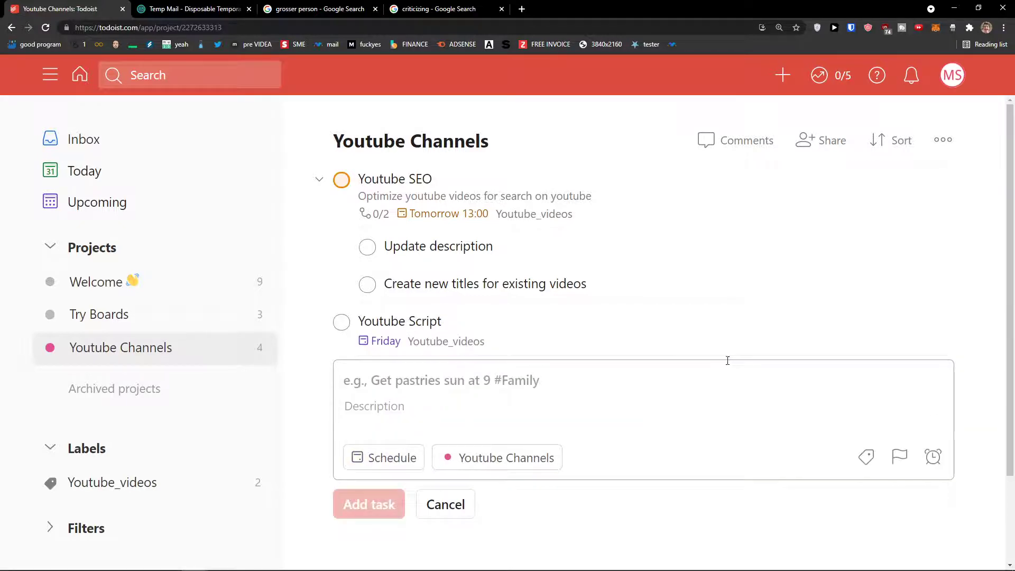
{"action": "left_click", "coordinate": [311, 340]}
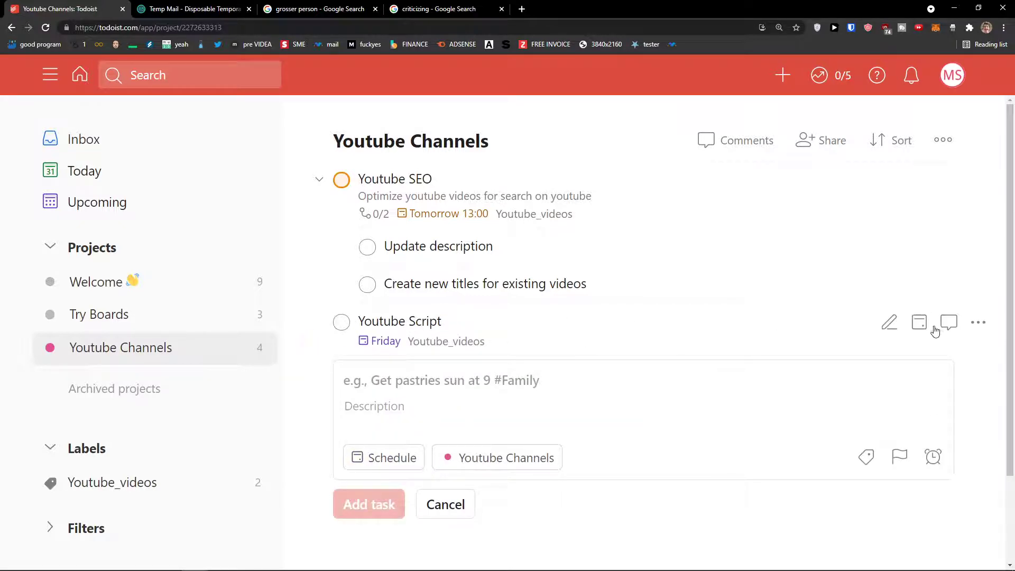
- Set the Youtube Script task's priority to the blue flag level
{"action": "left_click", "coordinate": [978, 322]}
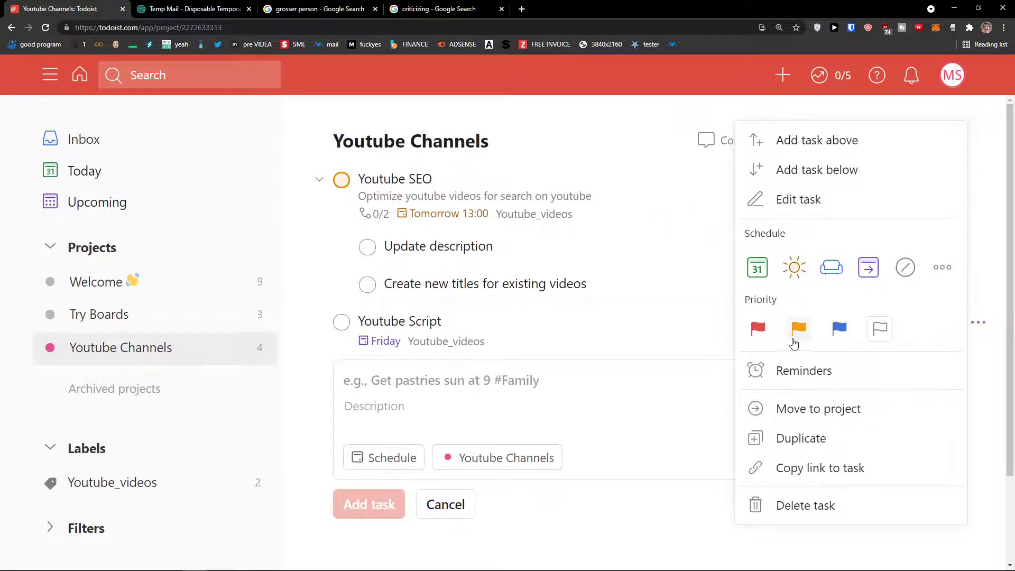
{"action": "left_click", "coordinate": [840, 331]}
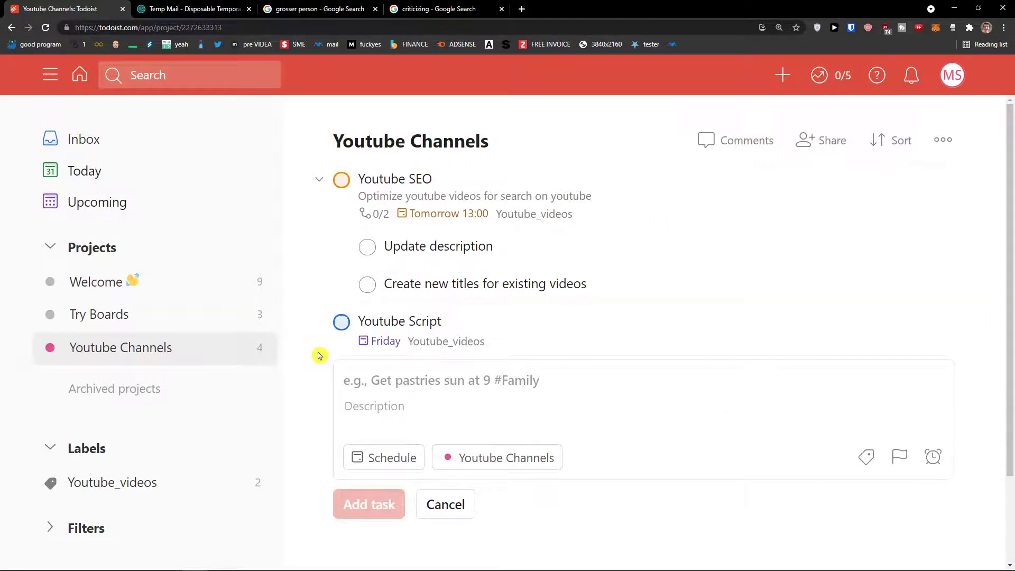
{"action": "scroll", "coordinate": [319, 356], "scroll_direction": "down", "scroll_amount": 1}
{"action": "scroll", "coordinate": [320, 356], "scroll_direction": "up", "scroll_amount": 1}
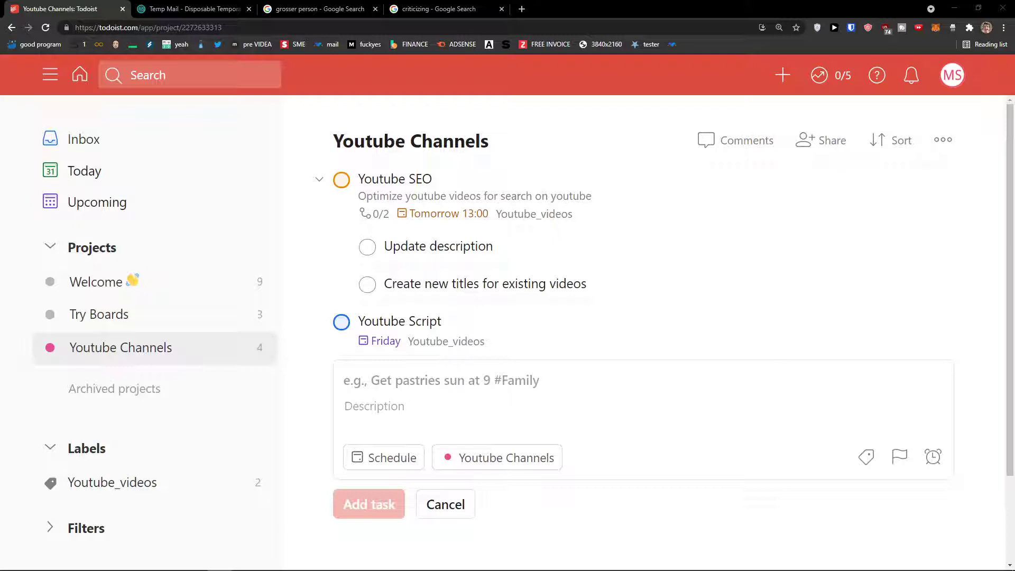
- Show the Youtube Channels project as a board and add a section named "In Progress"
{"action": "left_click", "coordinate": [944, 150]}
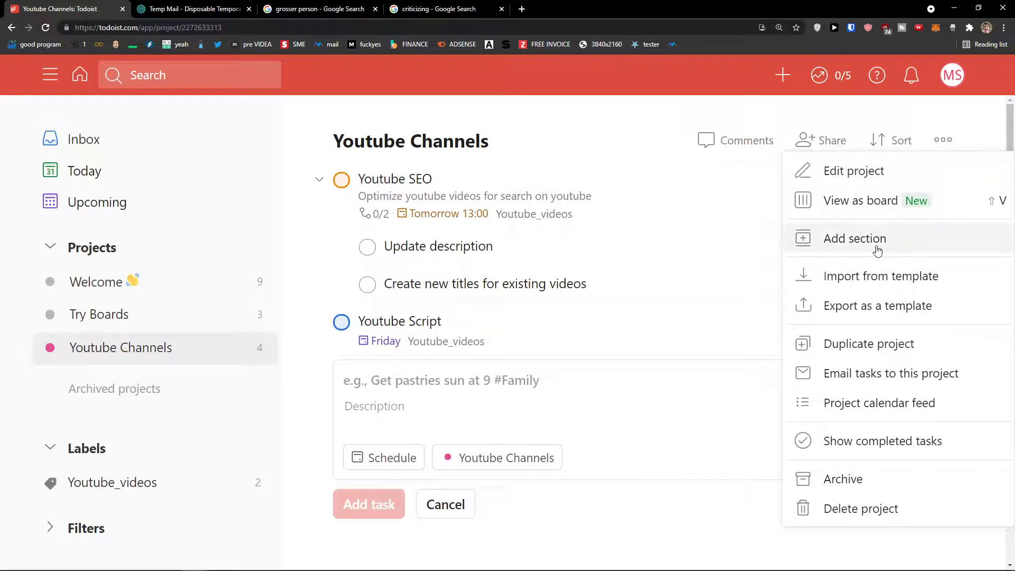
{"action": "left_click", "coordinate": [845, 203]}
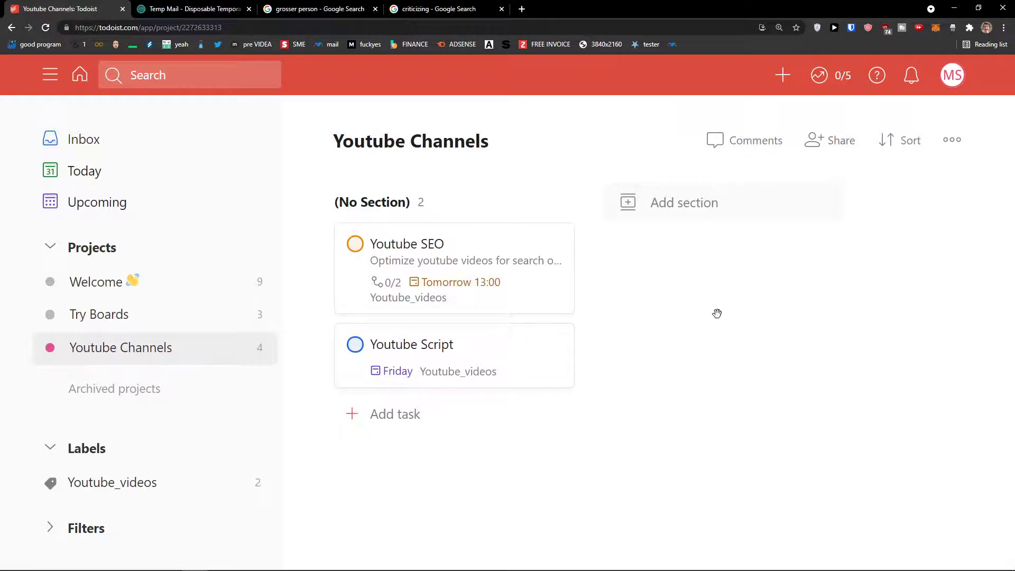
{"action": "left_click", "coordinate": [666, 207]}
{"action": "type", "text": "Ub"}
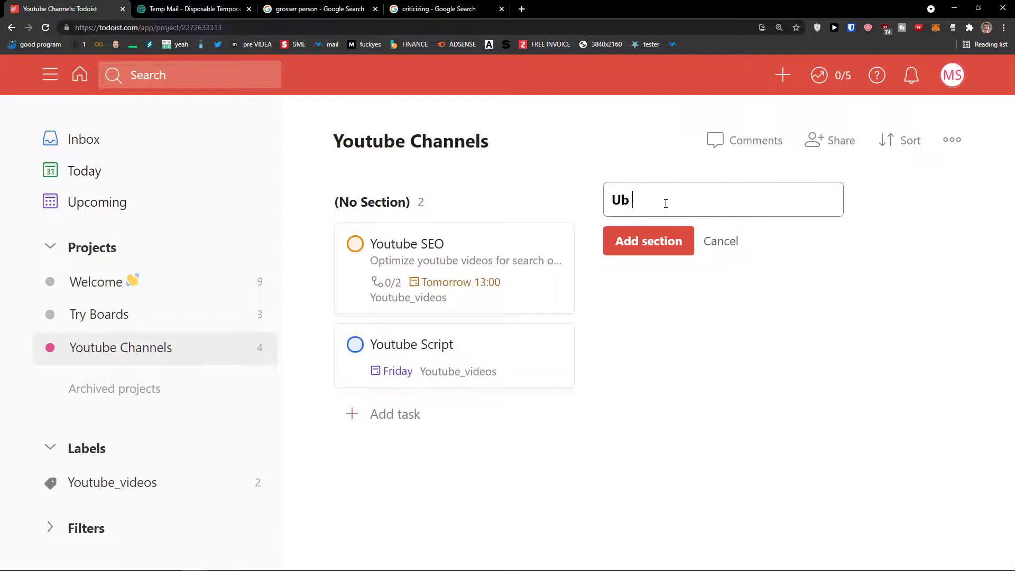
{"action": "key", "text": "BackSpace"}
{"action": "type", "text": "In Progress"}
{"action": "left_click", "coordinate": [650, 242]}
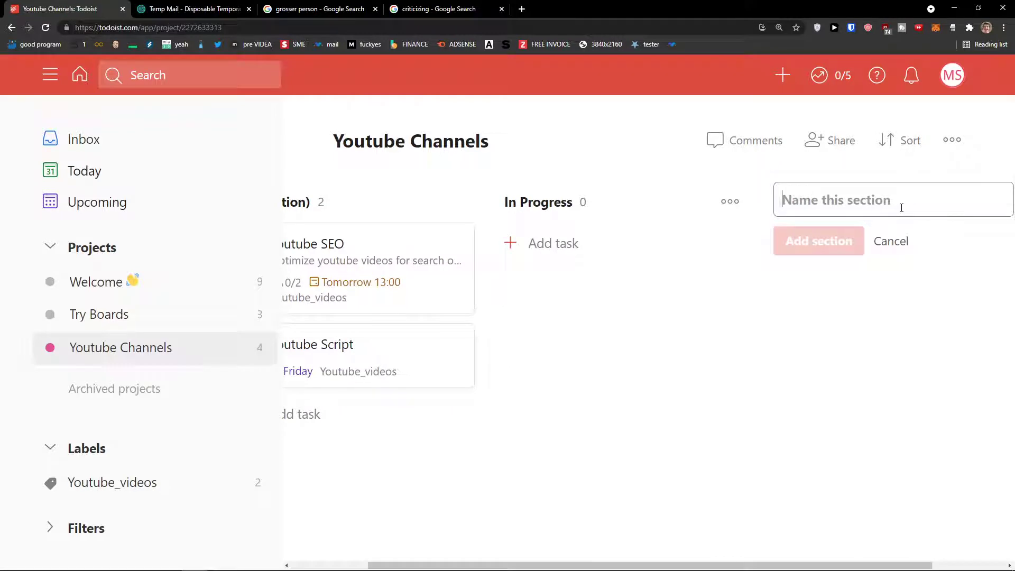
- Add a section named "Finished" and move the Youtube SEO task into the In Progress section
{"action": "type", "text": "Finished"}
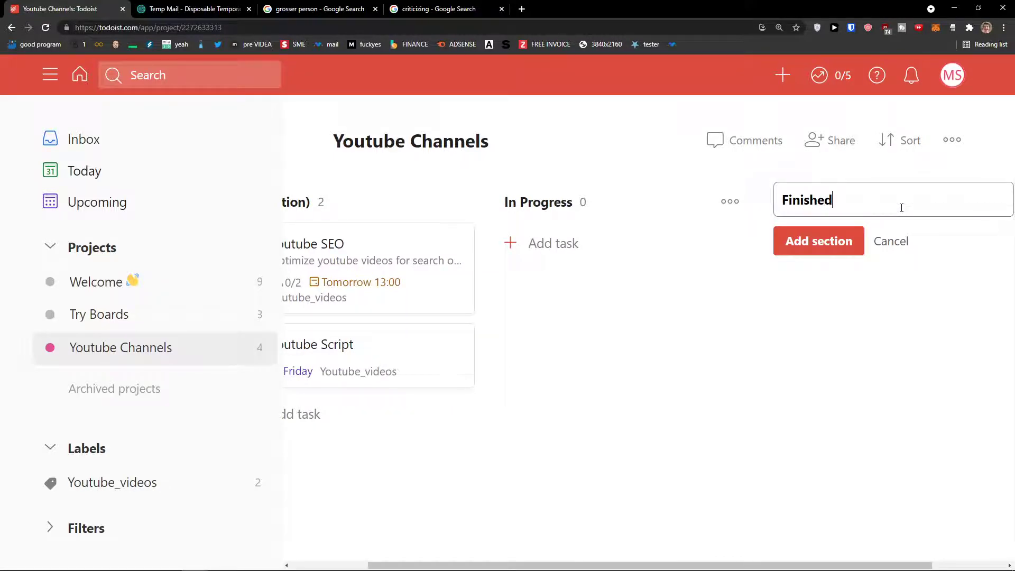
{"action": "left_click", "coordinate": [836, 246]}
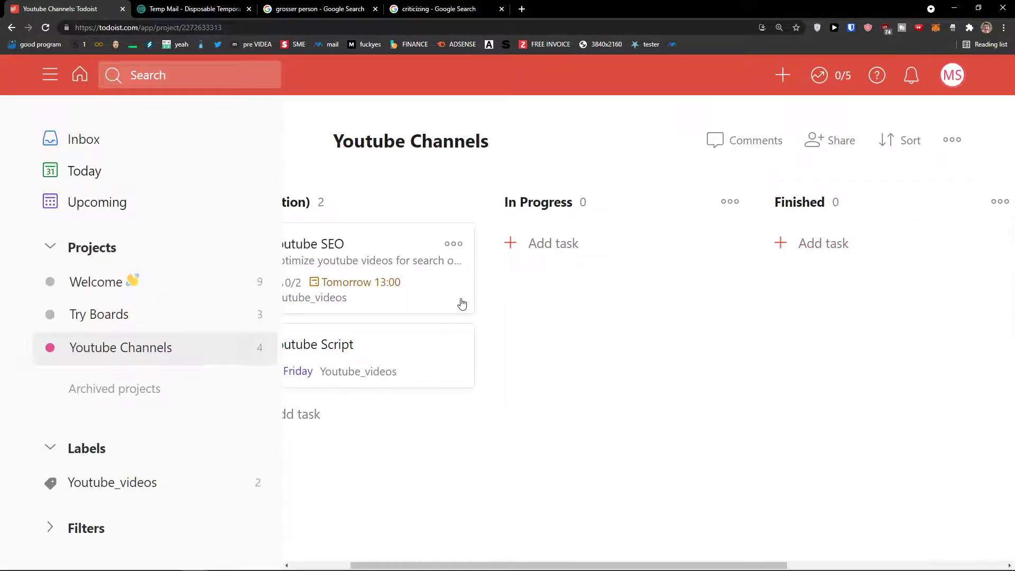
{"action": "left_click_drag", "start_coordinate": [363, 247], "coordinate": [668, 255]}
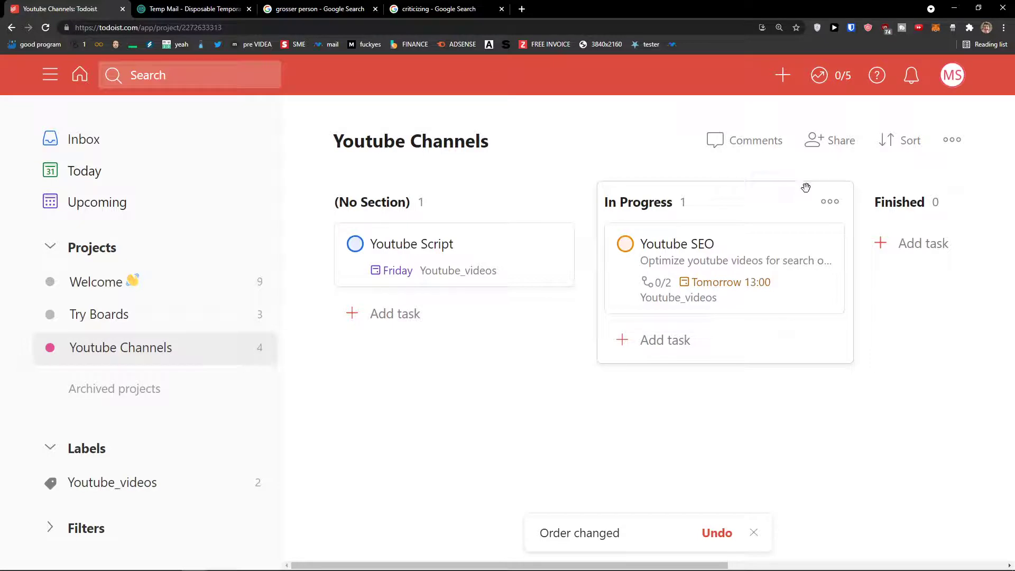
- Show the project as a list again and collapse the sub-tasks of Youtube SEO
{"action": "left_click", "coordinate": [950, 145]}
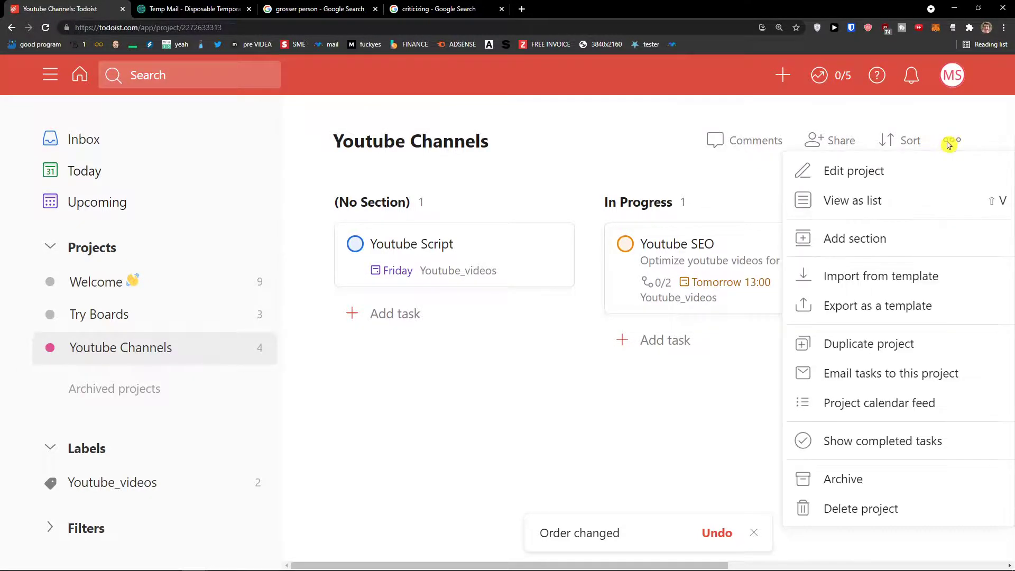
{"action": "left_click", "coordinate": [888, 199]}
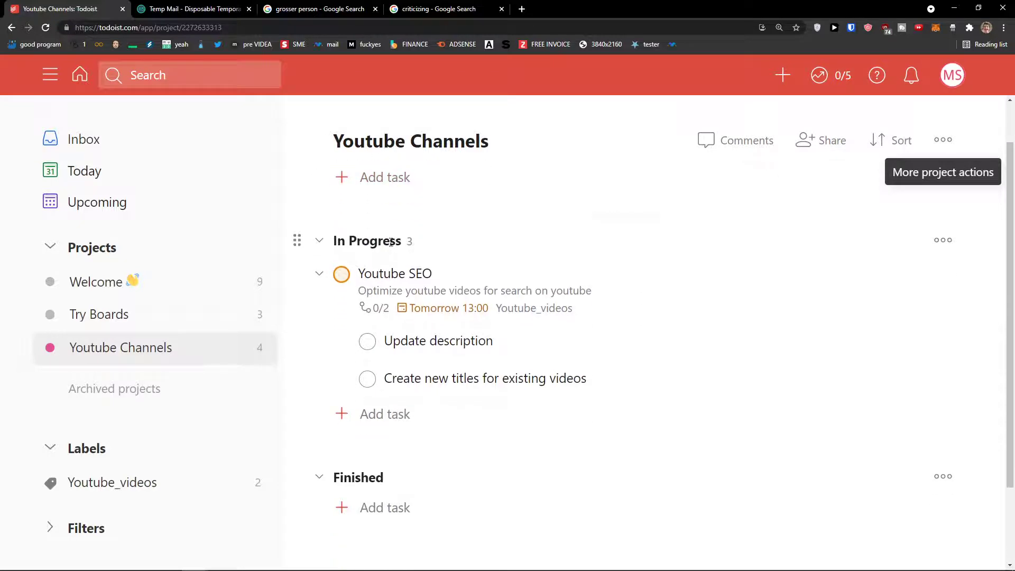
{"action": "scroll", "coordinate": [430, 243], "scroll_direction": "down", "scroll_amount": 1}
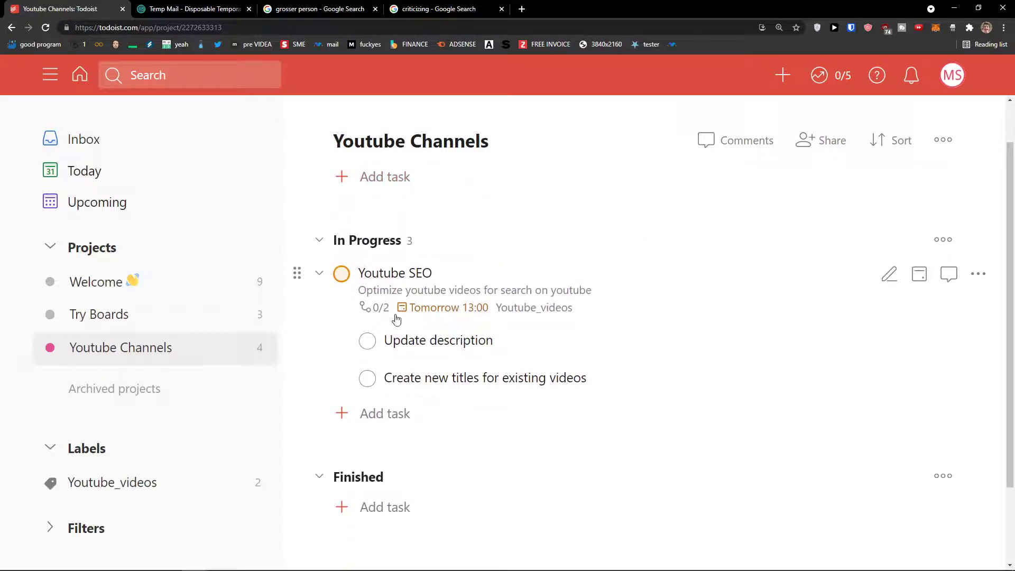
{"action": "left_click", "coordinate": [319, 273]}
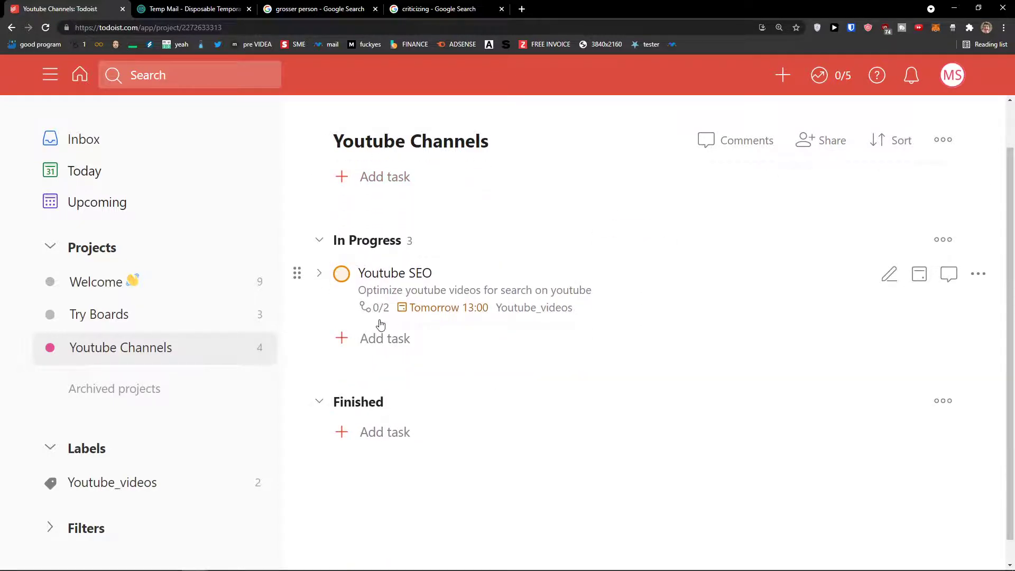
{"action": "left_click", "coordinate": [326, 280]}
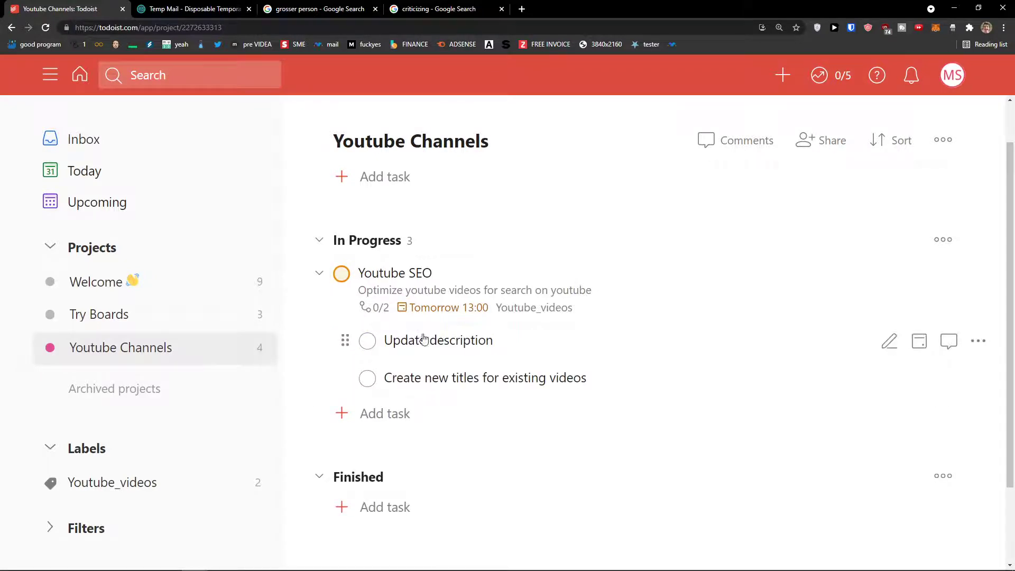
{"action": "left_click", "coordinate": [320, 275]}
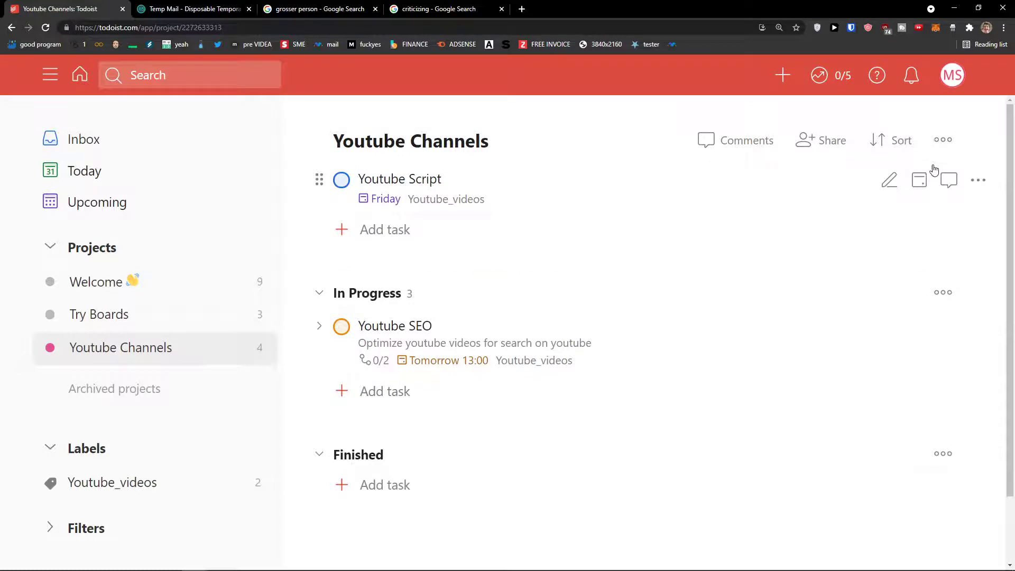
- Return the project to board view and move the Youtube Script task into the Finished section
{"action": "left_click", "coordinate": [943, 141]}
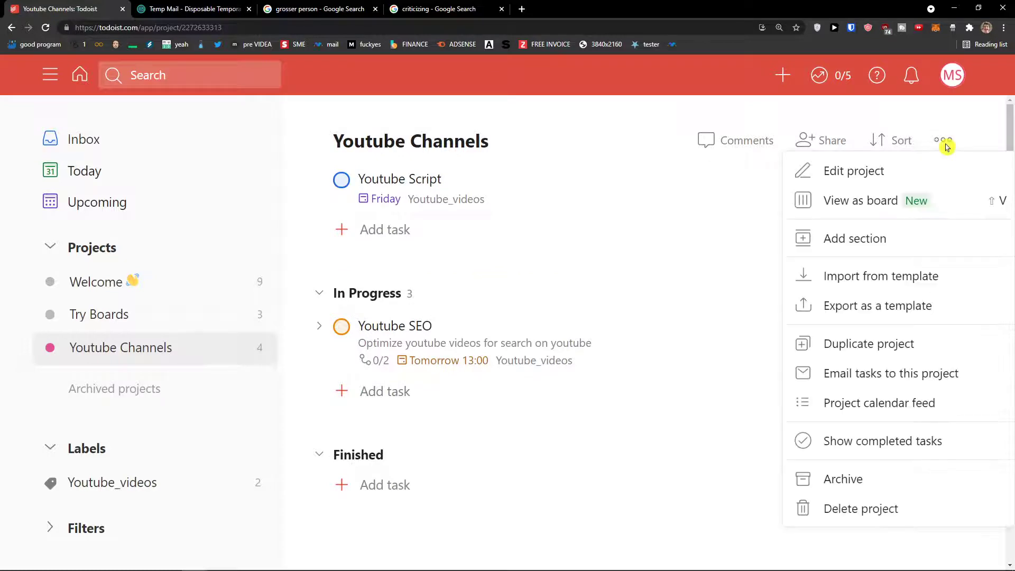
{"action": "left_click", "coordinate": [881, 210]}
{"action": "left_click_drag", "start_coordinate": [476, 267], "coordinate": [556, 265]}
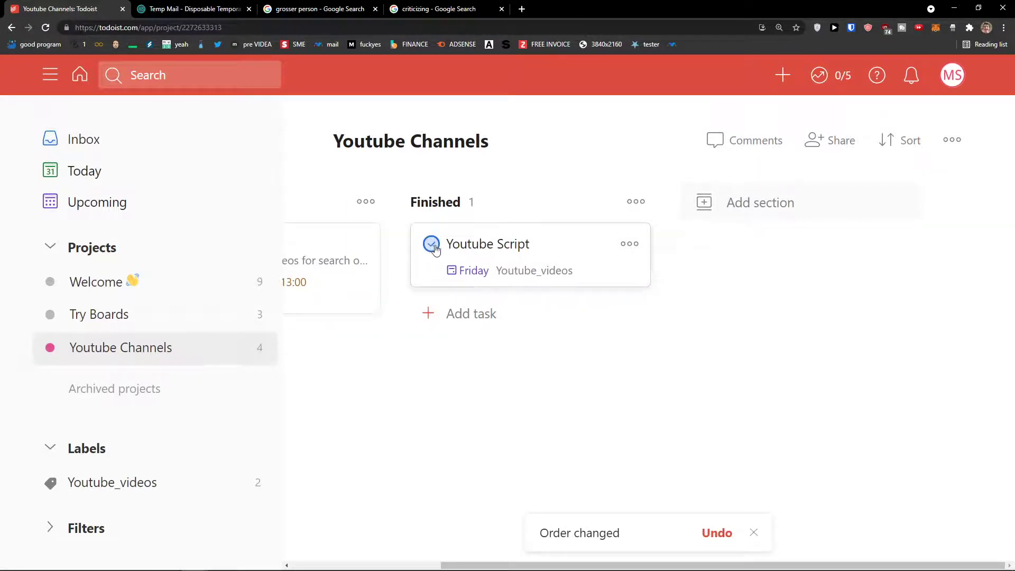
- Mark the Youtube Script task as complete and switch the project back to list view
{"action": "left_click", "coordinate": [430, 246]}
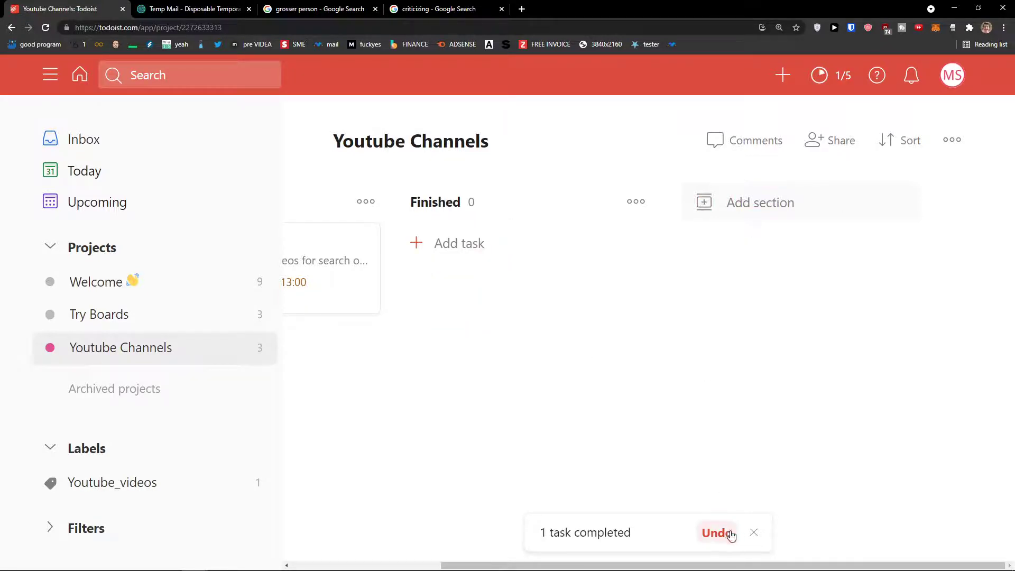
{"action": "left_click", "coordinate": [955, 141]}
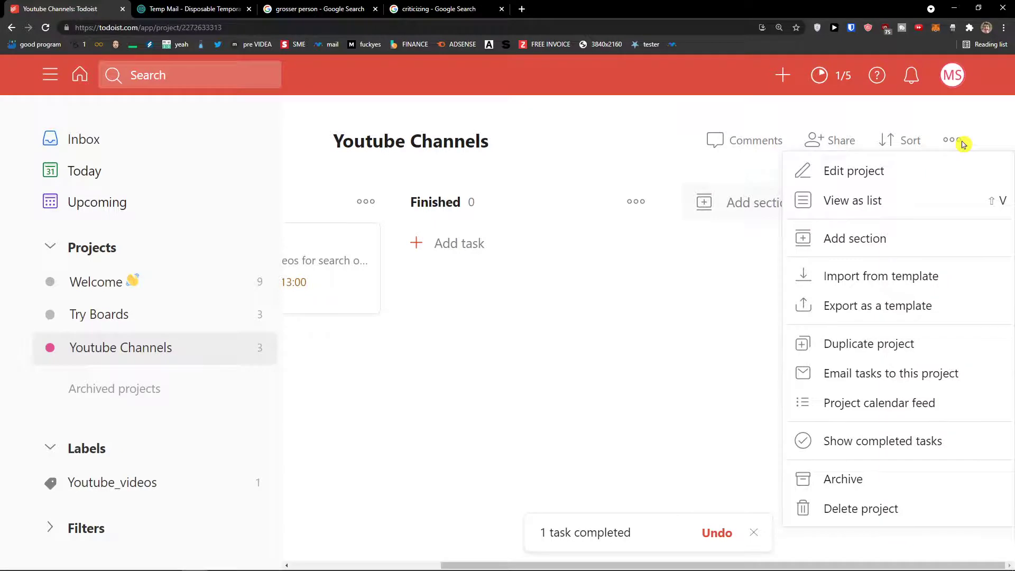
{"action": "left_click", "coordinate": [897, 200]}
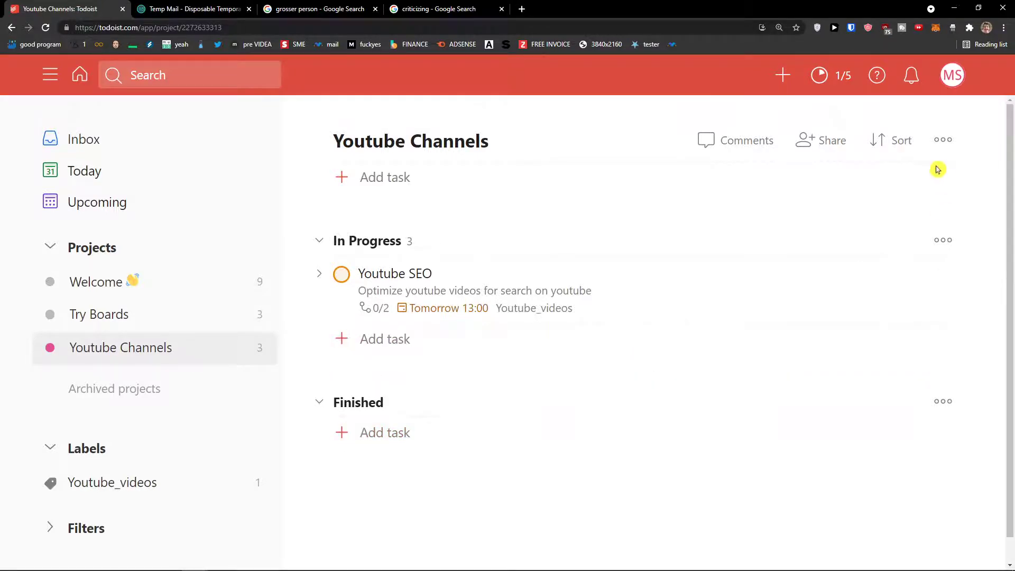
- Show the project's completed tasks and reopen the Youtube Script task in the Finished section
{"action": "left_click", "coordinate": [941, 141]}
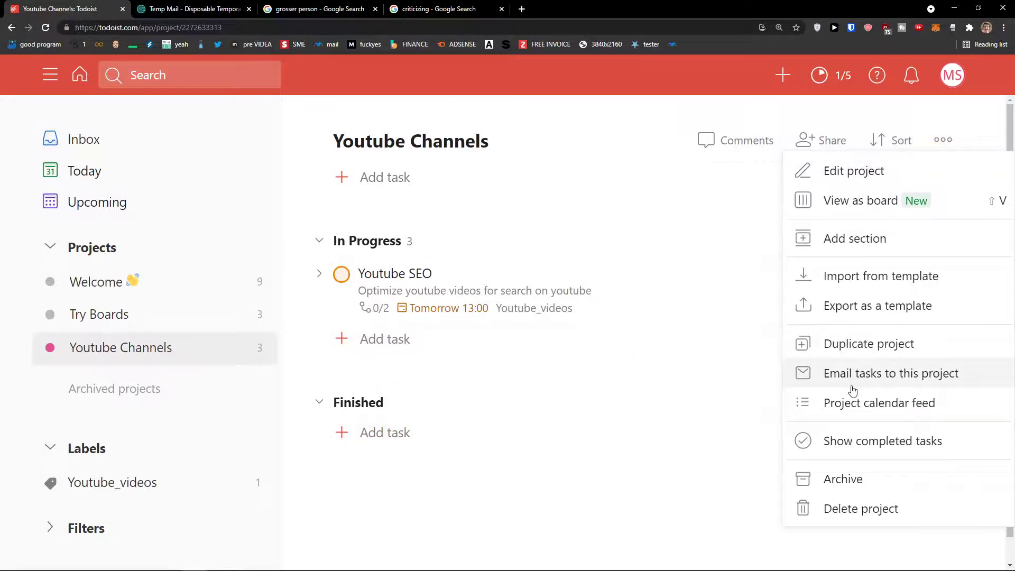
{"action": "left_click", "coordinate": [862, 440]}
{"action": "scroll", "coordinate": [624, 444], "scroll_direction": "down", "scroll_amount": 2}
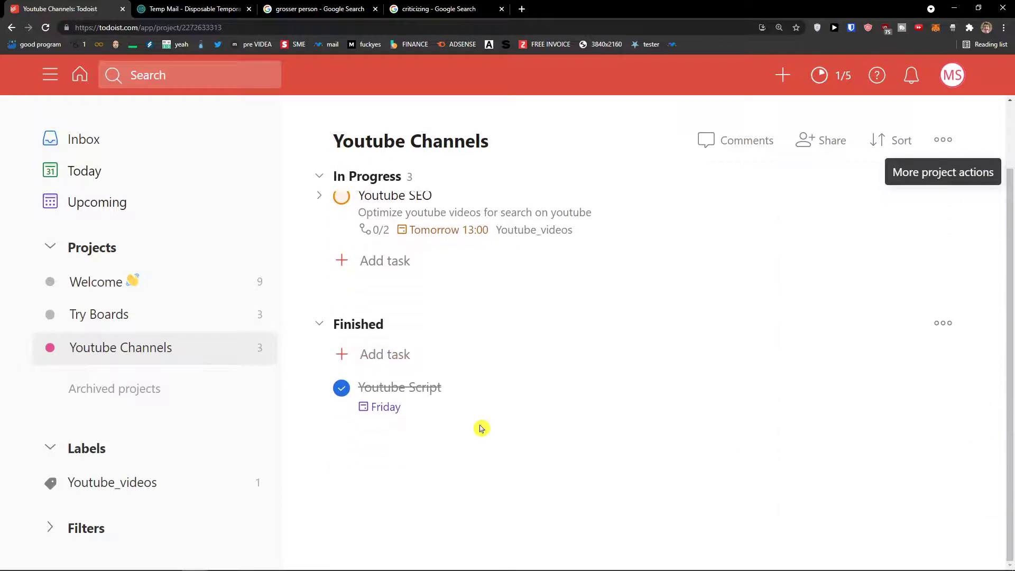
{"action": "left_click", "coordinate": [340, 391]}
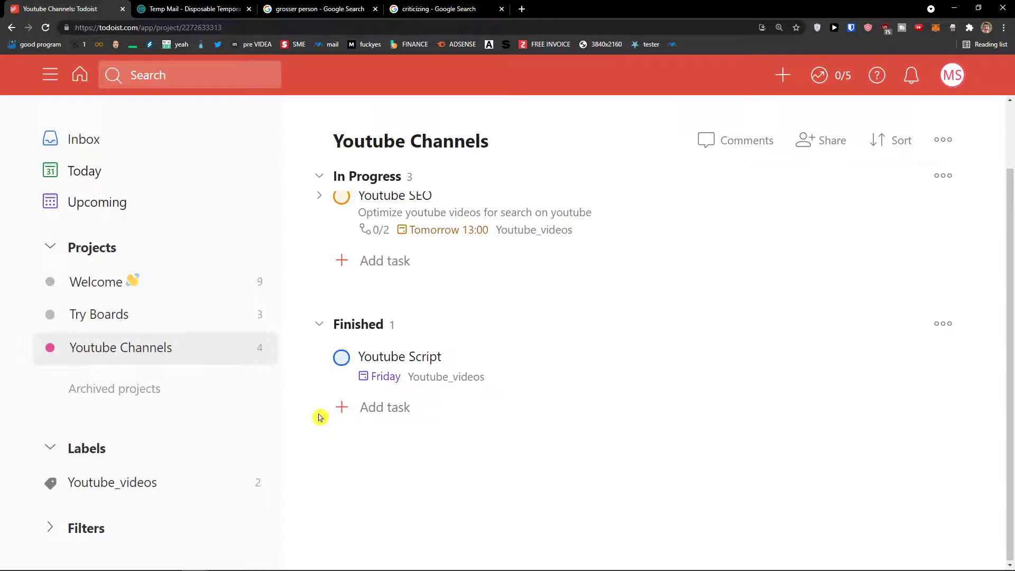
- Mark the Youtube Script task in the Finished section as complete and view the project's options
{"action": "left_click", "coordinate": [341, 359]}
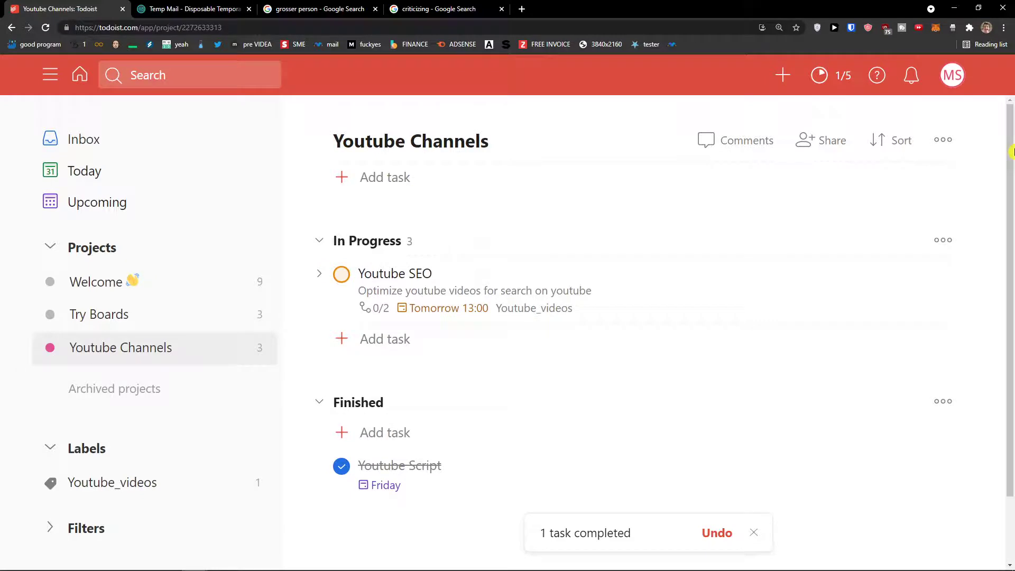
{"action": "left_click", "coordinate": [944, 141]}
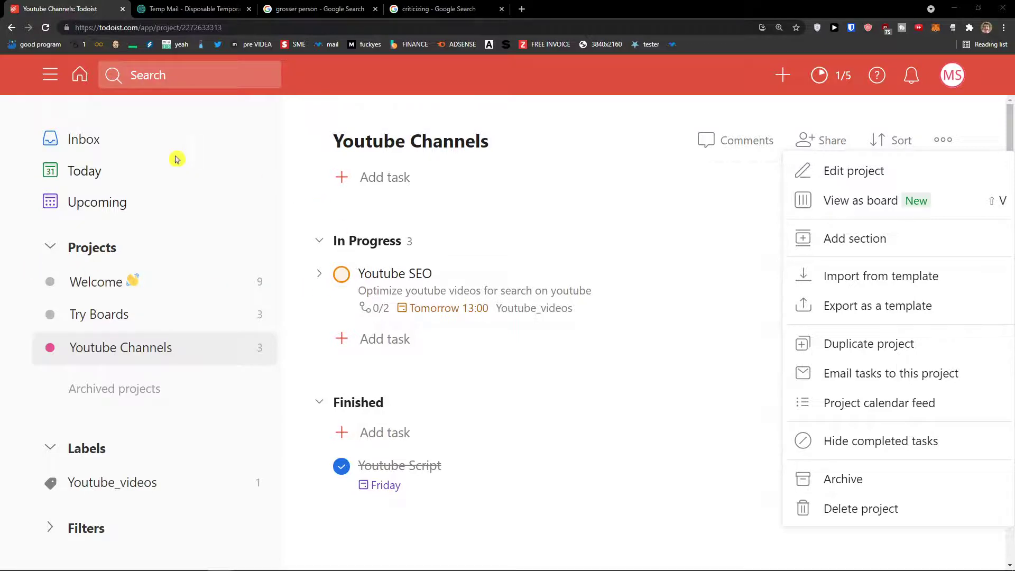
{"action": "left_click", "coordinate": [158, 142]}
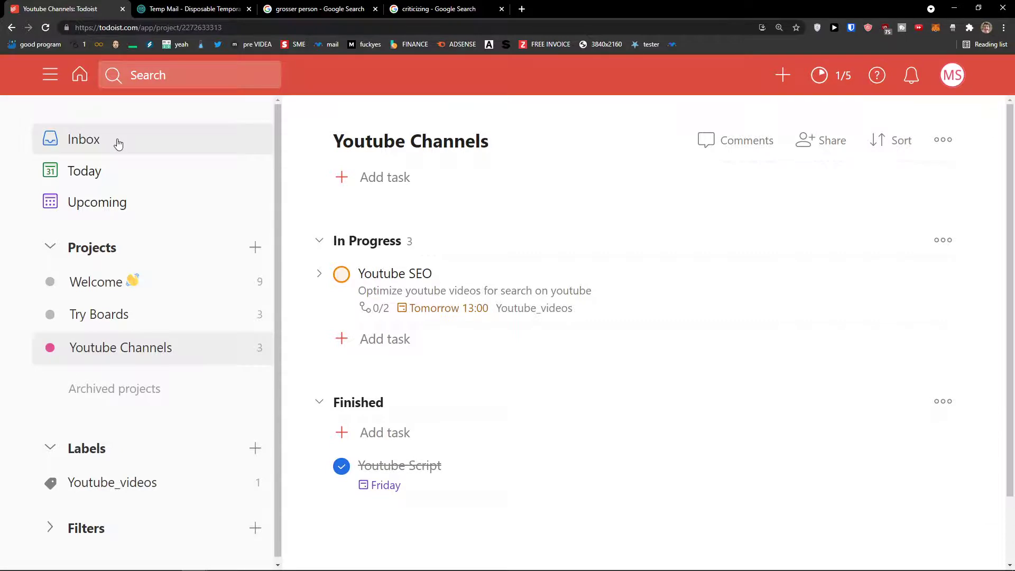
- Look through the Inbox with its new-task form, the Today view and the Upcoming view without adding a task
{"action": "left_click", "coordinate": [116, 146]}
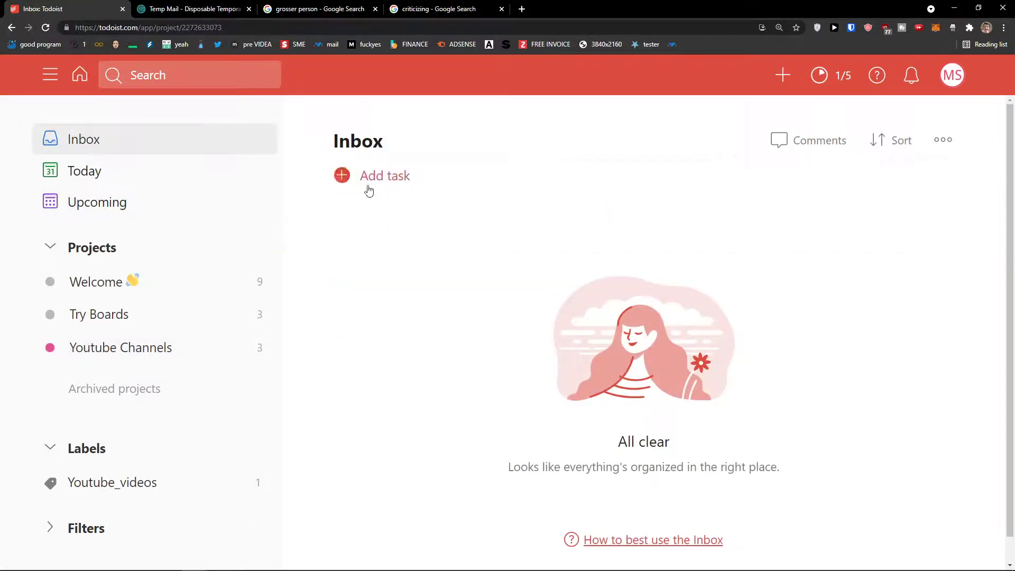
{"action": "left_click", "coordinate": [397, 176]}
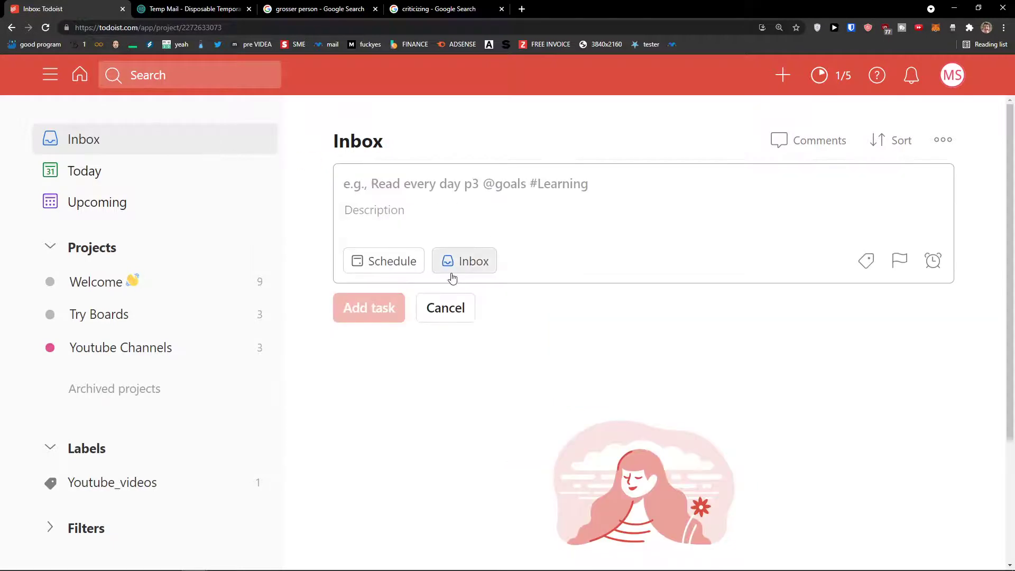
{"action": "left_click", "coordinate": [480, 271]}
{"action": "left_click", "coordinate": [445, 304]}
{"action": "left_click", "coordinate": [447, 307]}
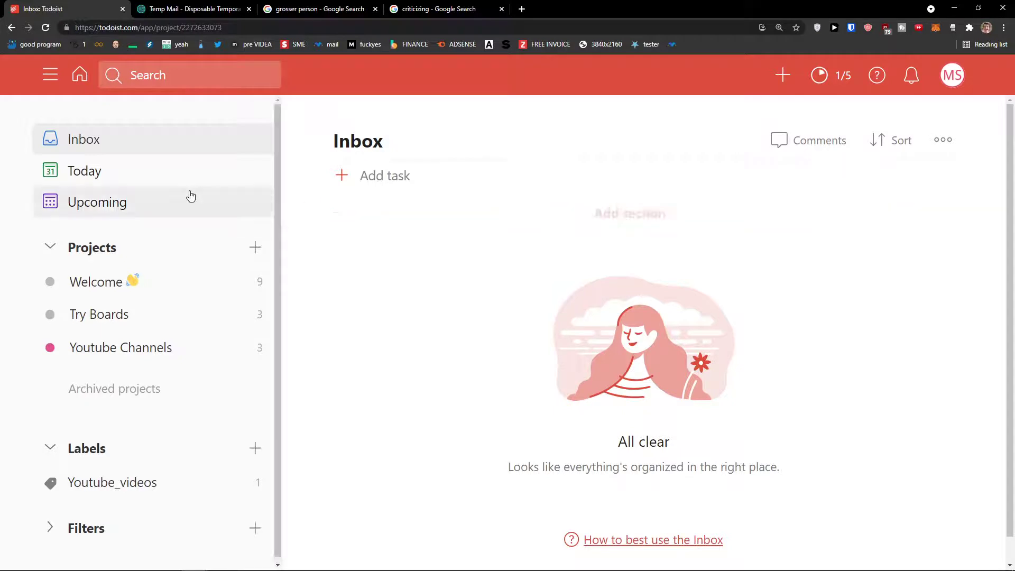
{"action": "left_click", "coordinate": [162, 185]}
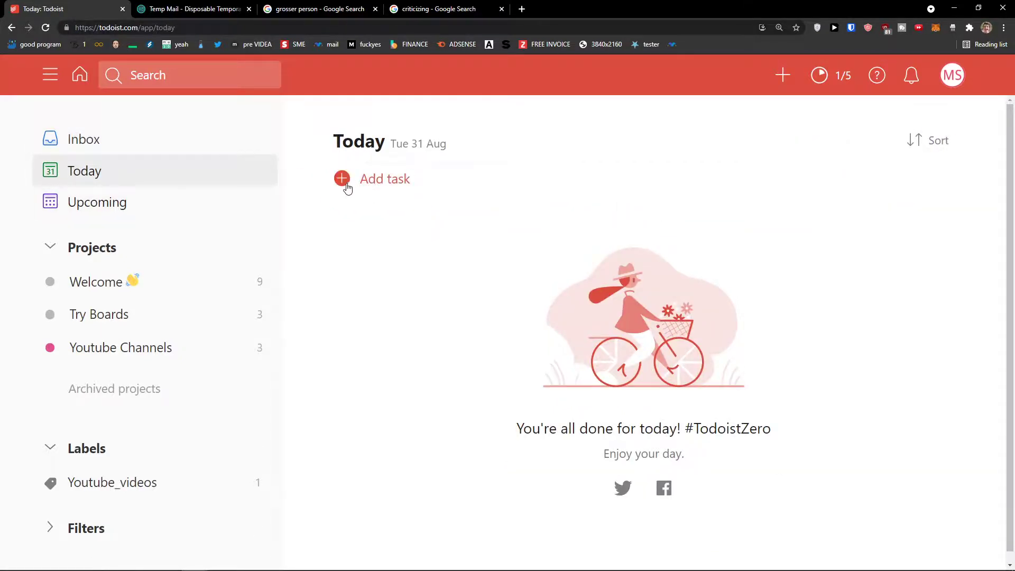
{"action": "left_click", "coordinate": [183, 212]}
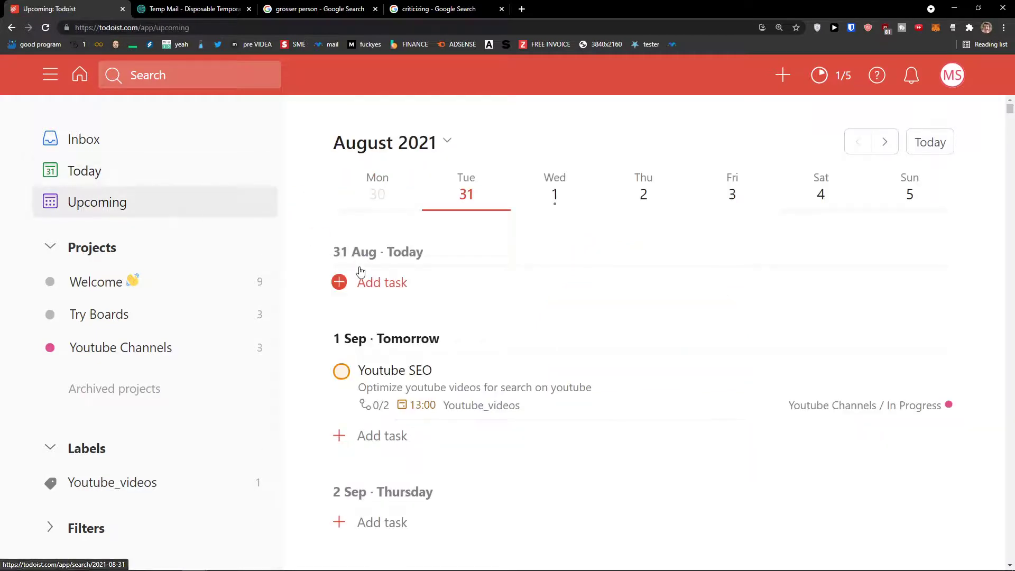
- Add a task named "youtube video" to the Youtube Channels project and view its details
{"action": "left_click", "coordinate": [180, 343]}
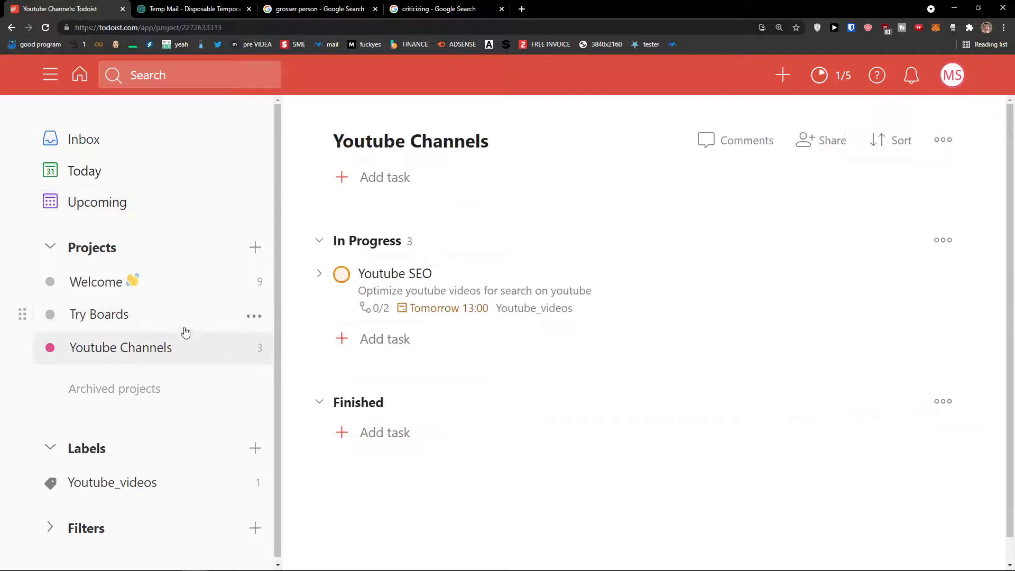
{"action": "left_click", "coordinate": [396, 181]}
{"action": "type", "text": "y"}
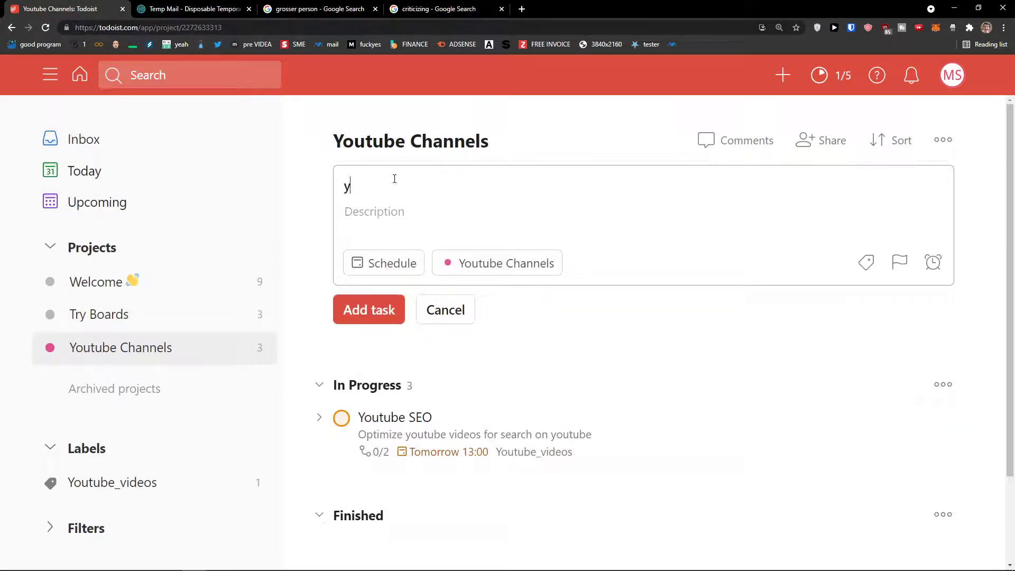
{"action": "type", "text": "outube video"}
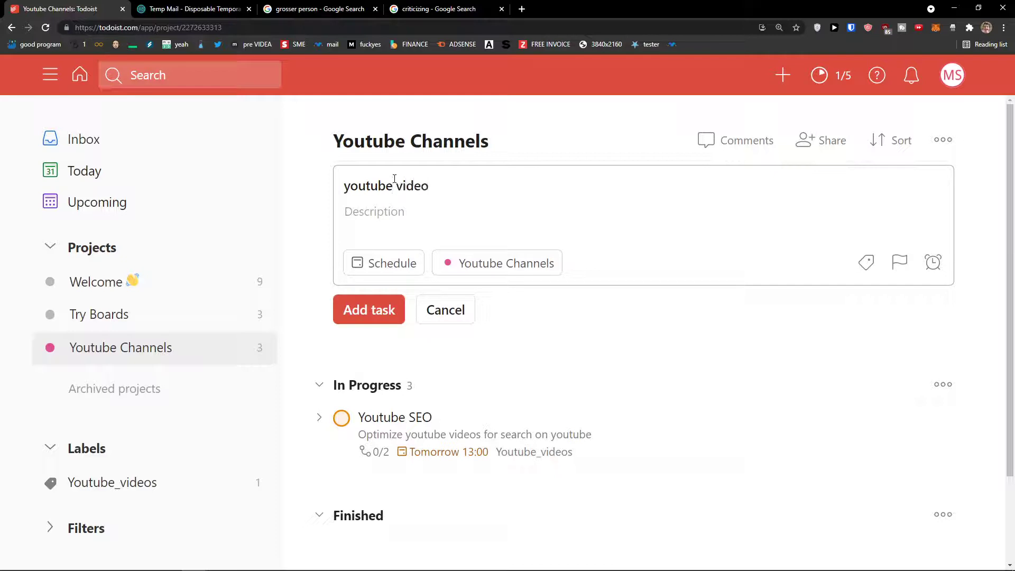
{"action": "left_click", "coordinate": [364, 309]}
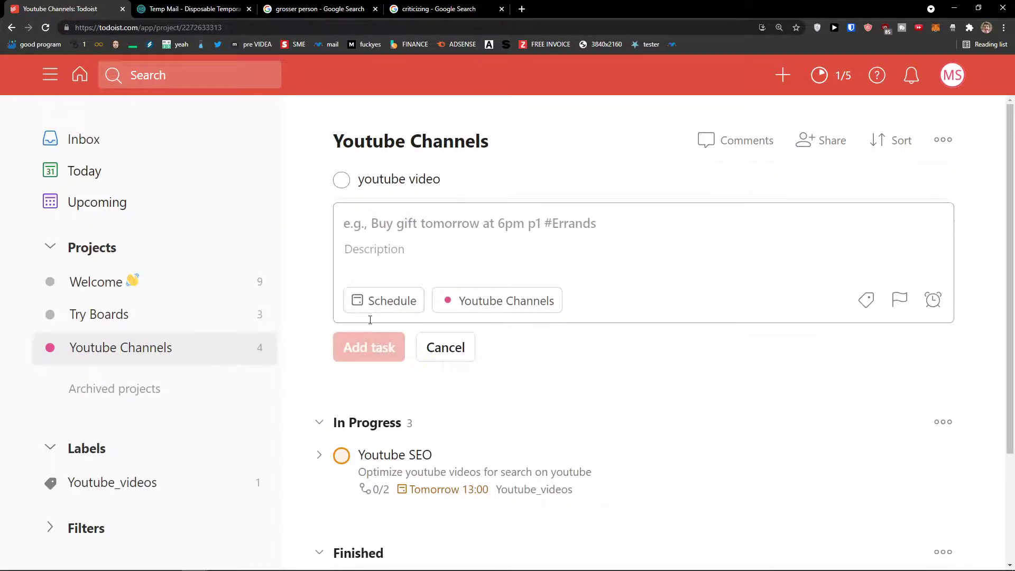
{"action": "left_click", "coordinate": [524, 183]}
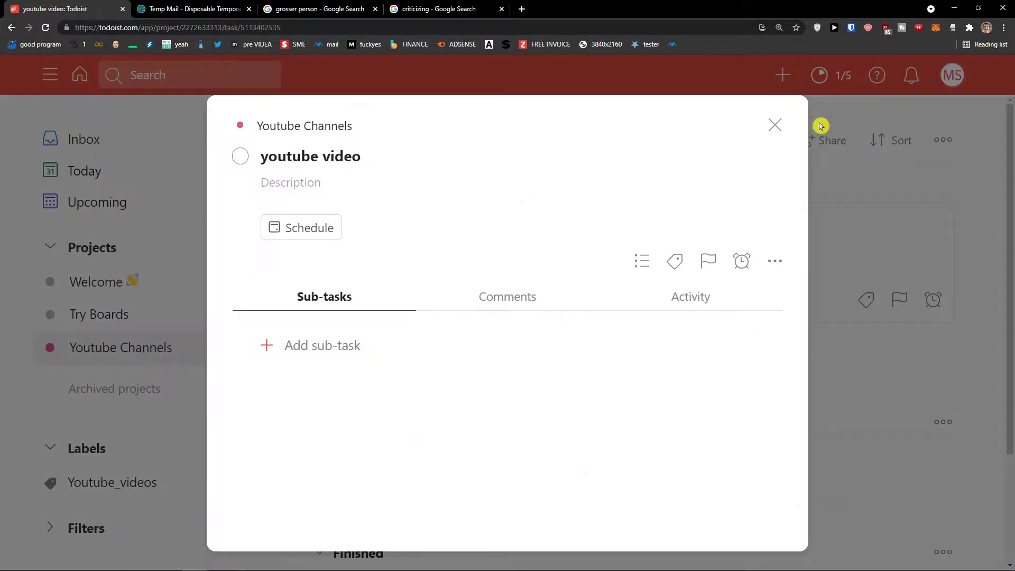
{"action": "left_click", "coordinate": [776, 125]}
- Check the Today, Inbox and Upcoming views for the unscheduled youtube video task and return to the Youtube Channels project
{"action": "left_click", "coordinate": [193, 165]}
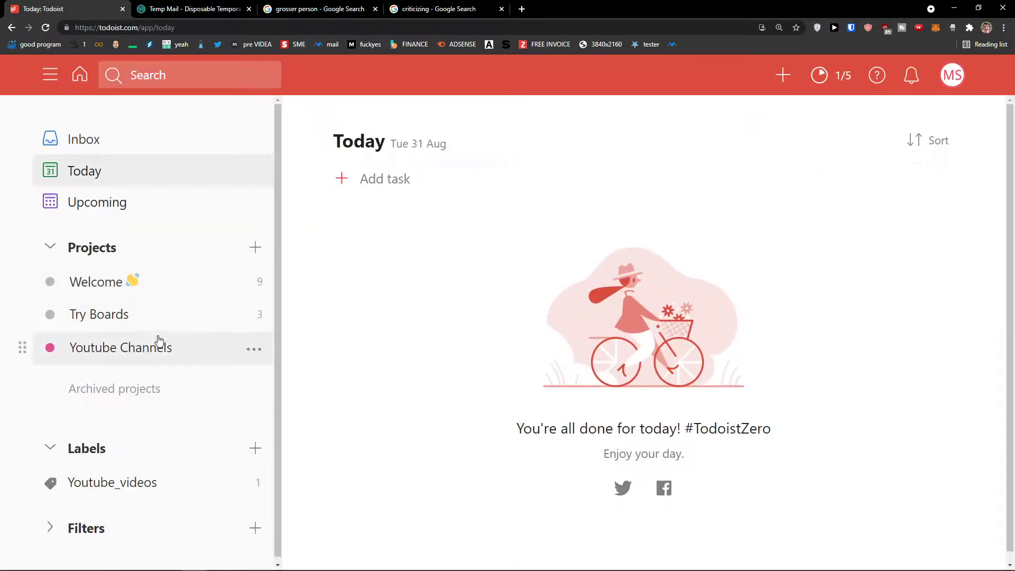
{"action": "left_click", "coordinate": [158, 339]}
{"action": "left_click", "coordinate": [159, 139]}
{"action": "left_click", "coordinate": [180, 348]}
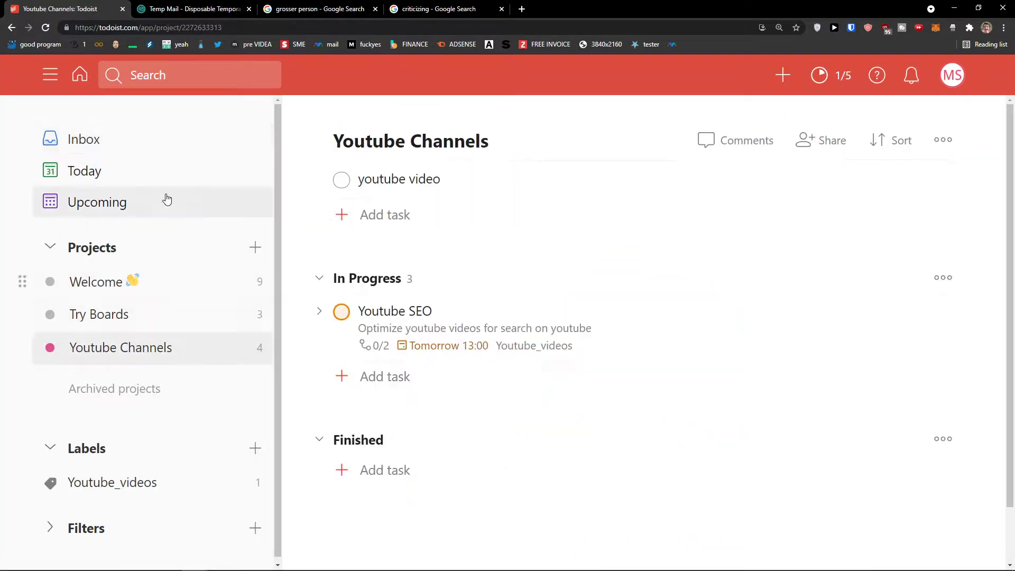
{"action": "left_click", "coordinate": [168, 200]}
{"action": "left_click", "coordinate": [196, 344]}
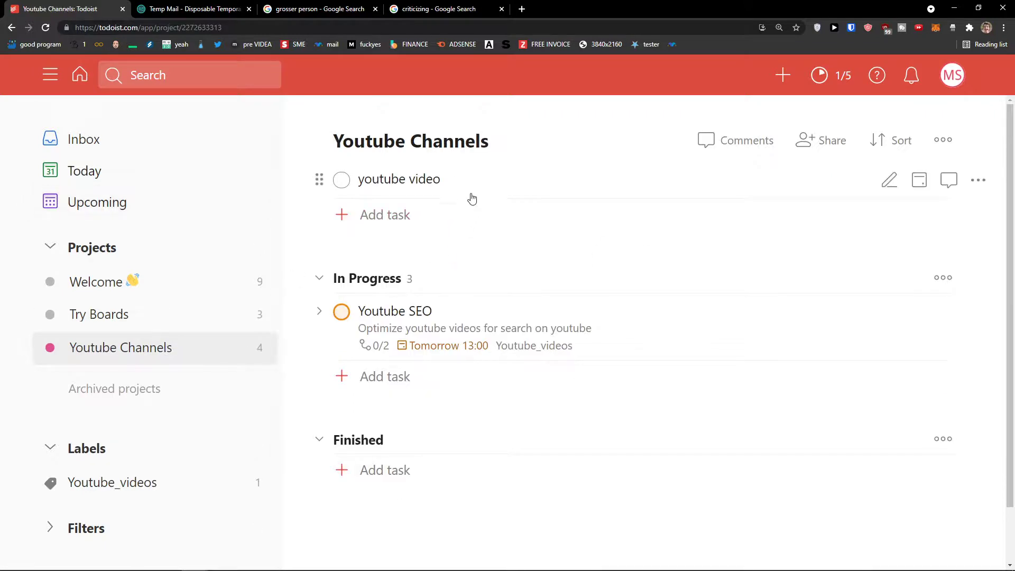
- Schedule the youtube video task for today, 31 August, and close its details
{"action": "left_click", "coordinate": [471, 190]}
{"action": "left_click", "coordinate": [277, 228]}
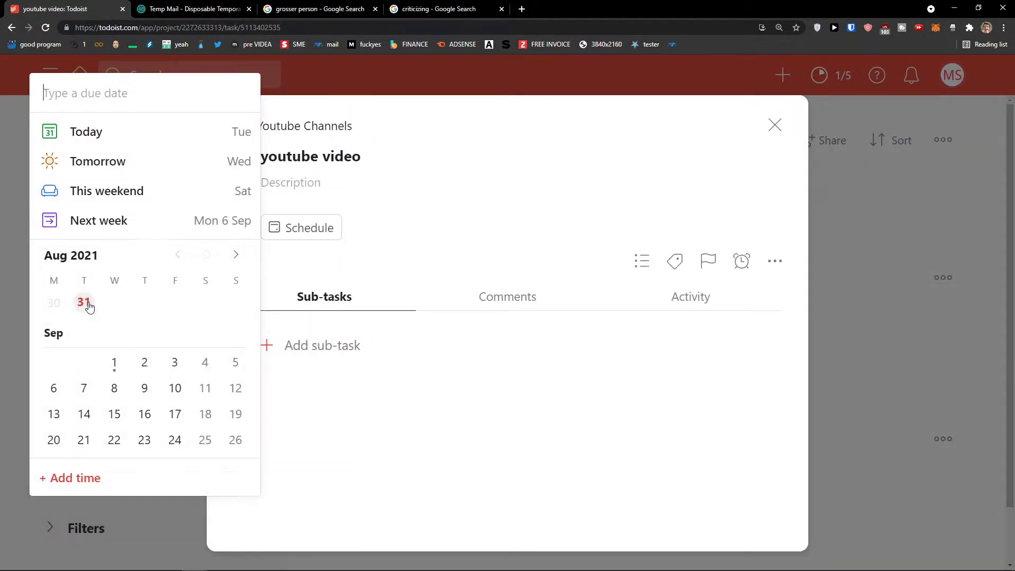
{"action": "left_click", "coordinate": [84, 303]}
{"action": "left_click", "coordinate": [841, 441]}
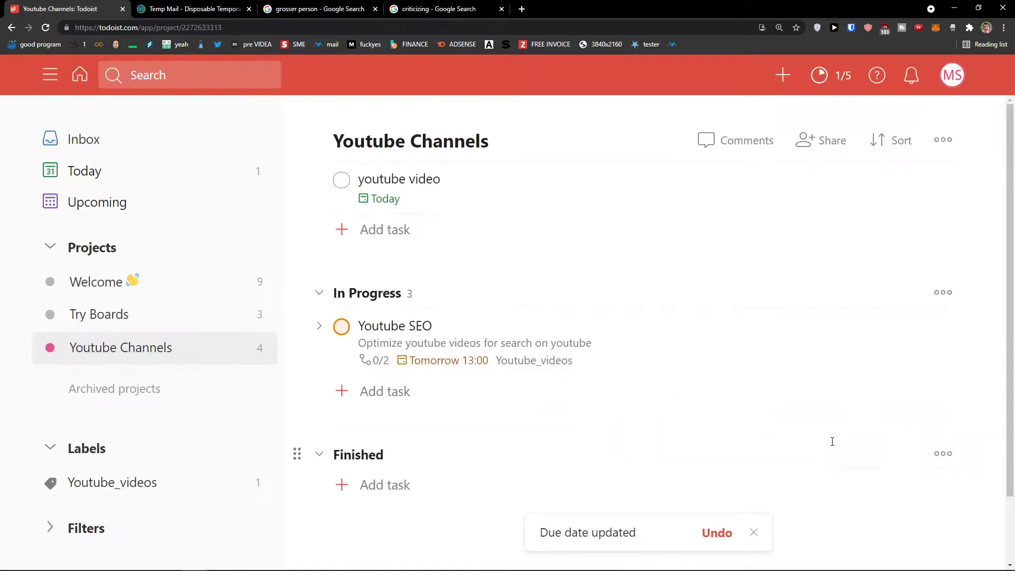
- Compare how the scheduled youtube video task is listed across the Inbox, Today and Upcoming views
{"action": "left_click", "coordinate": [120, 150]}
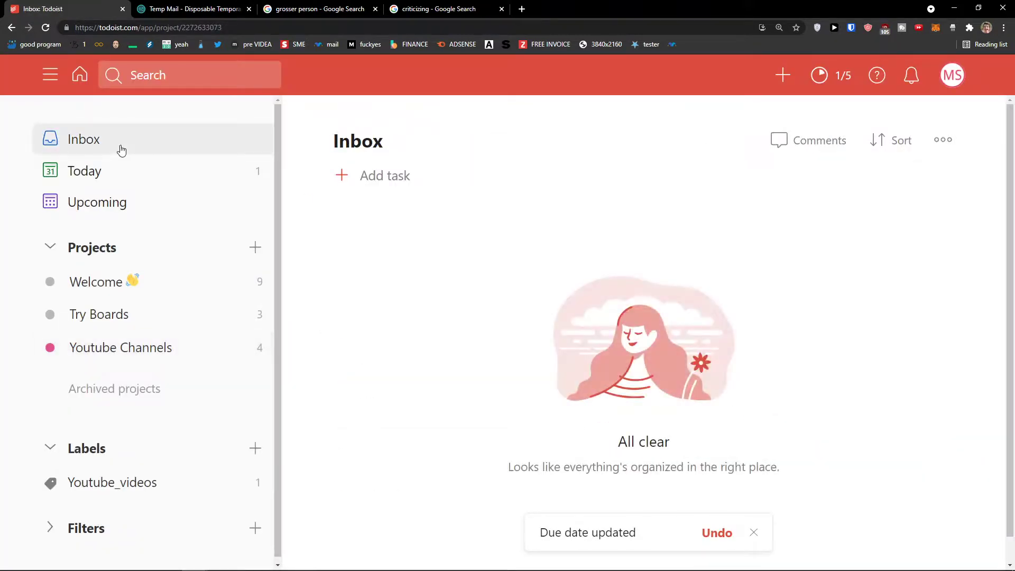
{"action": "left_click", "coordinate": [116, 172]}
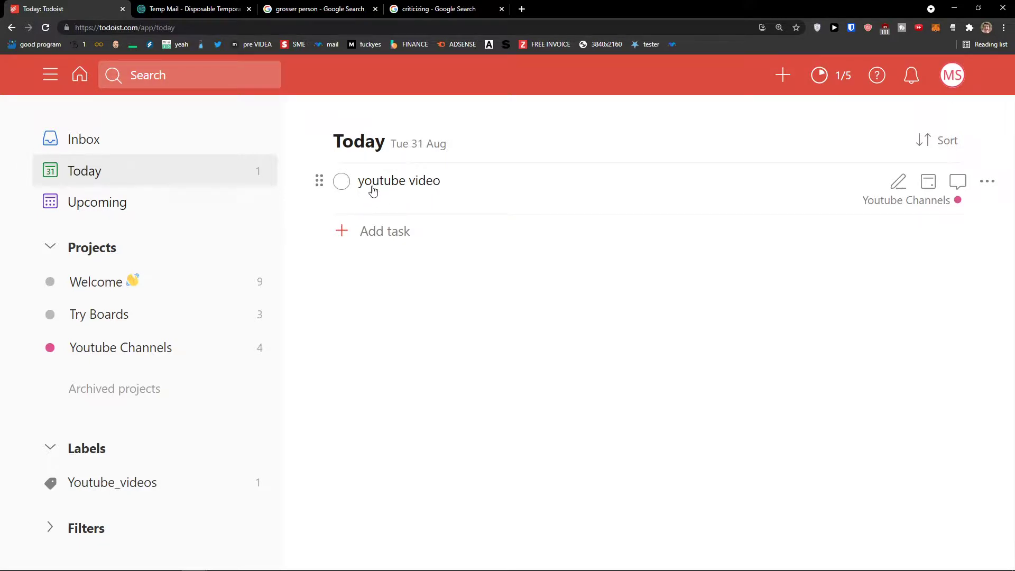
{"action": "left_click", "coordinate": [174, 208]}
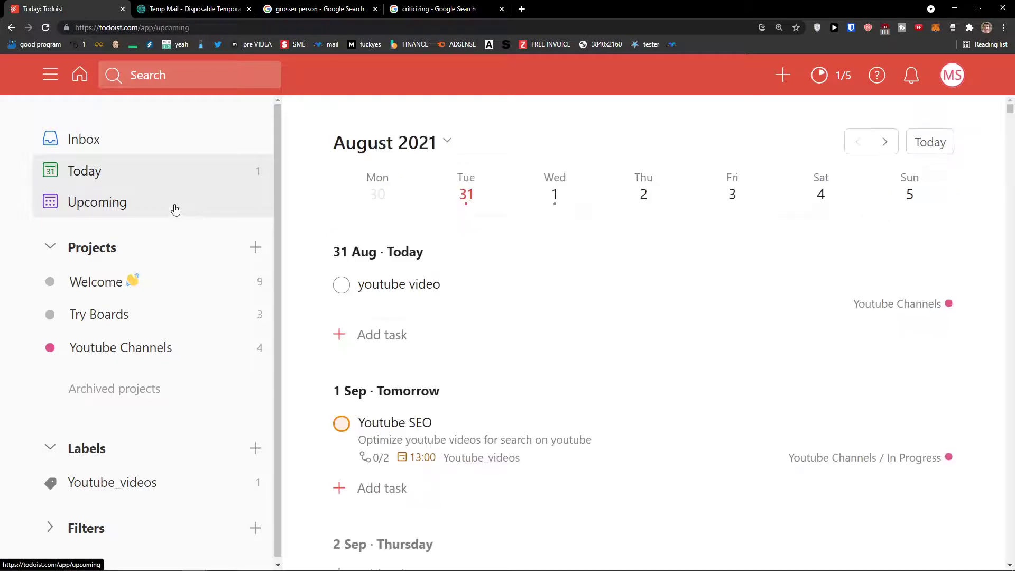
{"action": "left_click", "coordinate": [125, 177]}
{"action": "left_click", "coordinate": [125, 202]}
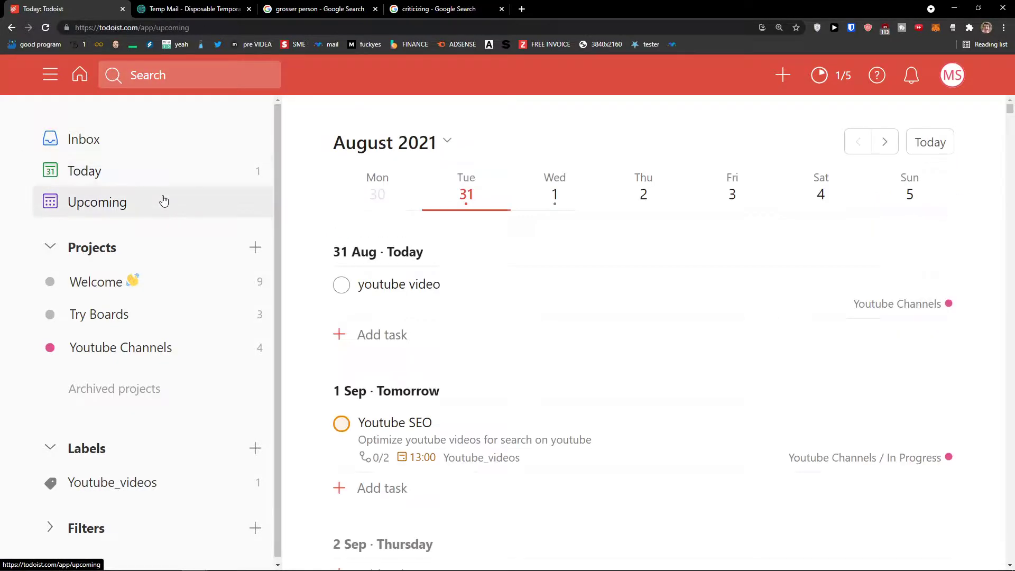
- Try marking the youtube video task as complete in the Upcoming view and undo it
{"action": "left_click", "coordinate": [341, 284]}
{"action": "key", "text": "ctrl+z"}
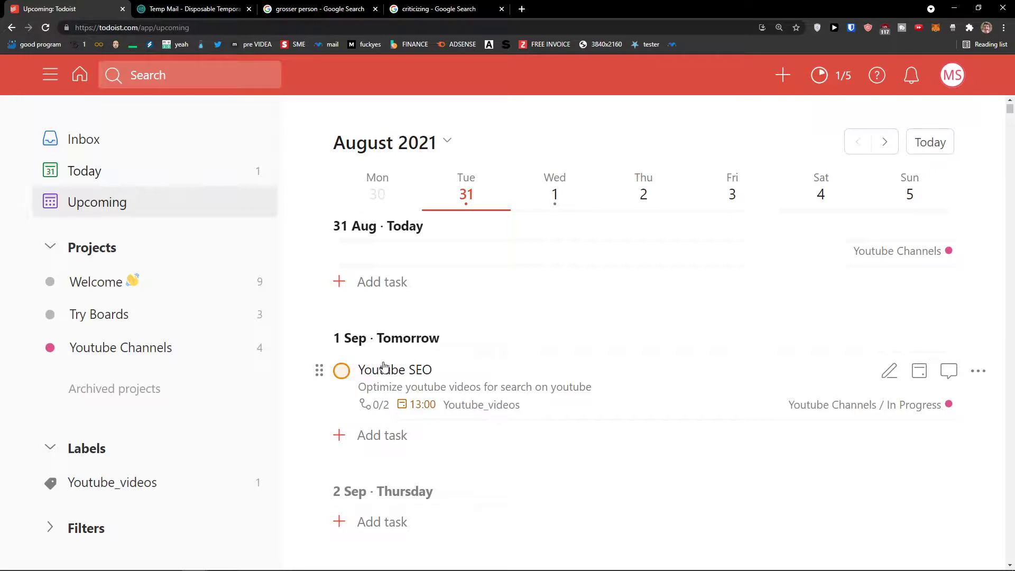
- Browse the following days in the Upcoming view and open a new-task form for Saturday, 4 September
{"action": "scroll", "coordinate": [382, 367], "scroll_direction": "down", "scroll_amount": 3}
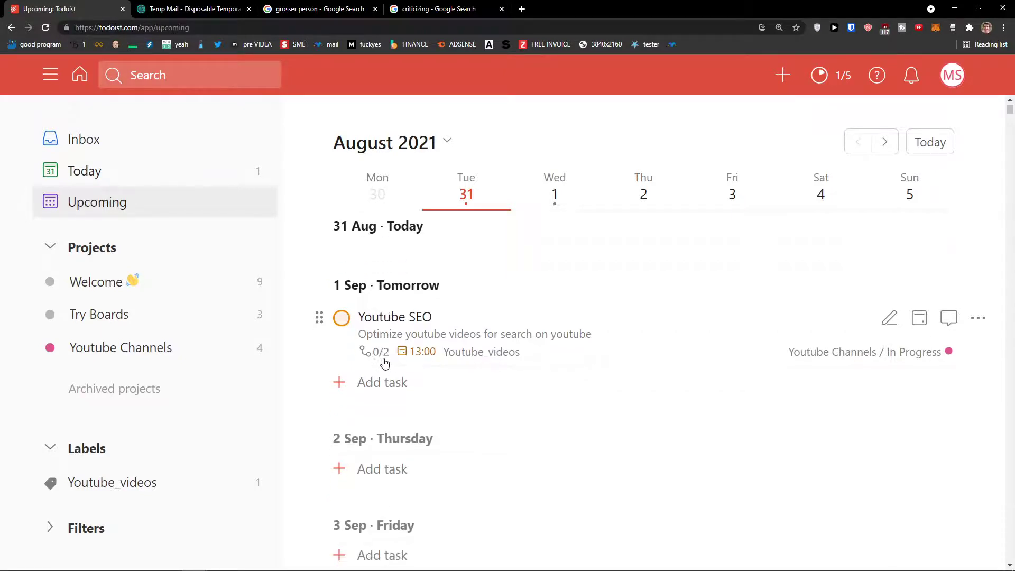
{"action": "scroll", "coordinate": [363, 373], "scroll_direction": "up", "scroll_amount": 1}
{"action": "scroll", "coordinate": [362, 375], "scroll_direction": "down", "scroll_amount": 4}
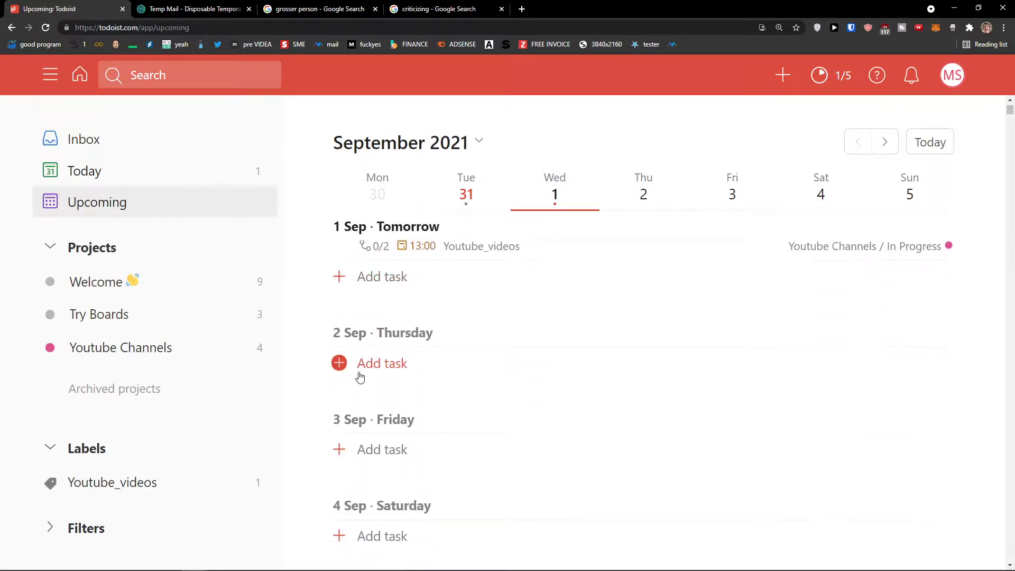
{"action": "scroll", "coordinate": [360, 376], "scroll_direction": "up", "scroll_amount": 2}
{"action": "scroll", "coordinate": [363, 369], "scroll_direction": "down", "scroll_amount": 2}
{"action": "scroll", "coordinate": [365, 372], "scroll_direction": "down", "scroll_amount": 1}
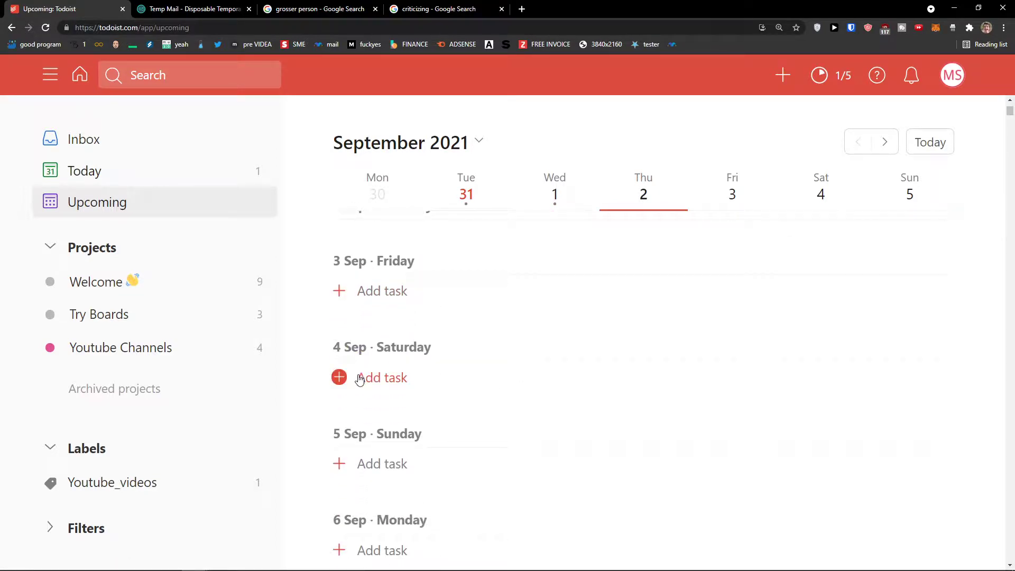
{"action": "left_click", "coordinate": [360, 379]}
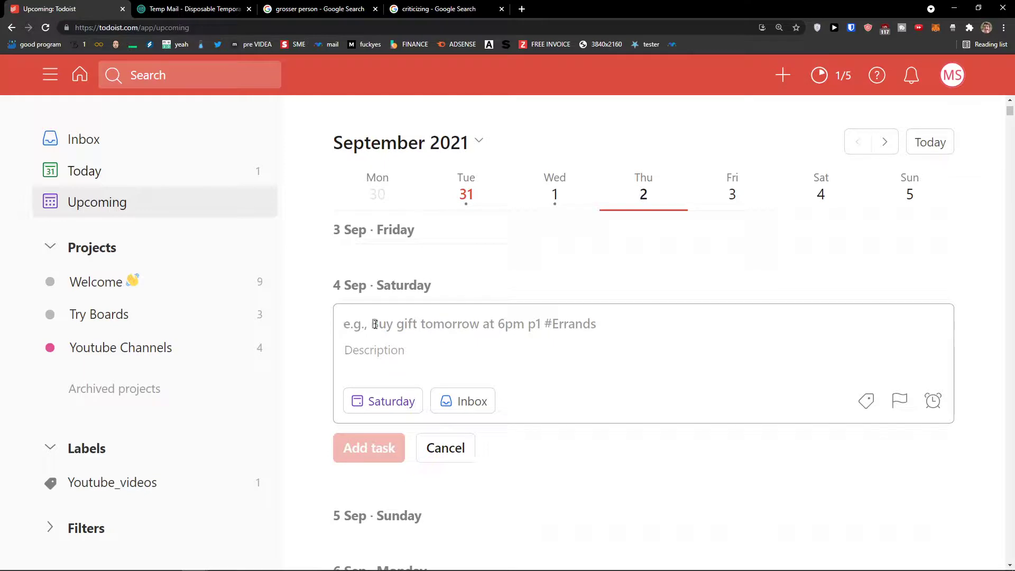
- Add a label named "Youtube CHannel" with the colour Violet
{"action": "left_click", "coordinate": [127, 458]}
{"action": "left_click", "coordinate": [93, 458]}
{"action": "left_click", "coordinate": [254, 451]}
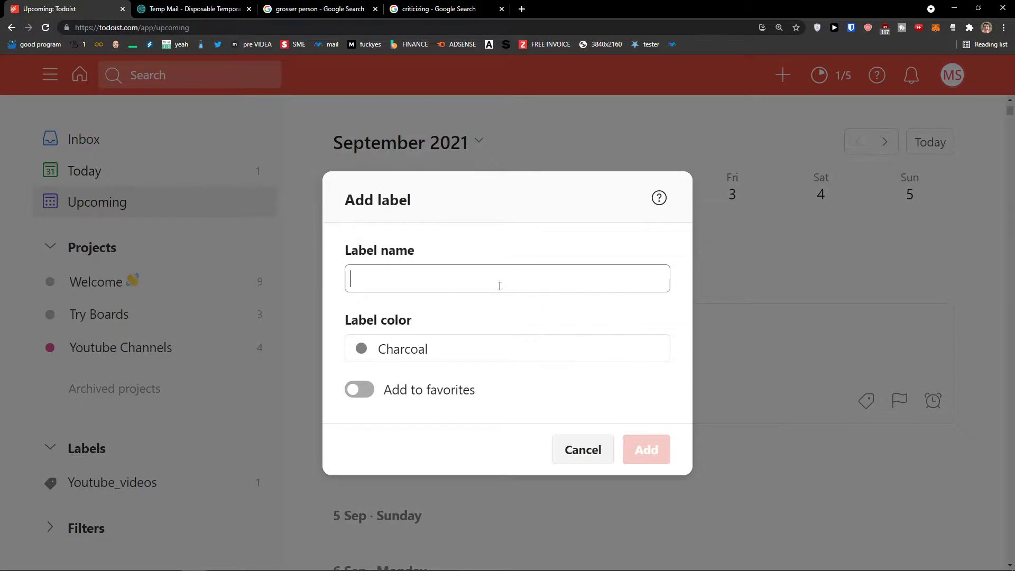
{"action": "left_click", "coordinate": [578, 275]}
{"action": "type", "text": "Youtube CHannel"}
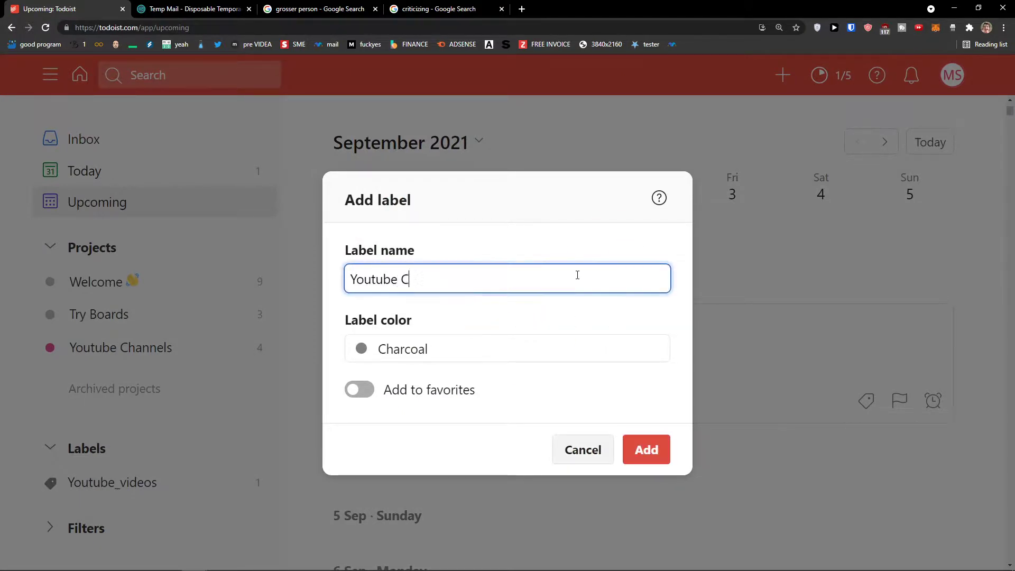
{"action": "left_click", "coordinate": [442, 358]}
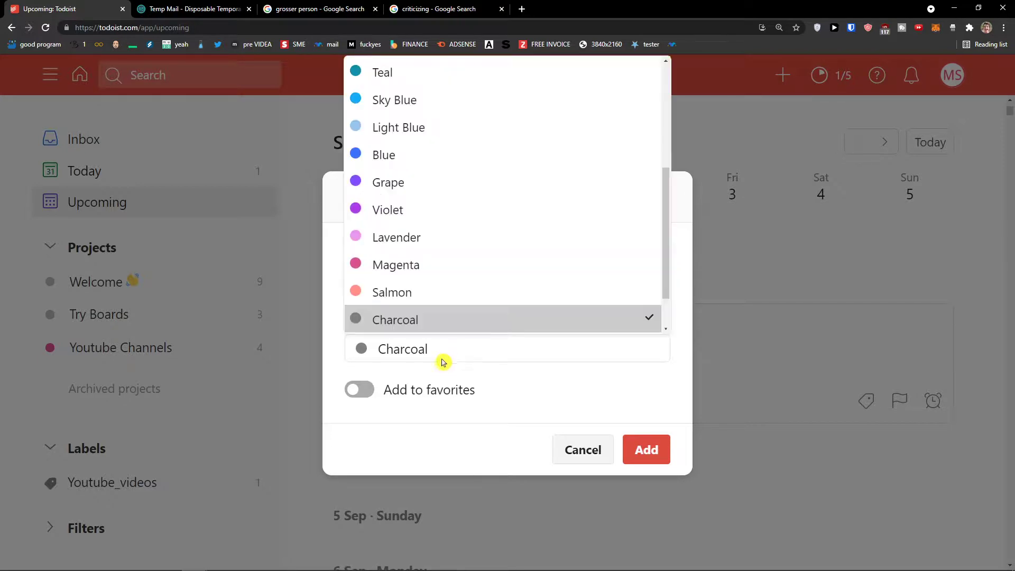
{"action": "left_click", "coordinate": [438, 212]}
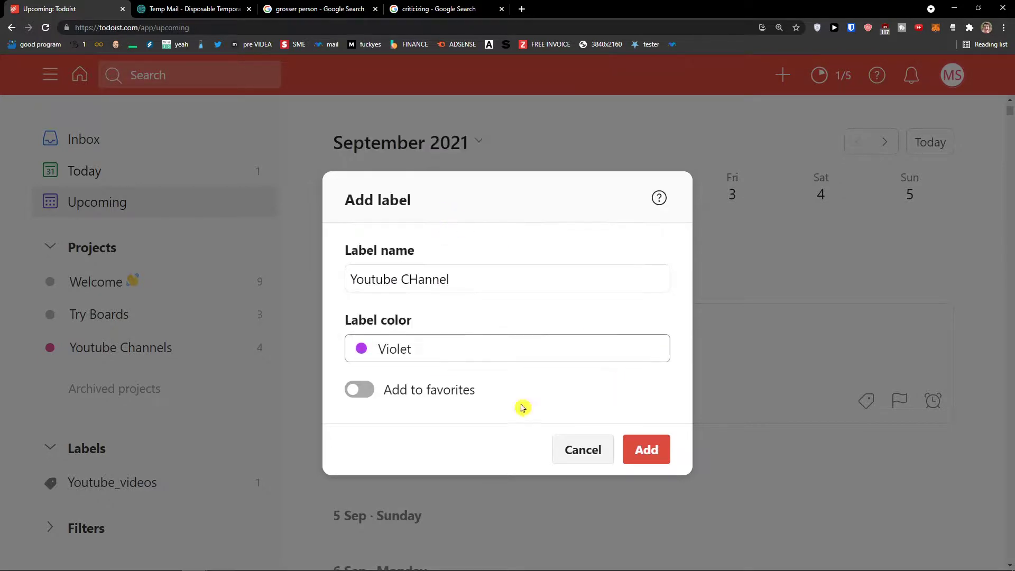
{"action": "left_click", "coordinate": [637, 452]}
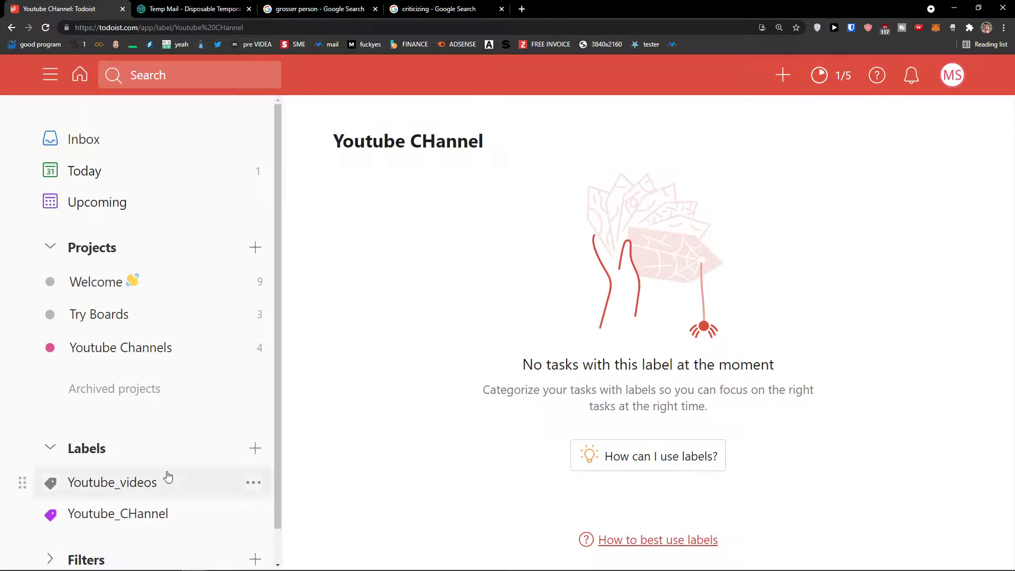
- Assign the Youtube_CHannel label to the Update description sub-task of the Youtube SEO task in the Youtube Channels project
{"action": "scroll", "coordinate": [165, 476], "scroll_direction": "down", "scroll_amount": 1}
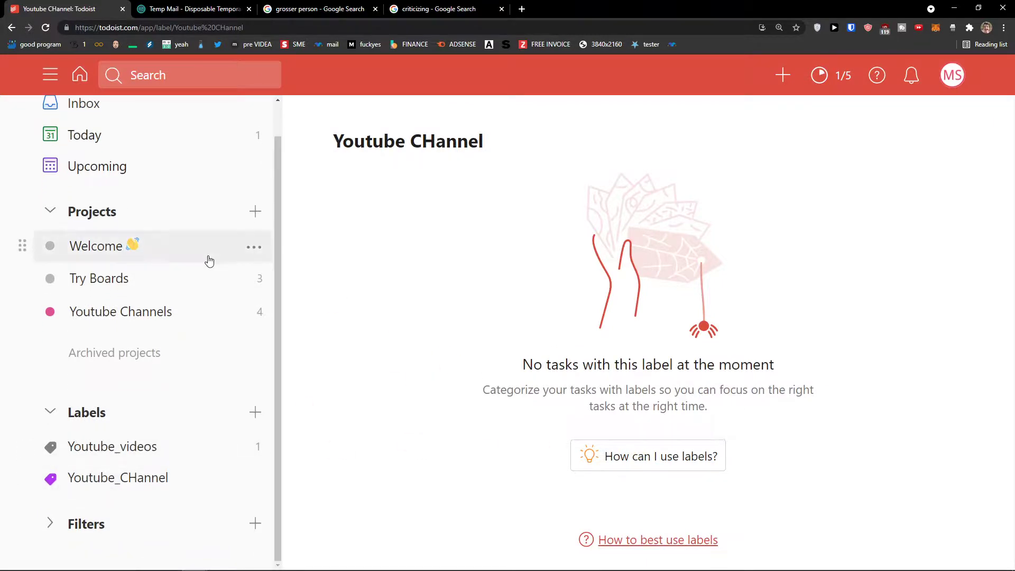
{"action": "left_click", "coordinate": [186, 312]}
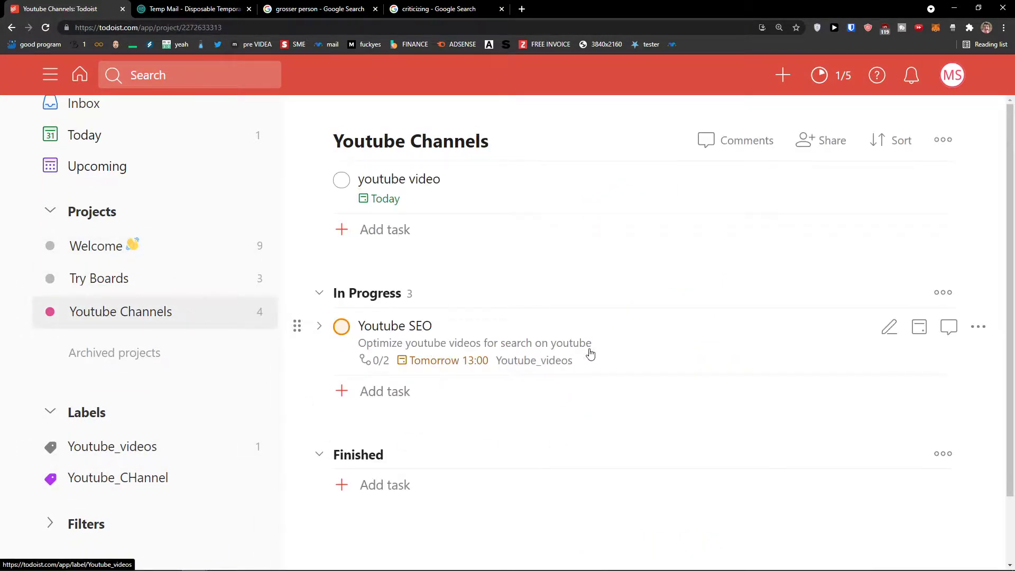
{"action": "left_click", "coordinate": [611, 341]}
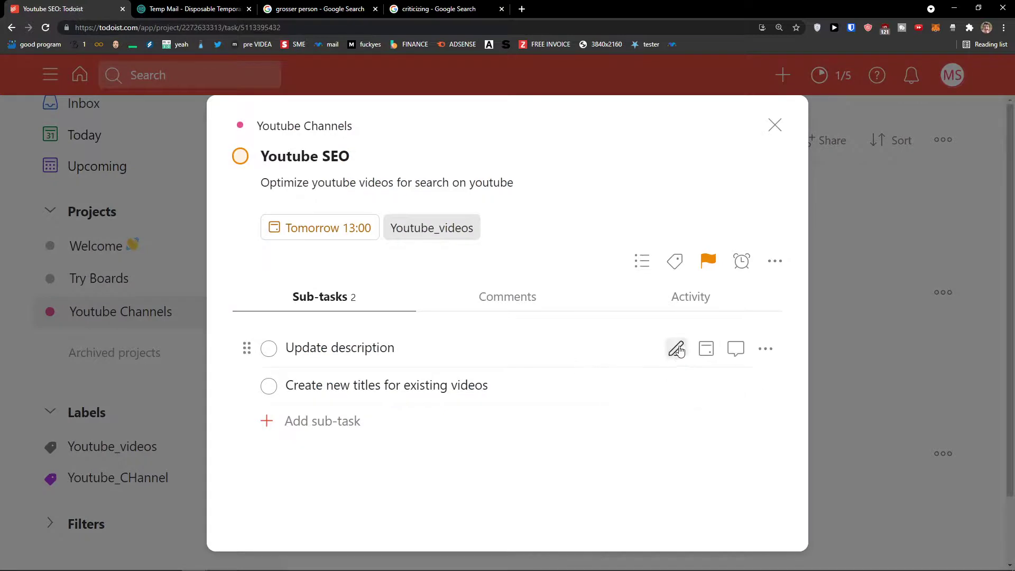
{"action": "left_click", "coordinate": [608, 357]}
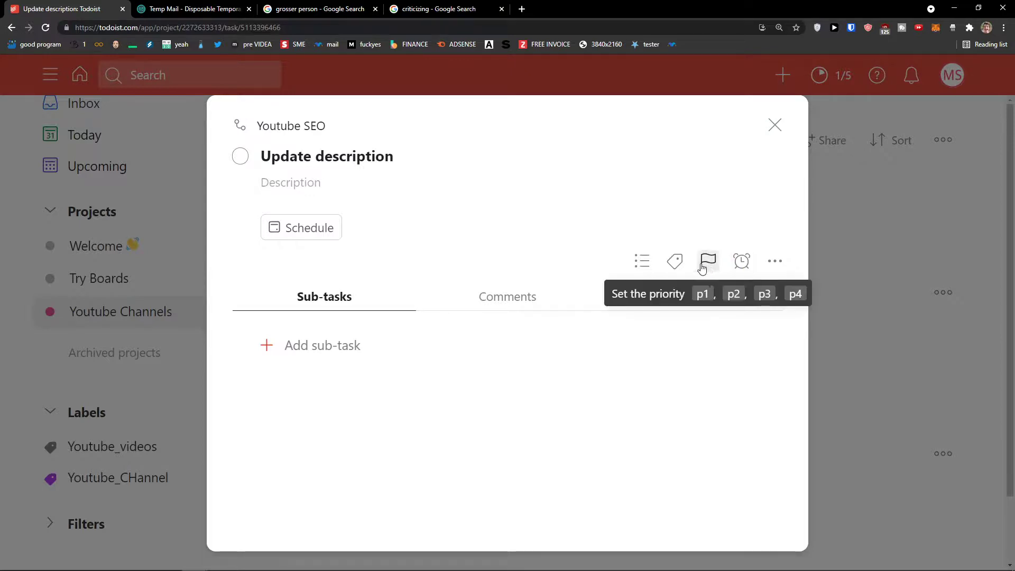
{"action": "left_click", "coordinate": [674, 264]}
{"action": "left_click", "coordinate": [667, 349]}
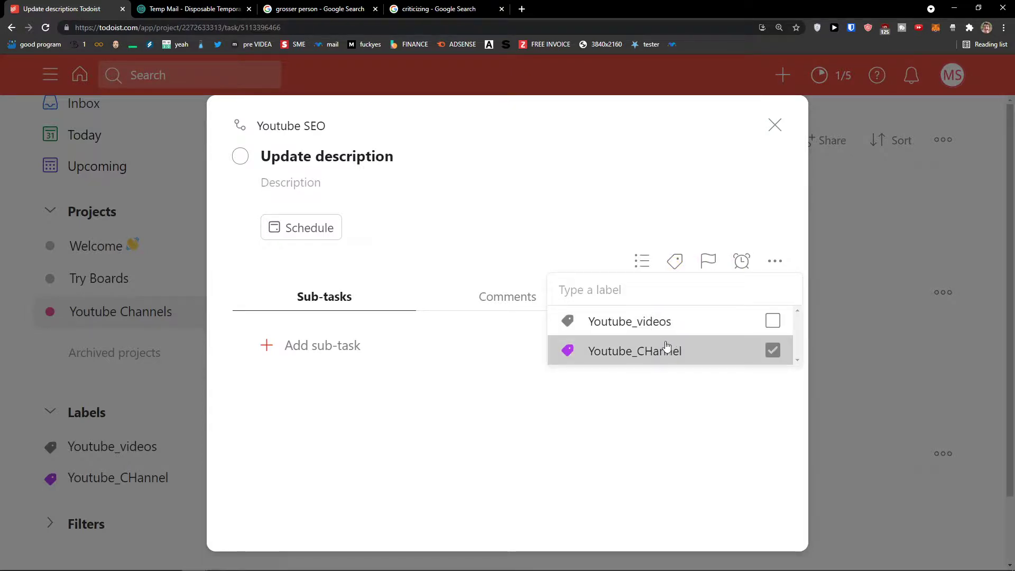
{"action": "left_click", "coordinate": [489, 367]}
- Add a sub-task named "Youtube SEO 123" under Update description and close the task details
{"action": "left_click", "coordinate": [447, 344]}
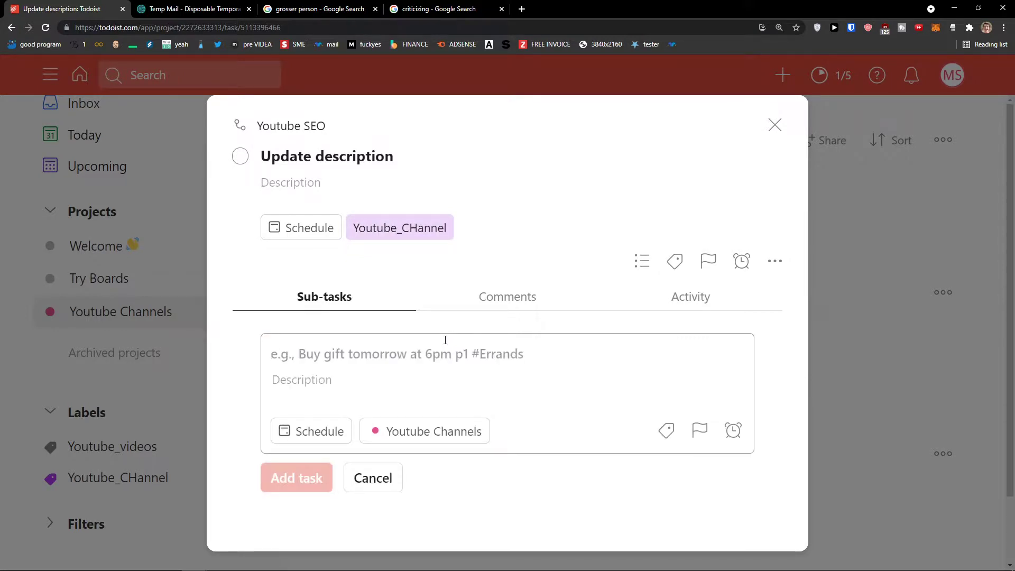
{"action": "type", "text": "You"}
{"action": "key", "text": "BackSpace"}
{"action": "key", "text": "BackSpace"}
{"action": "type", "text": "outube SEO 123"}
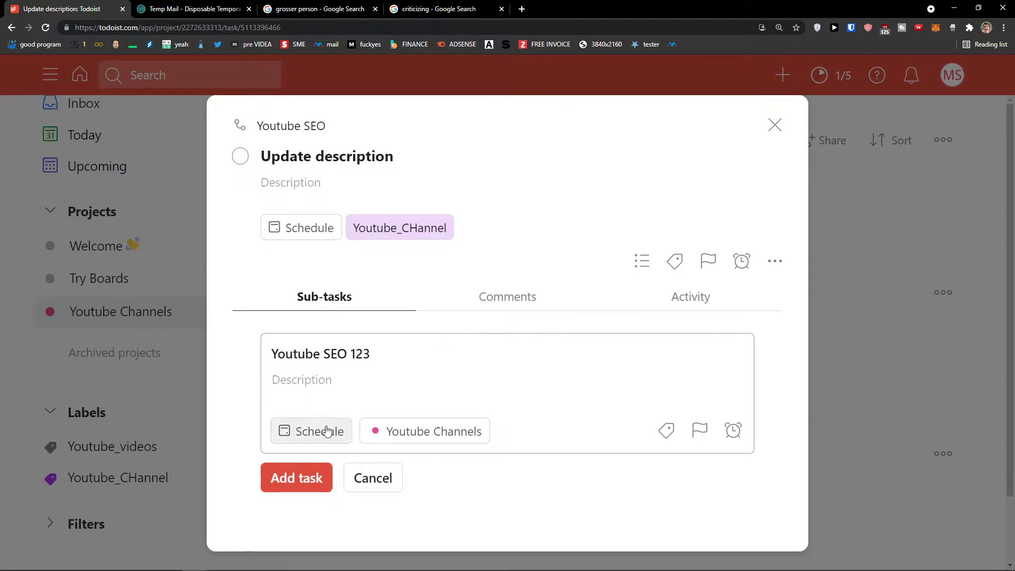
{"action": "left_click", "coordinate": [298, 478]}
{"action": "left_click", "coordinate": [775, 126]}
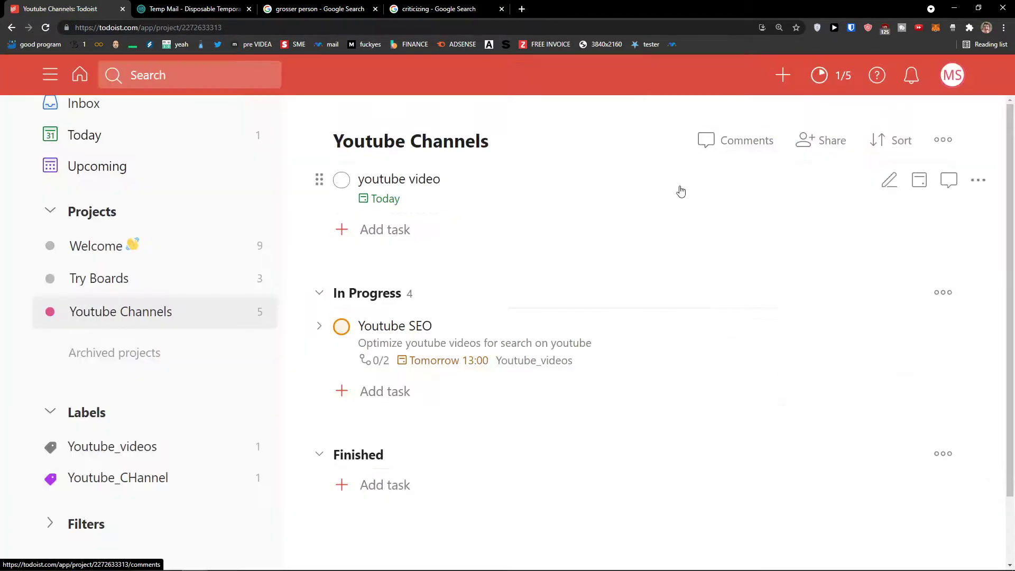
- View the nested sub-tasks of Youtube SEO, going through Update description down to Youtube SEO 123
{"action": "left_click", "coordinate": [381, 360]}
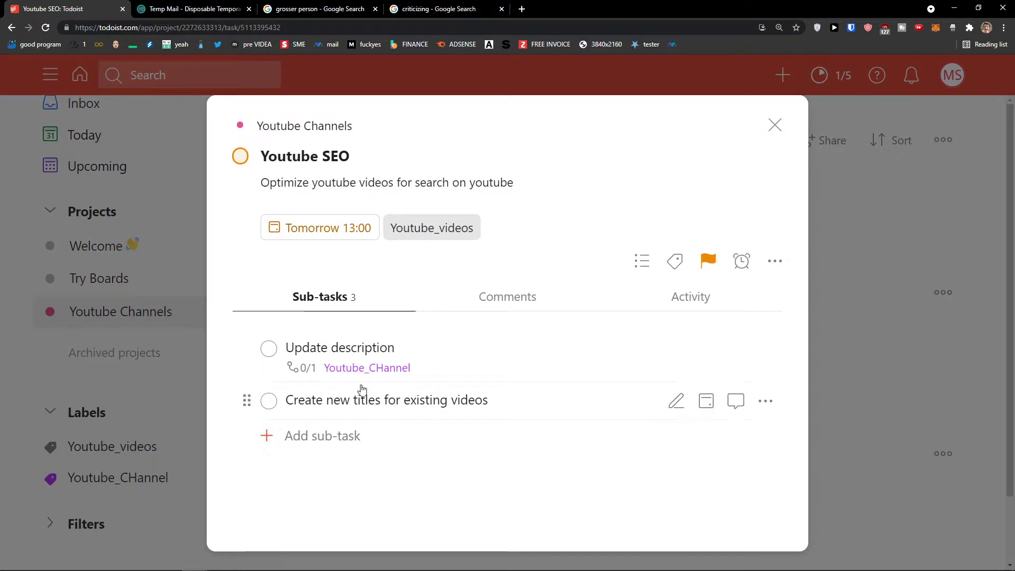
{"action": "left_click", "coordinate": [353, 349]}
{"action": "left_click", "coordinate": [330, 349]}
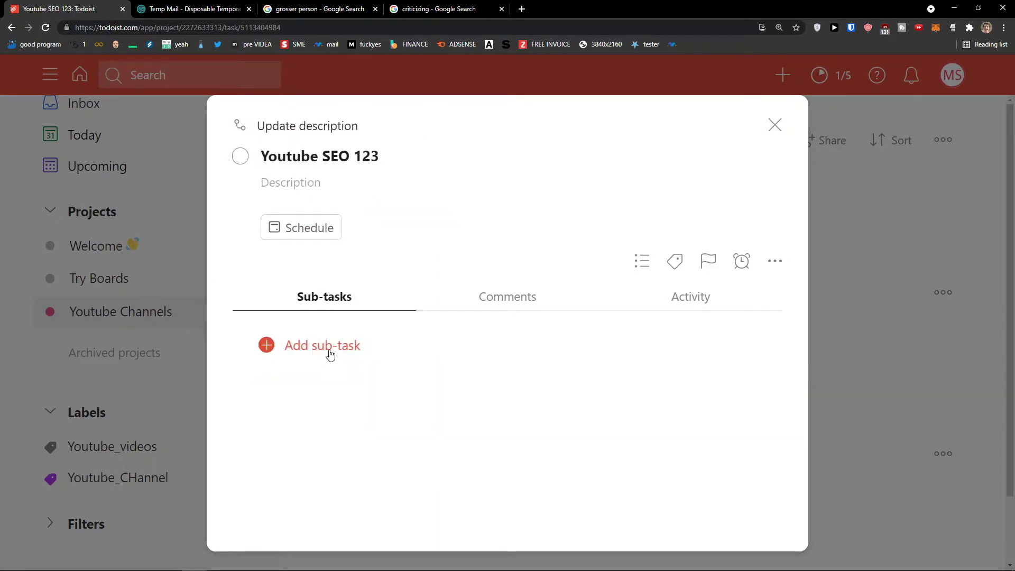
{"action": "left_click", "coordinate": [772, 125]}
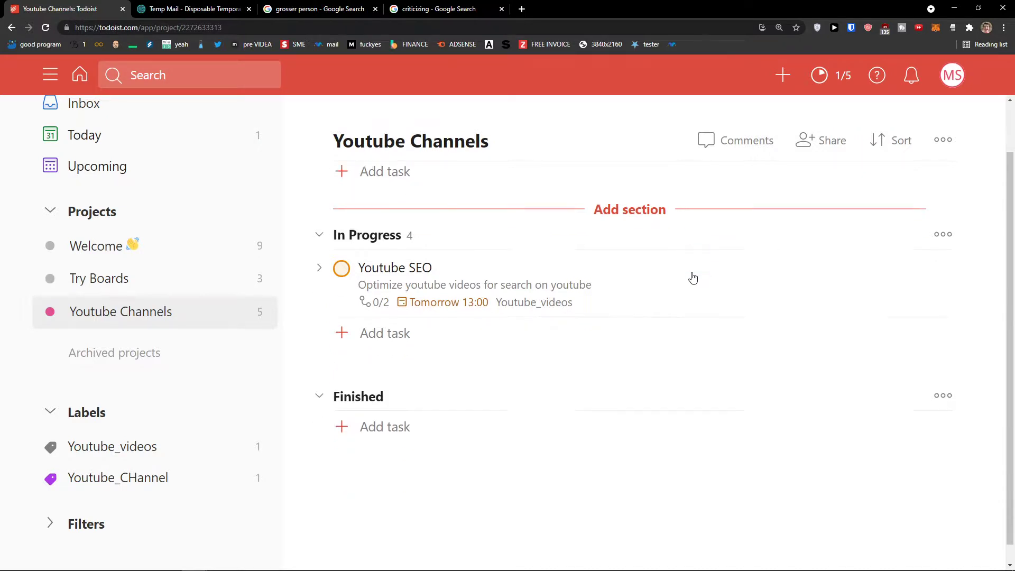
- Expand the filters list, look at the new-filter form without saving, and view the Assigned to me and Priority 1 filters
{"action": "left_click", "coordinate": [99, 526]}
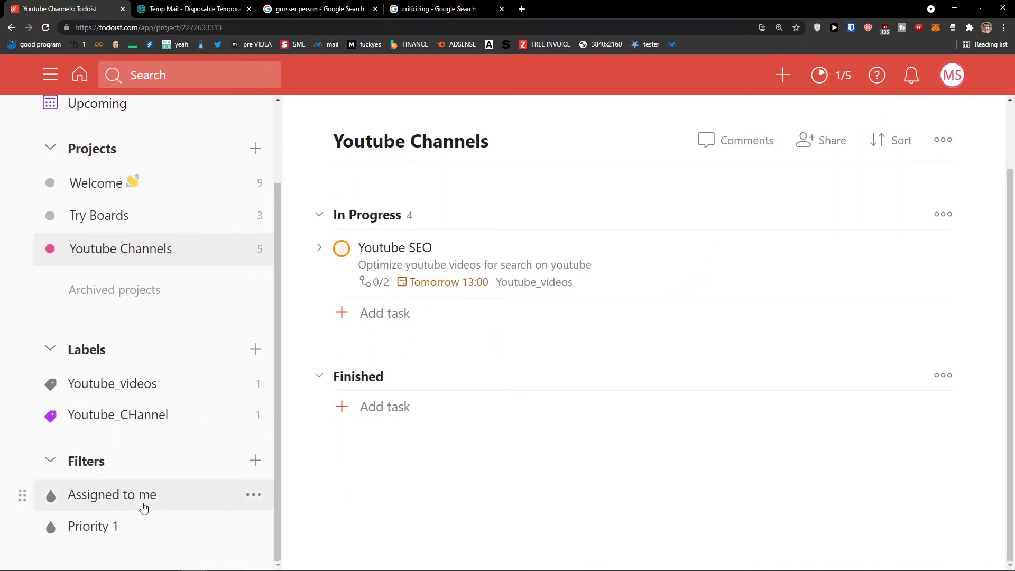
{"action": "left_click", "coordinate": [255, 463]}
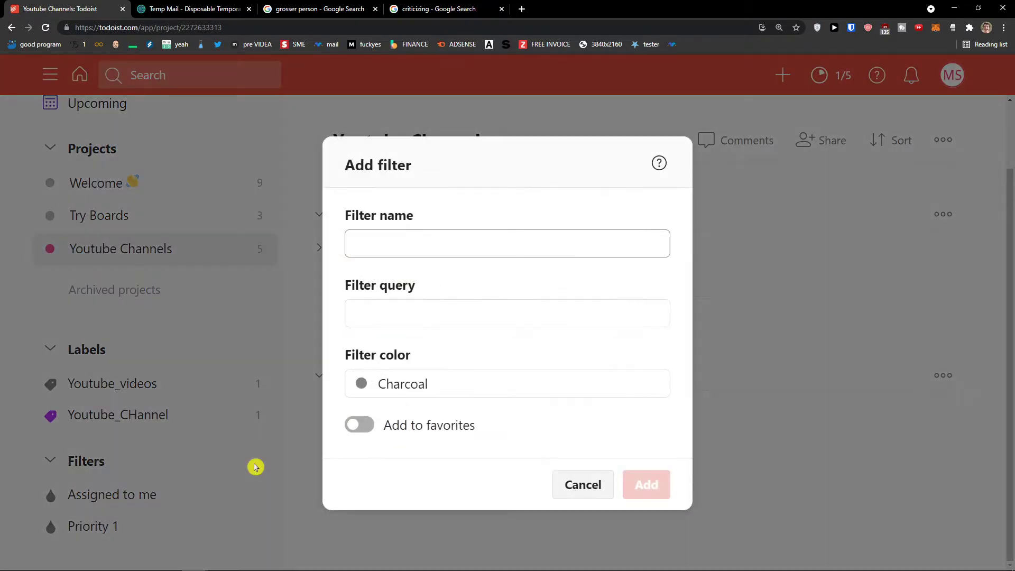
{"action": "left_click", "coordinate": [422, 317]}
{"action": "left_click", "coordinate": [411, 242]}
{"action": "left_click", "coordinate": [582, 484]}
{"action": "left_click", "coordinate": [172, 494]}
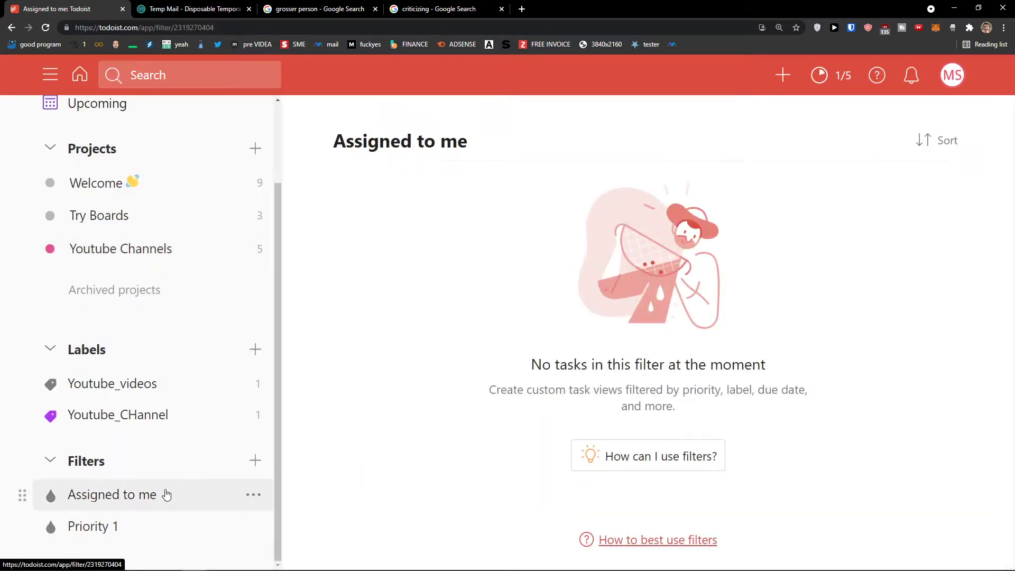
{"action": "left_click", "coordinate": [120, 528]}
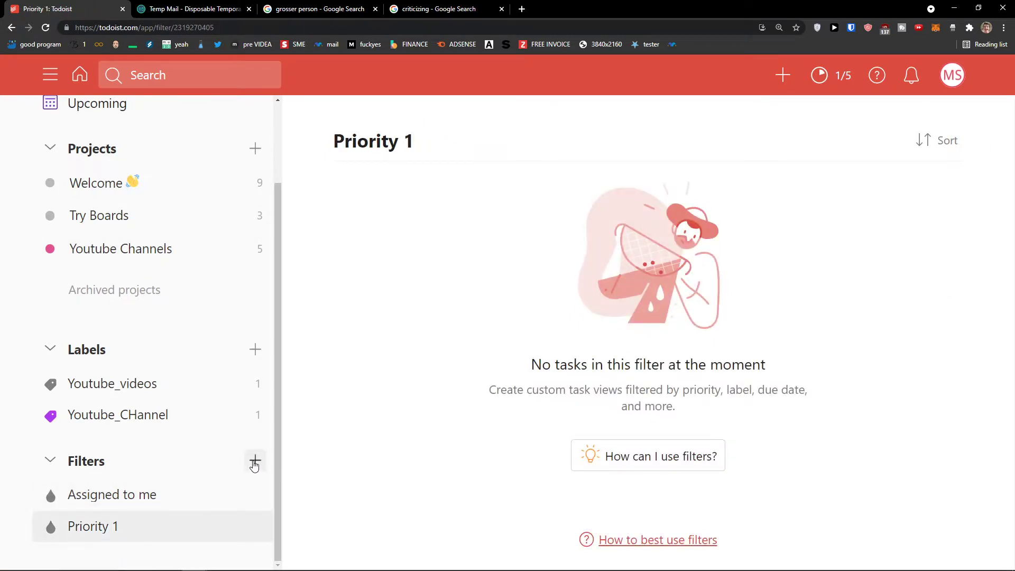
- Add a filter named "Youtube" with the query "Youtube"
{"action": "left_click", "coordinate": [255, 462]}
{"action": "type", "text": "Youtube"}
{"action": "key", "text": "Tab"}
{"action": "type", "text": "Youtube"}
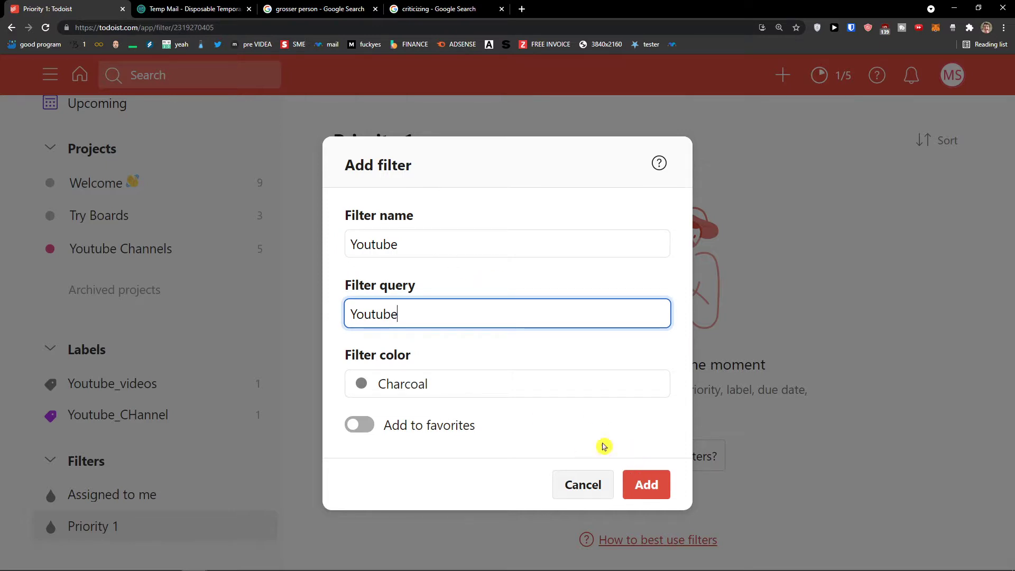
{"action": "left_click", "coordinate": [640, 485]}
- Look at the Youtube filter's message, its query editor and the filter examples without changing the query
{"action": "left_click_drag", "start_coordinate": [538, 364], "coordinate": [772, 389]}
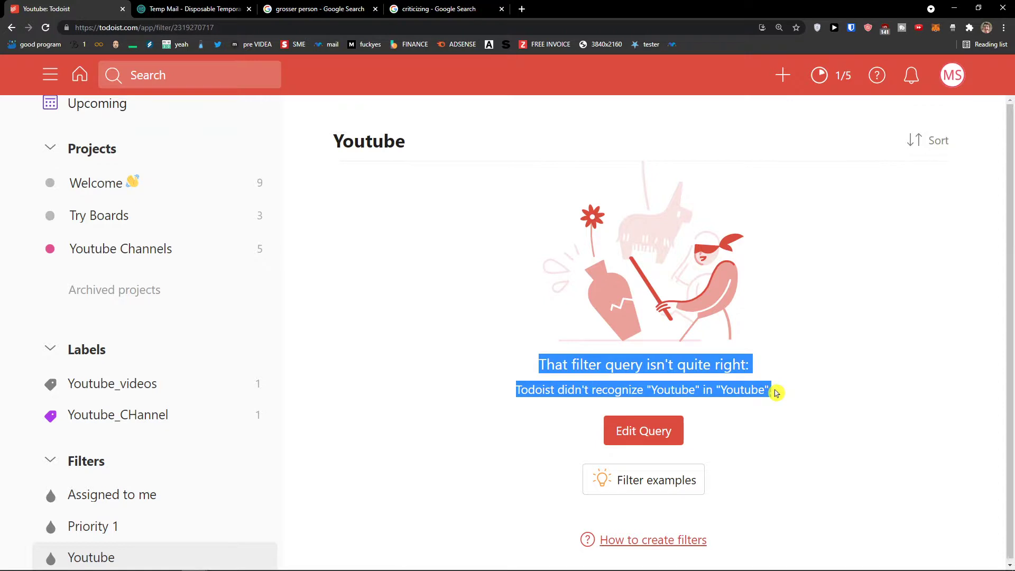
{"action": "left_click", "coordinate": [663, 433]}
{"action": "left_click", "coordinate": [586, 479]}
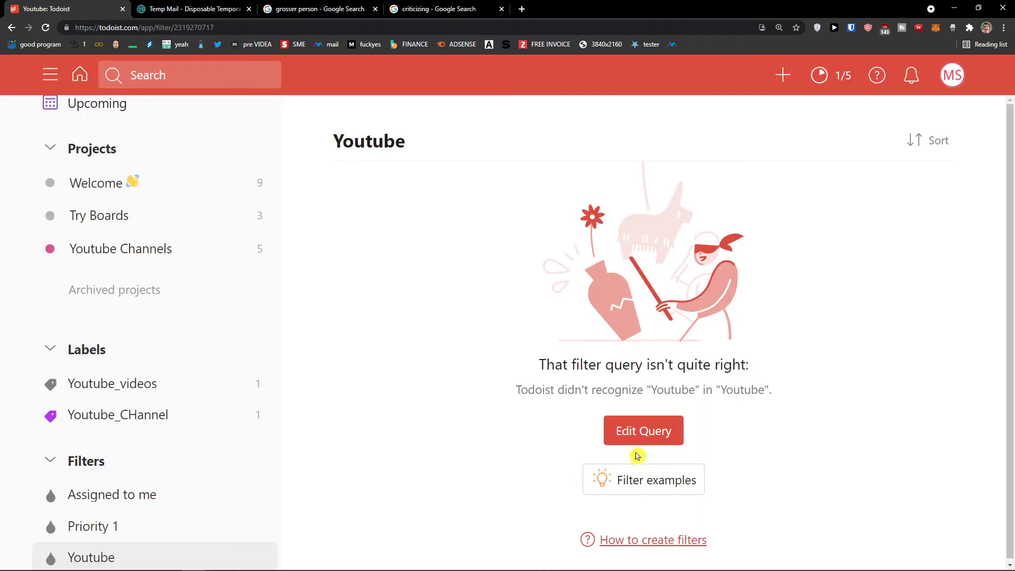
{"action": "left_click", "coordinate": [618, 482]}
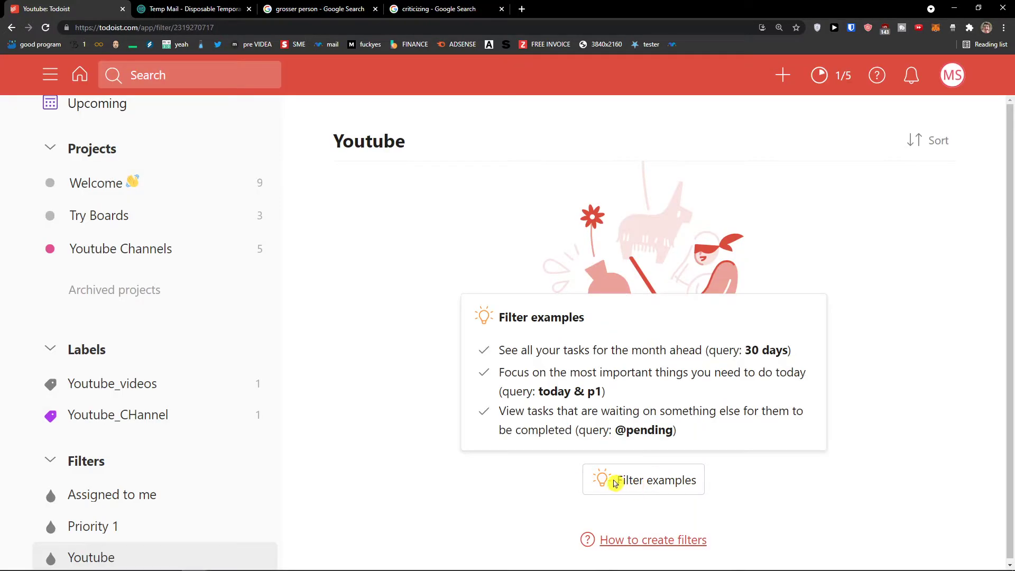
{"action": "left_click", "coordinate": [608, 480]}
{"action": "left_click", "coordinate": [646, 483]}
{"action": "left_click", "coordinate": [646, 486]}
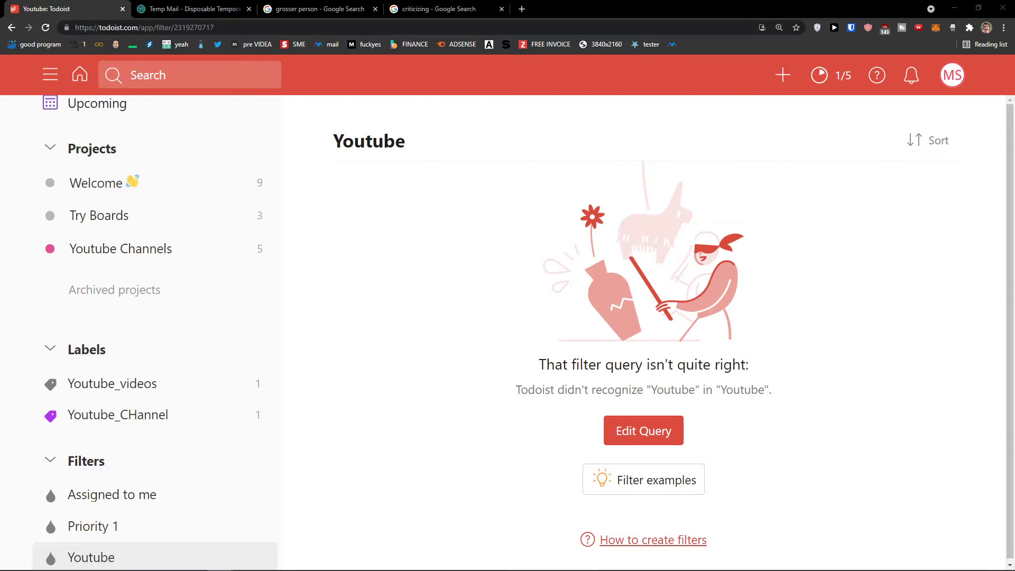
- Examine the quick-add task form and its list of projects and sections, and close it without adding a task
{"action": "left_click", "coordinate": [783, 74]}
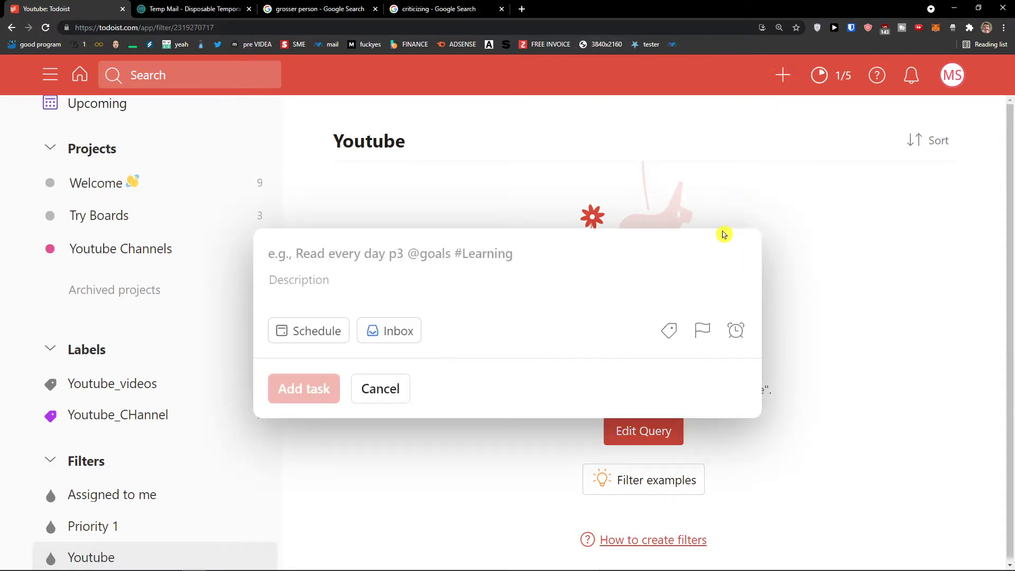
{"action": "left_click", "coordinate": [380, 386]}
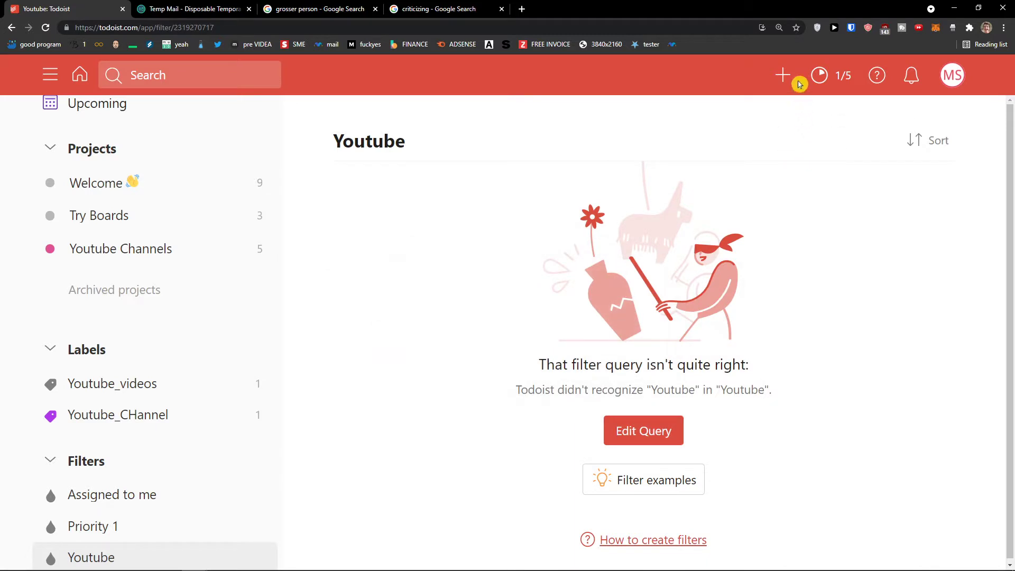
{"action": "left_click", "coordinate": [783, 75]}
{"action": "left_click", "coordinate": [368, 340]}
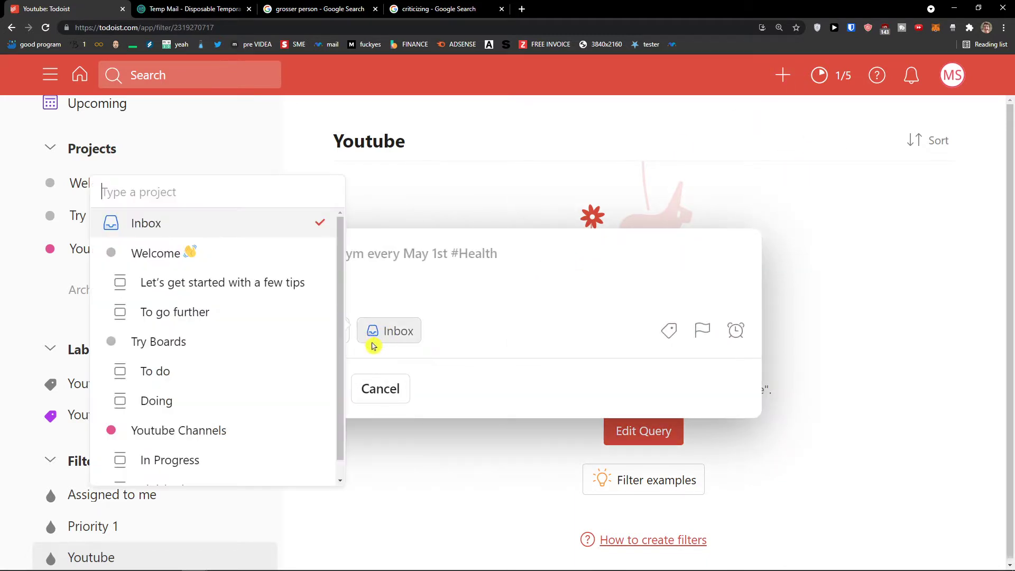
{"action": "scroll", "coordinate": [276, 350], "scroll_direction": "down", "scroll_amount": 1}
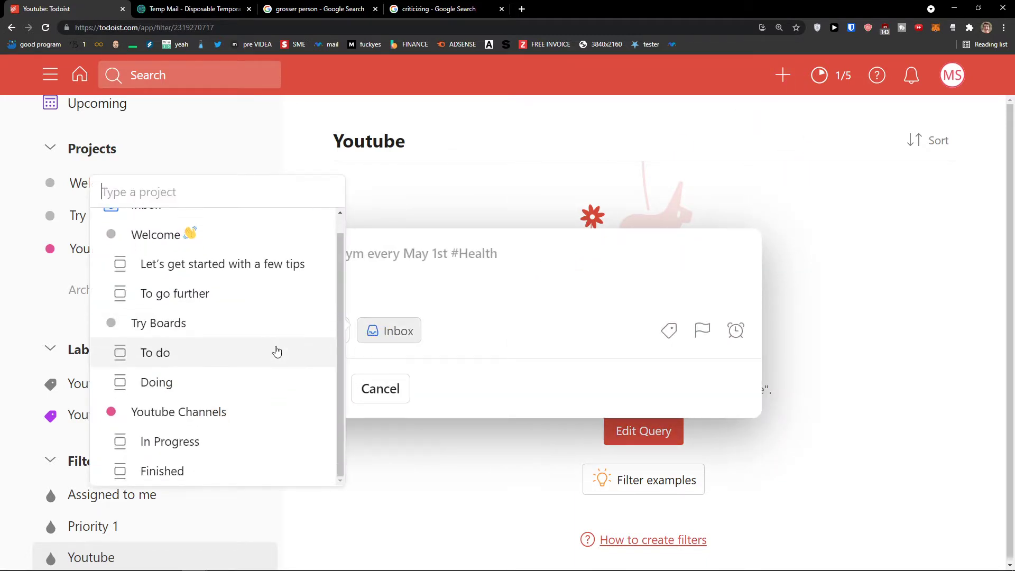
{"action": "left_click", "coordinate": [452, 367]}
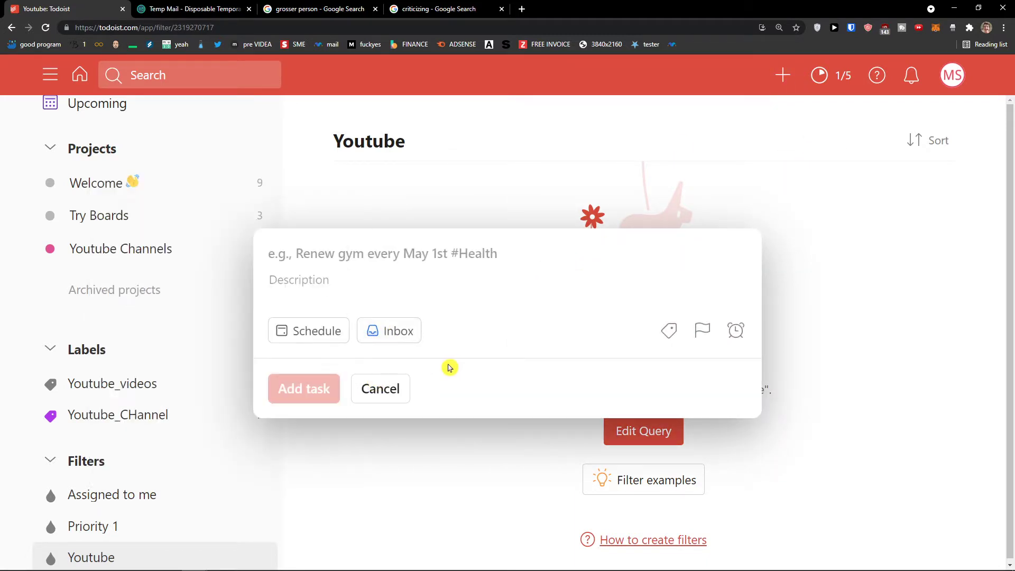
{"action": "left_click", "coordinate": [402, 339]}
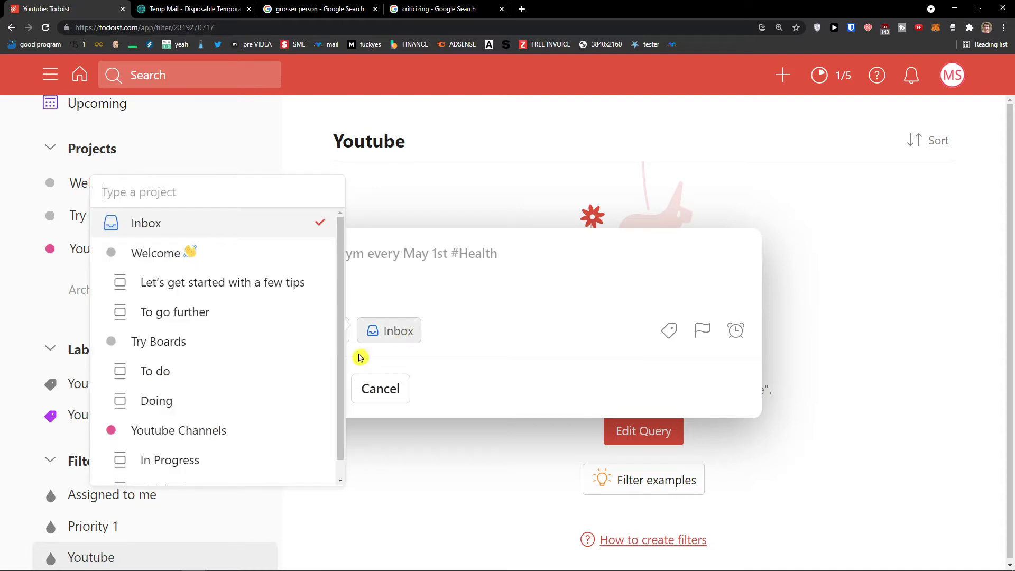
{"action": "left_click", "coordinate": [367, 394]}
{"action": "left_click", "coordinate": [365, 392]}
{"action": "scroll", "coordinate": [218, 386], "scroll_direction": "up", "scroll_amount": 2}
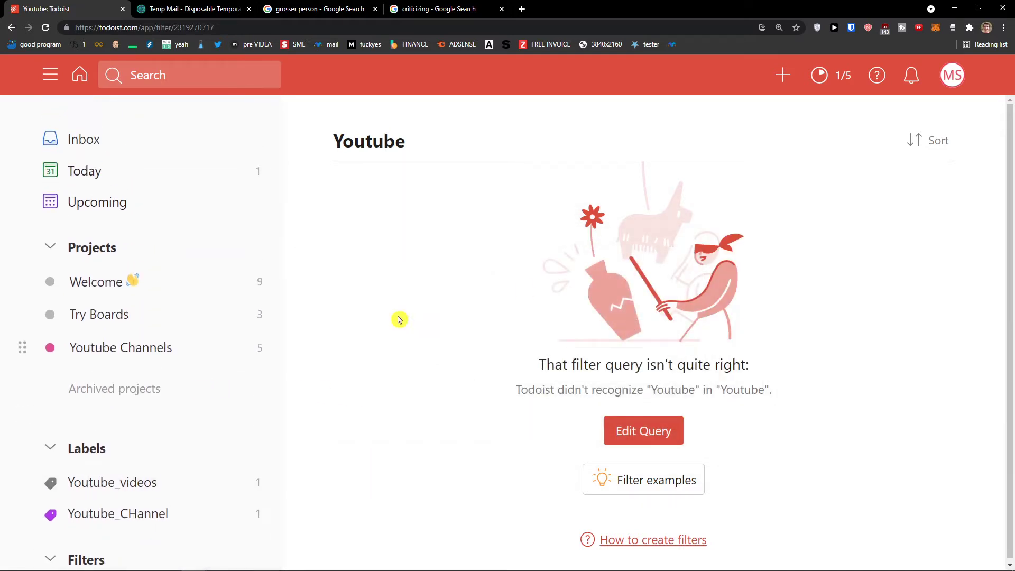
{"action": "left_click", "coordinate": [783, 75]}
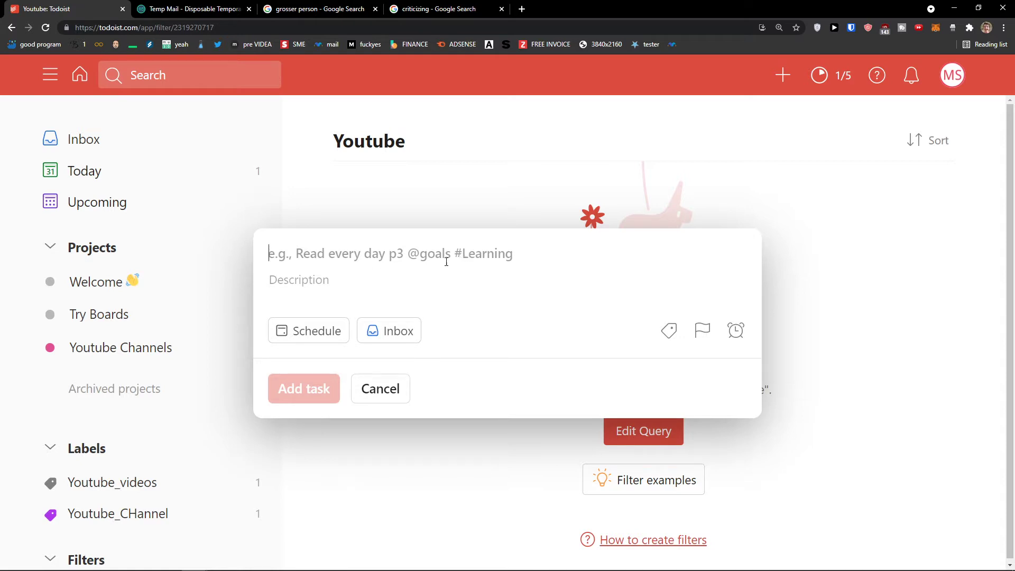
{"action": "left_click", "coordinate": [392, 390]}
- Review the daily and weekly productivity overview, including the daily goal and the tasks completed in the last 7 days
{"action": "left_click", "coordinate": [845, 84]}
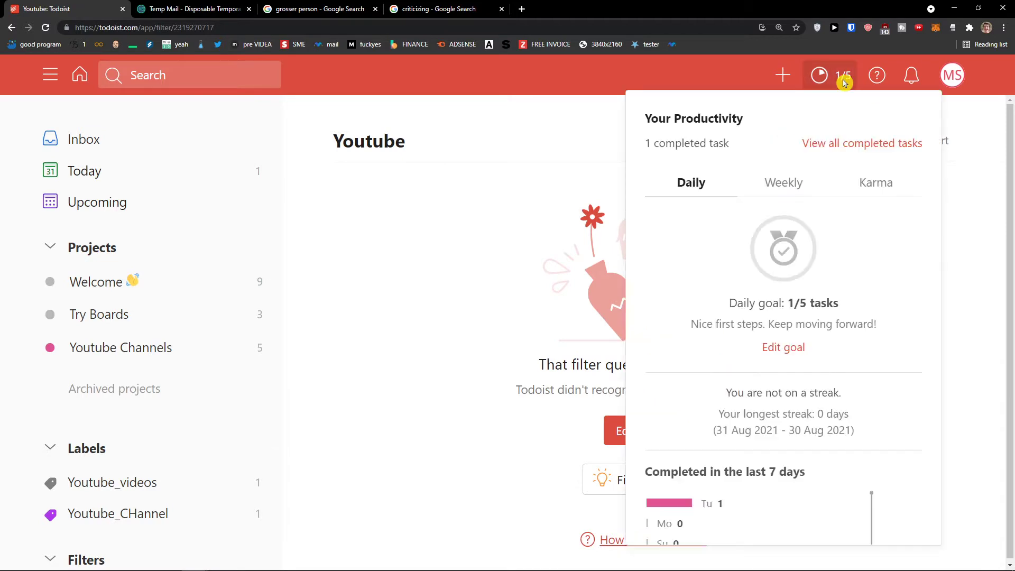
{"action": "scroll", "coordinate": [711, 224], "scroll_direction": "down", "scroll_amount": 1}
{"action": "scroll", "coordinate": [711, 225], "scroll_direction": "down", "scroll_amount": 2}
{"action": "scroll", "coordinate": [710, 239], "scroll_direction": "up", "scroll_amount": 3}
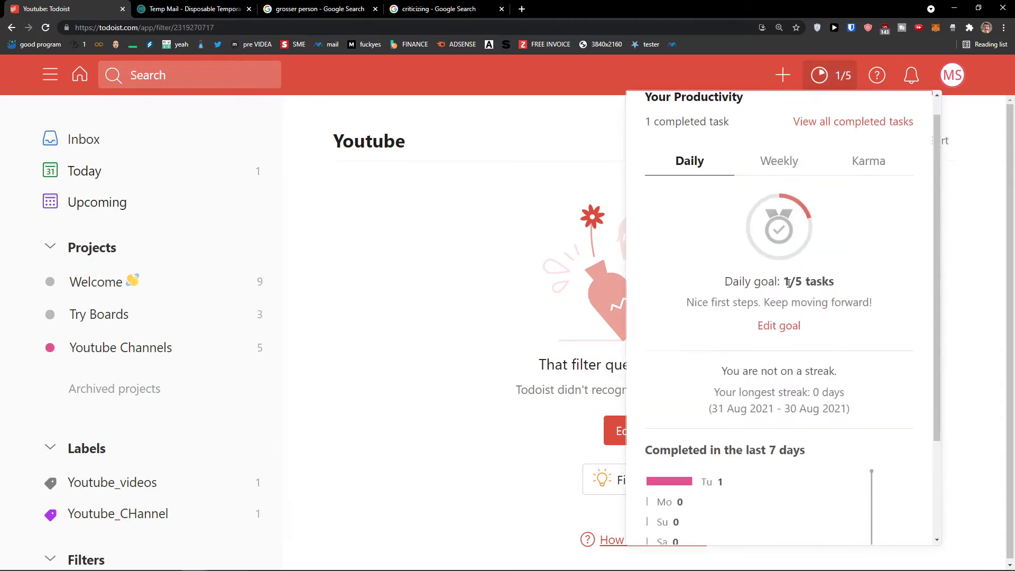
{"action": "left_click", "coordinate": [772, 189]}
{"action": "left_click", "coordinate": [721, 190]}
{"action": "scroll", "coordinate": [722, 246], "scroll_direction": "down", "scroll_amount": 1}
{"action": "scroll", "coordinate": [722, 246], "scroll_direction": "down", "scroll_amount": 2}
{"action": "scroll", "coordinate": [722, 246], "scroll_direction": "up", "scroll_amount": 3}
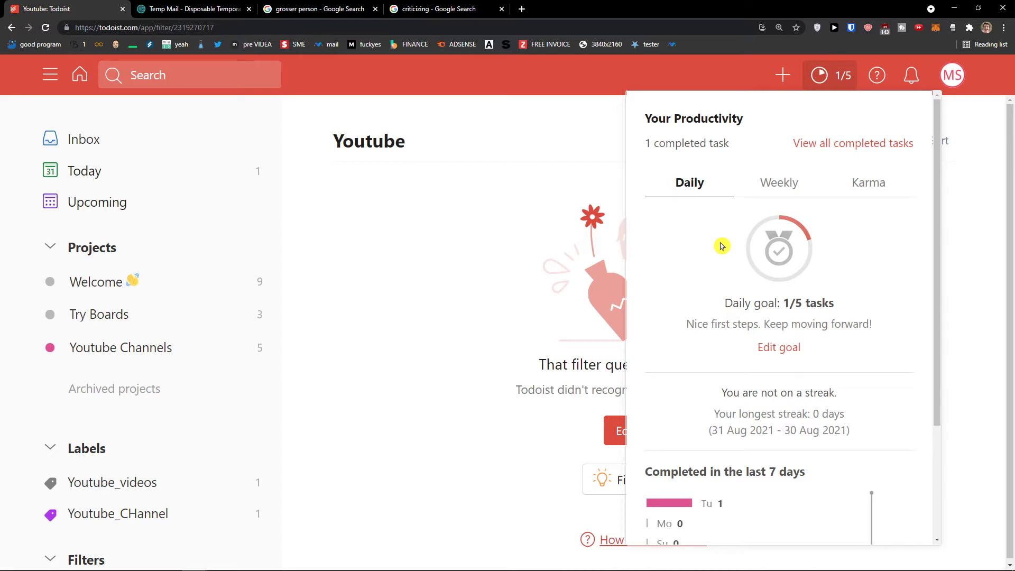
{"action": "scroll", "coordinate": [721, 247], "scroll_direction": "down", "scroll_amount": 3}
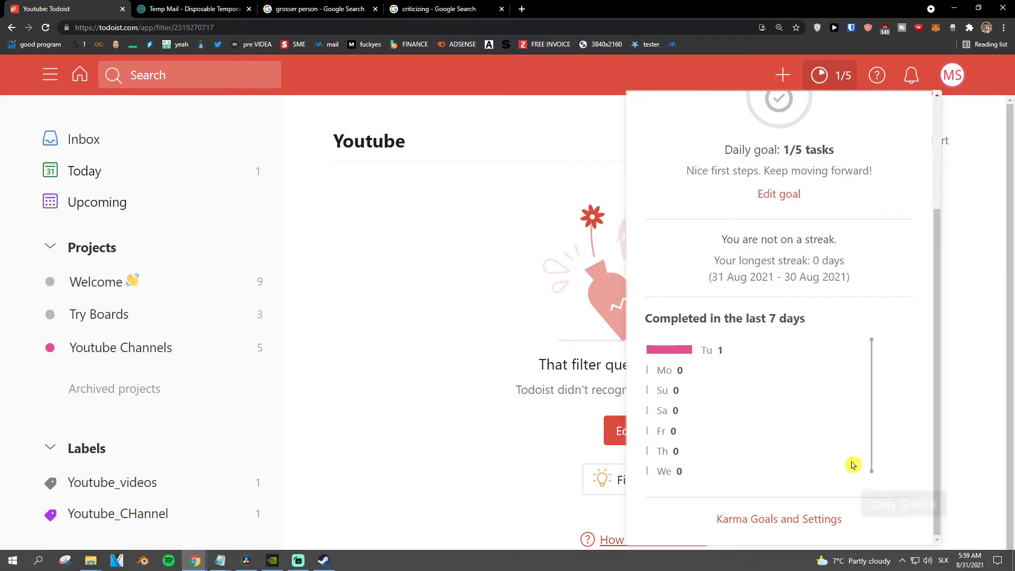
{"action": "left_click", "coordinate": [426, 418]}
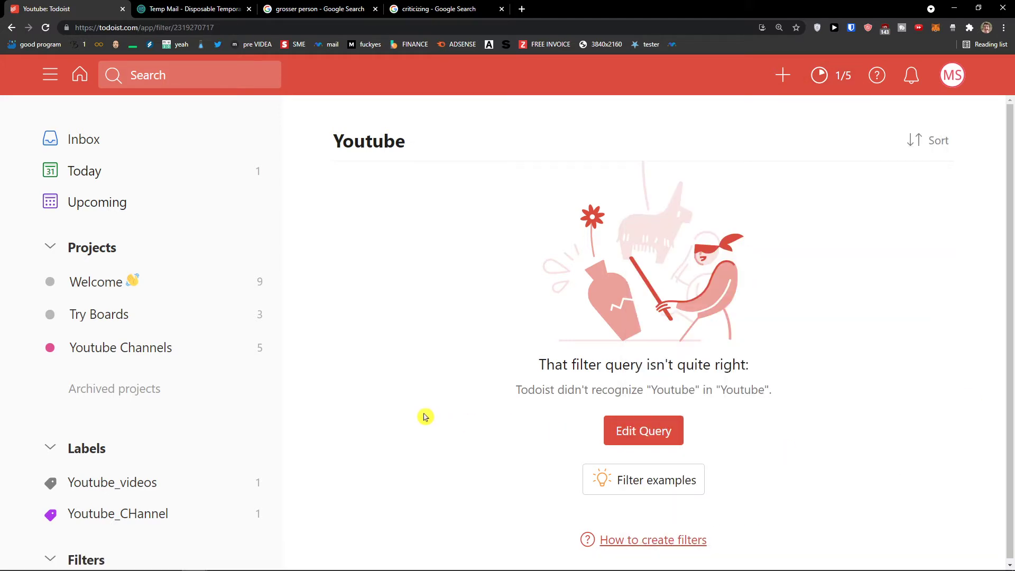